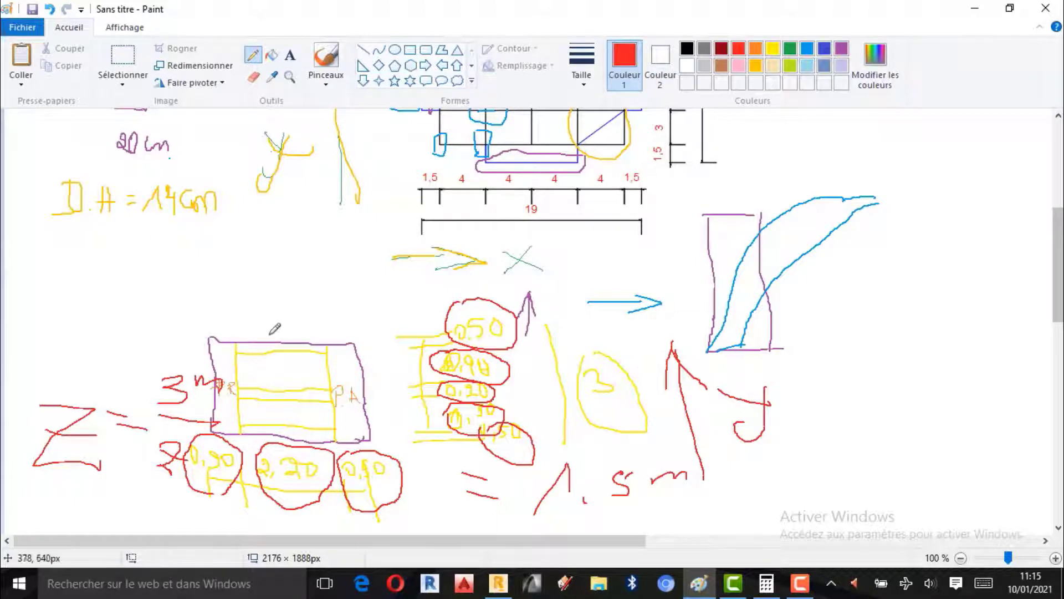
- Handwrite the red note "Dp = 12cm" below the "D.H = 14cm" note and circle both notes
mouse_move(71, 237)
left_mouse_down()
mouse_move(71, 260)
mouse_move(86, 250)
mouse_move(46, 256)
mouse_move(97, 313)
mouse_move(116, 252)
mouse_move(82, 259)
mouse_move(157, 252)
left_mouse_up()
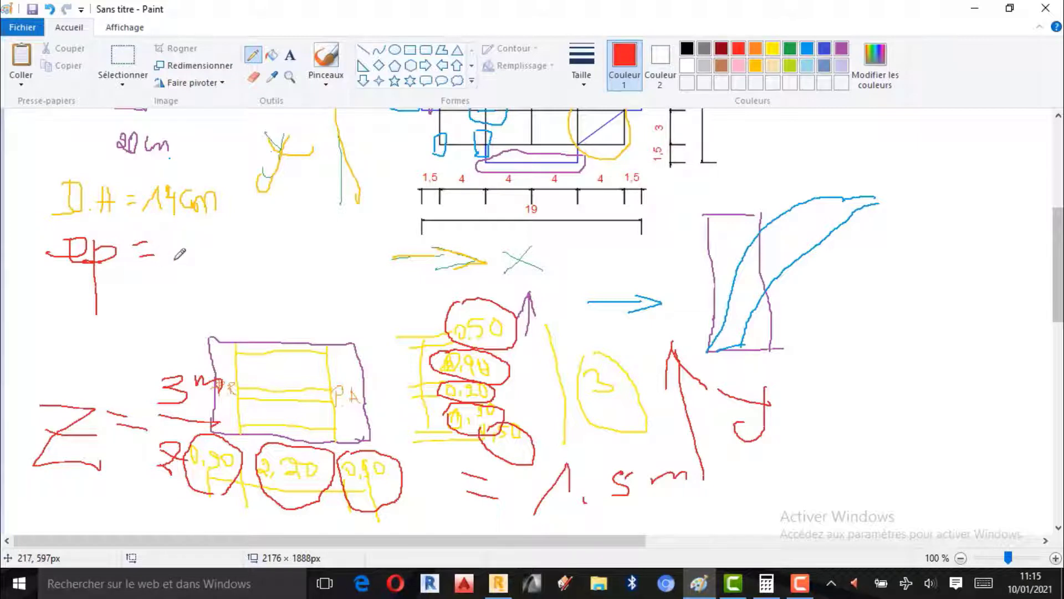
mouse_move(173, 247)
left_mouse_down()
mouse_move(178, 265)
mouse_move(205, 241)
mouse_move(191, 259)
mouse_move(205, 260)
mouse_move(204, 242)
mouse_move(228, 260)
mouse_move(256, 248)
mouse_move(263, 263)
left_mouse_up()
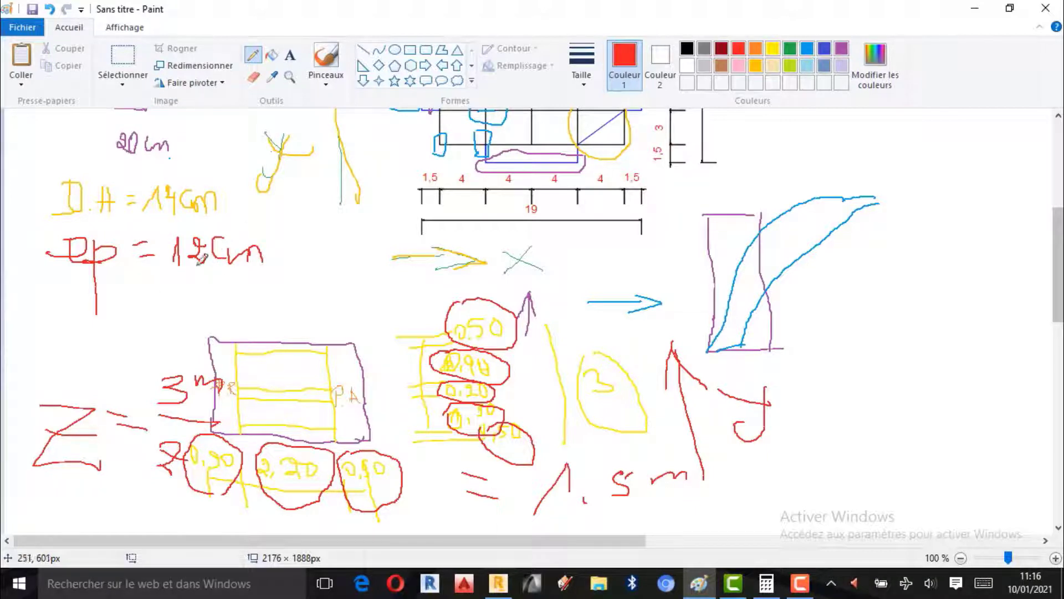
mouse_move(57, 229)
left_mouse_down()
mouse_move(229, 309)
mouse_move(265, 242)
mouse_move(48, 237)
left_mouse_up()
mouse_move(53, 161)
left_mouse_down()
mouse_move(37, 195)
mouse_move(191, 219)
mouse_move(246, 176)
mouse_move(44, 162)
left_mouse_up()
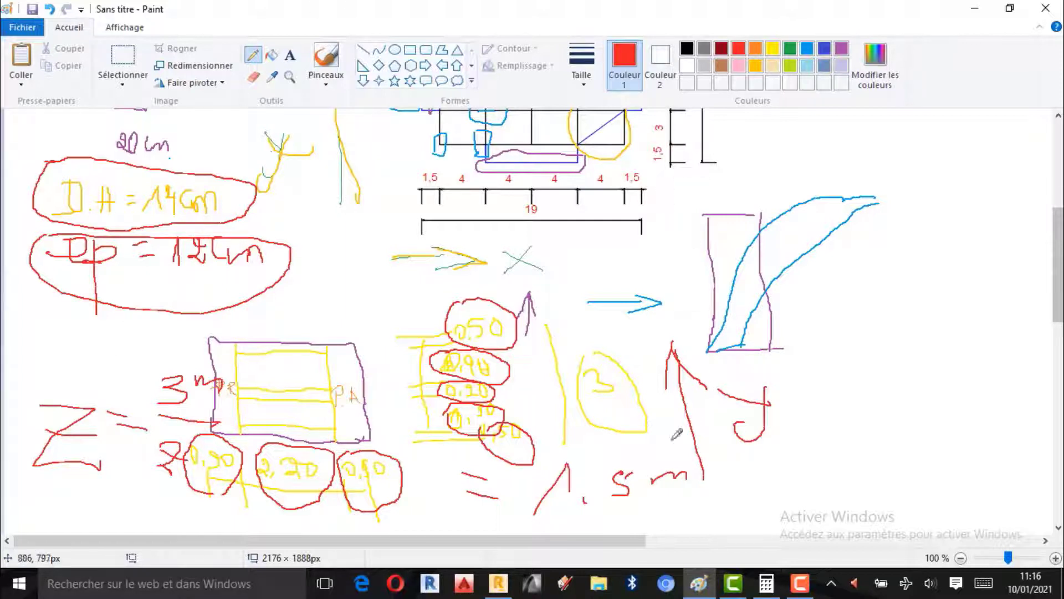
- Switch to Robot Structural Analysis, start the floor slab command and define a new uniform thickness of 12 cm
left_click(498, 590)
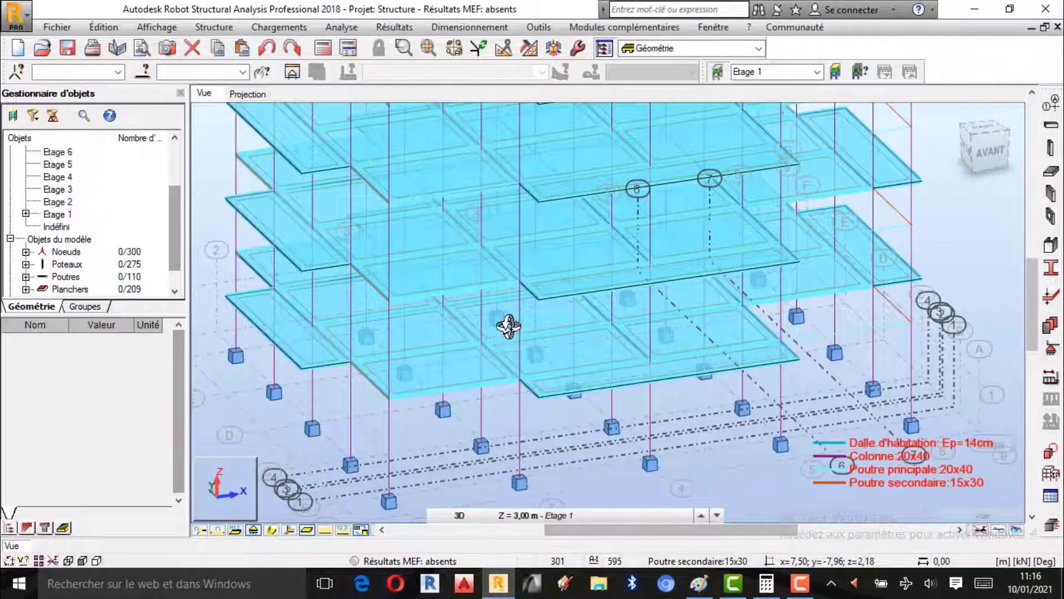
left_click_drag(506, 321, 506, 392)
right_click(820, 189)
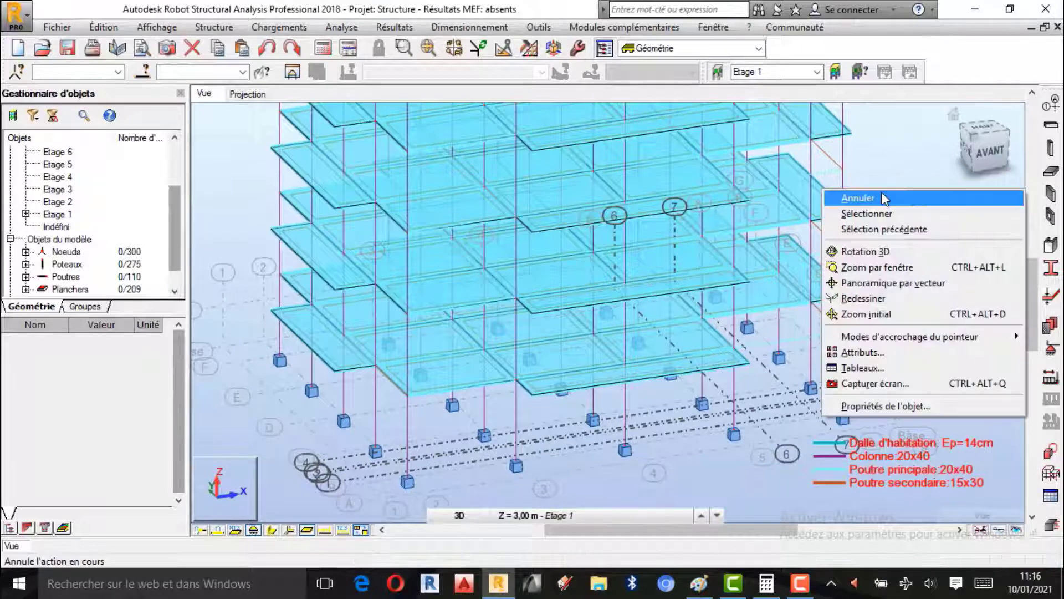
left_click(881, 196)
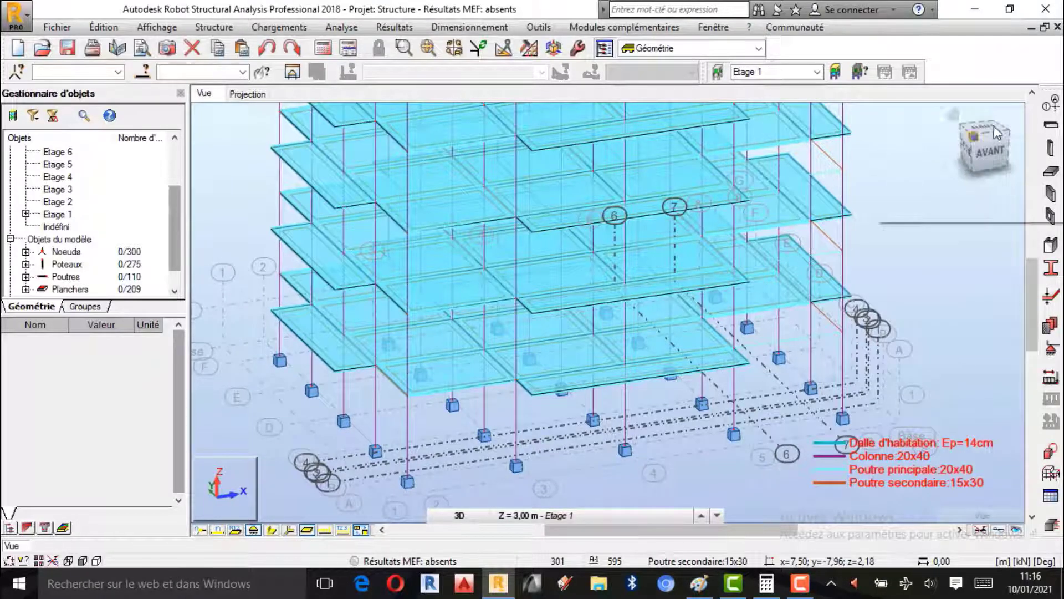
left_click(1051, 174)
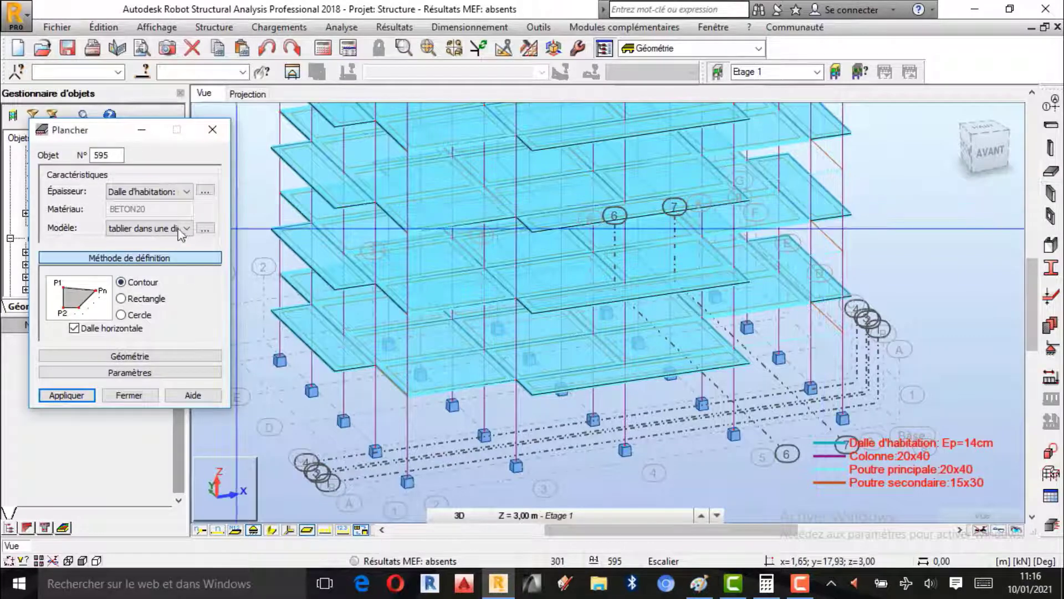
left_click(204, 191)
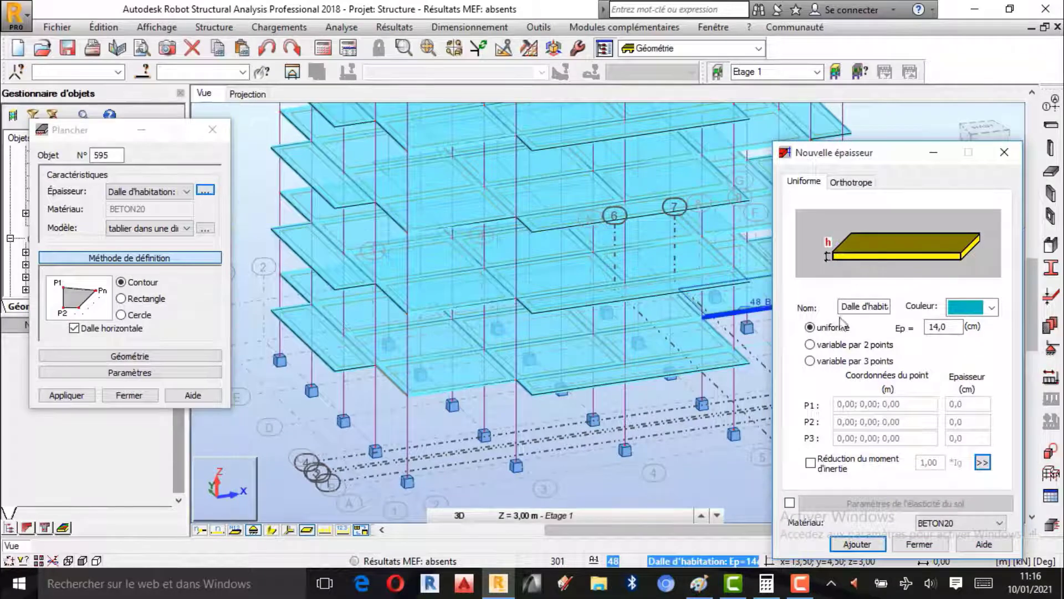
left_click(948, 328)
double_click(949, 330)
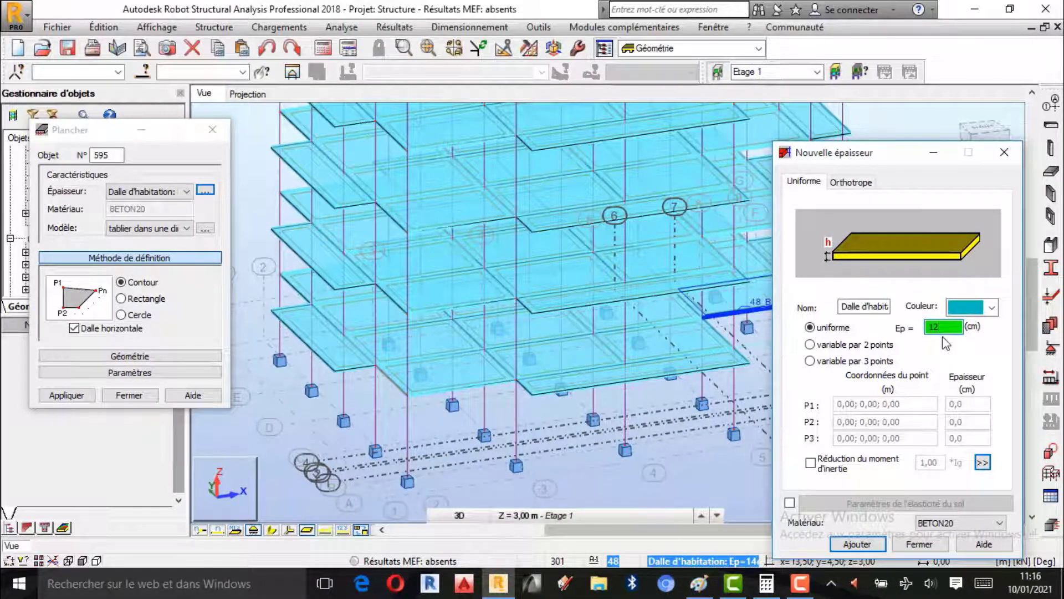
- Name the new thickness "Paillasse: Ep=12cm"
double_click(876, 306)
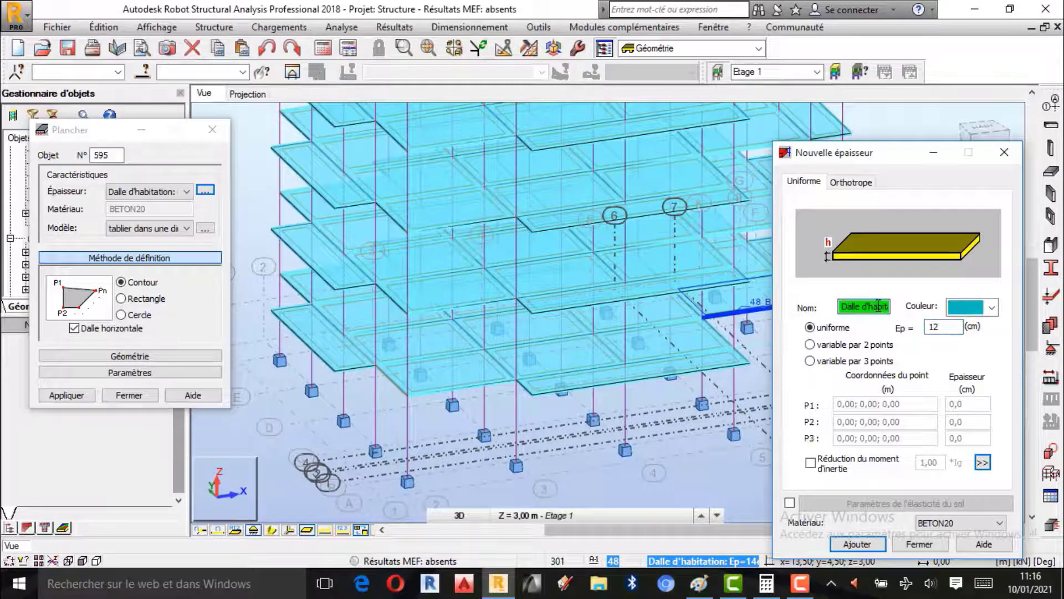
key("BackSpace")
left_click(887, 306)
key("BackSpace")
key("BackSpace")
key("BackSpace")
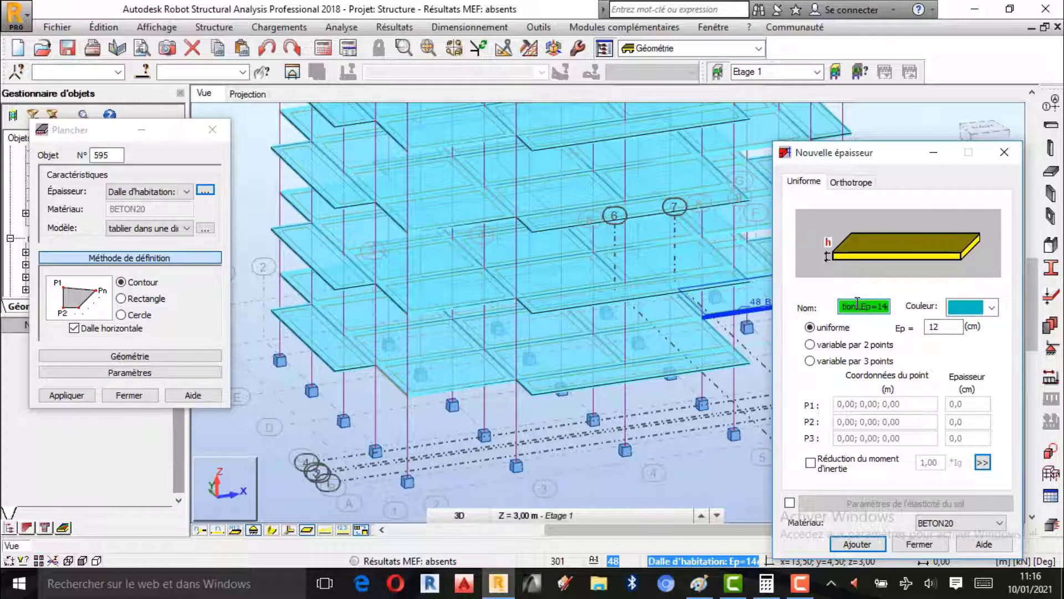
key("BackSpace")
key("BackSpace")
key("BackSpace")
key("BackSpace")
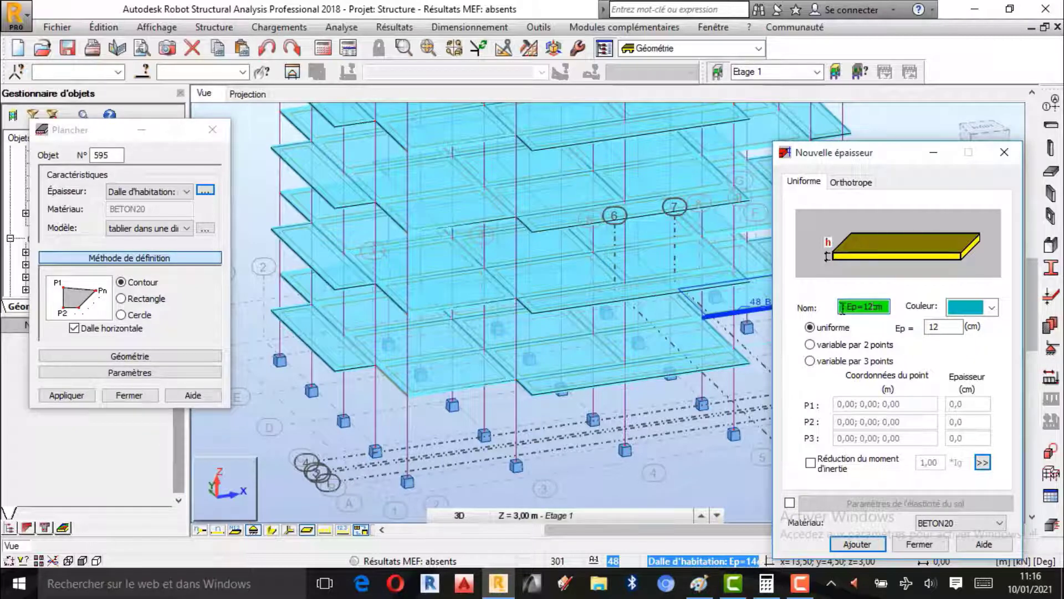
type("Paillasse: Ep")
- Display the section profiles in the 3D view to check the colours already used, and hide them again
left_click(995, 309)
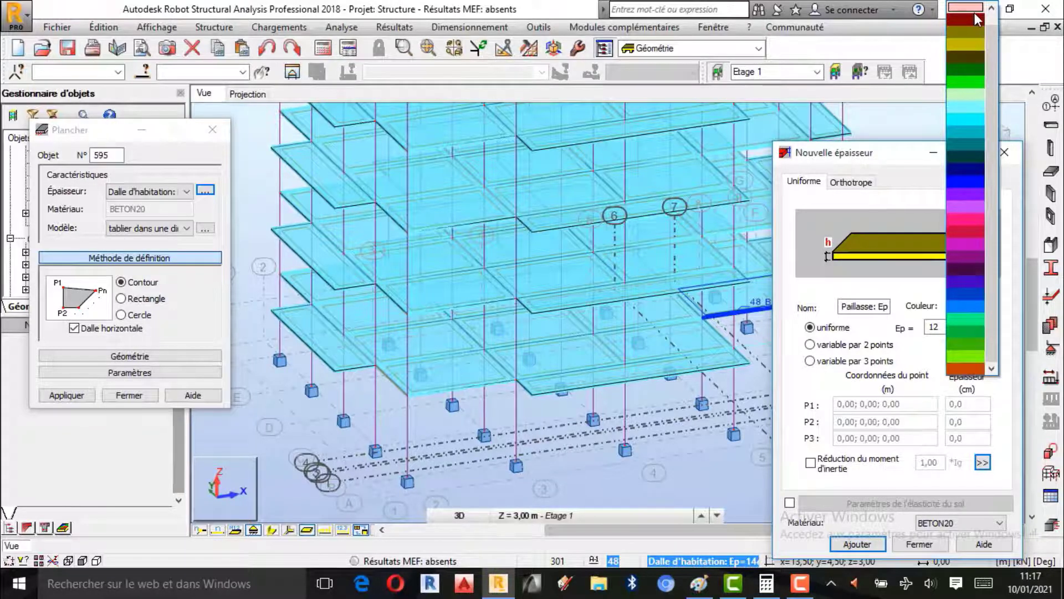
left_click(274, 531)
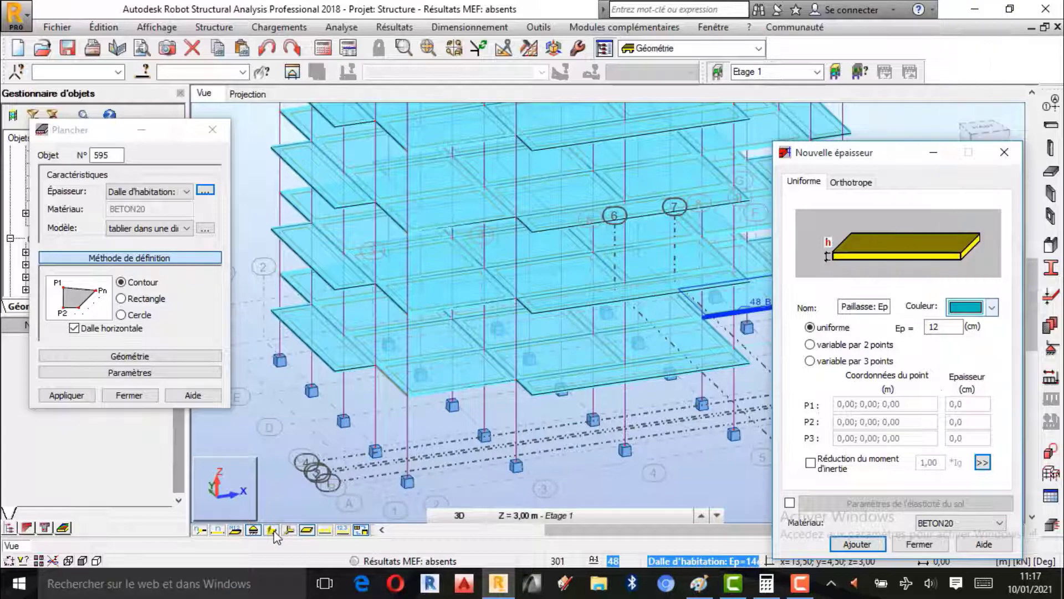
left_click(274, 531)
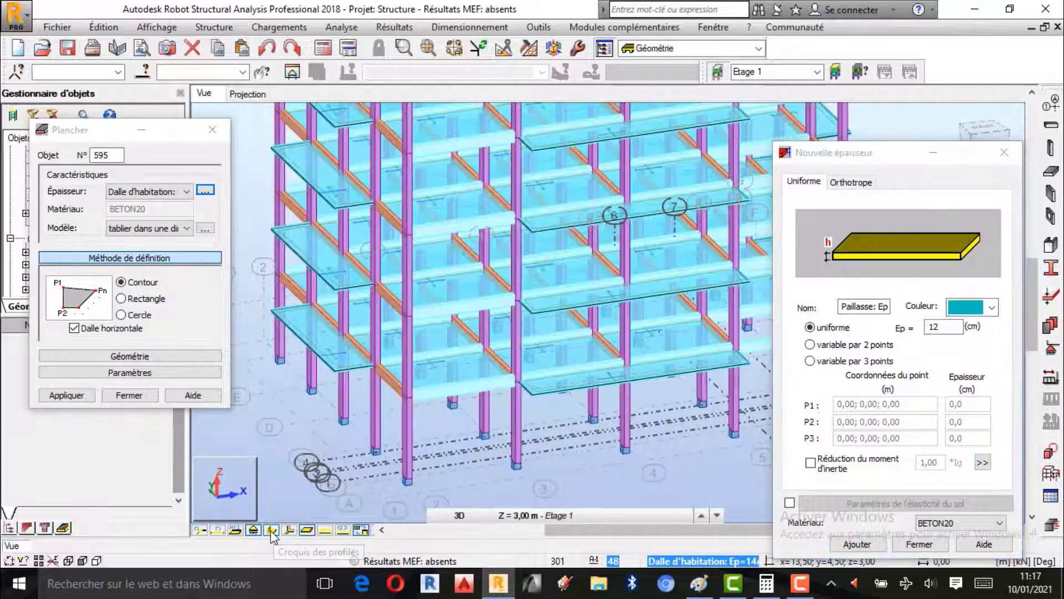
left_click(272, 530)
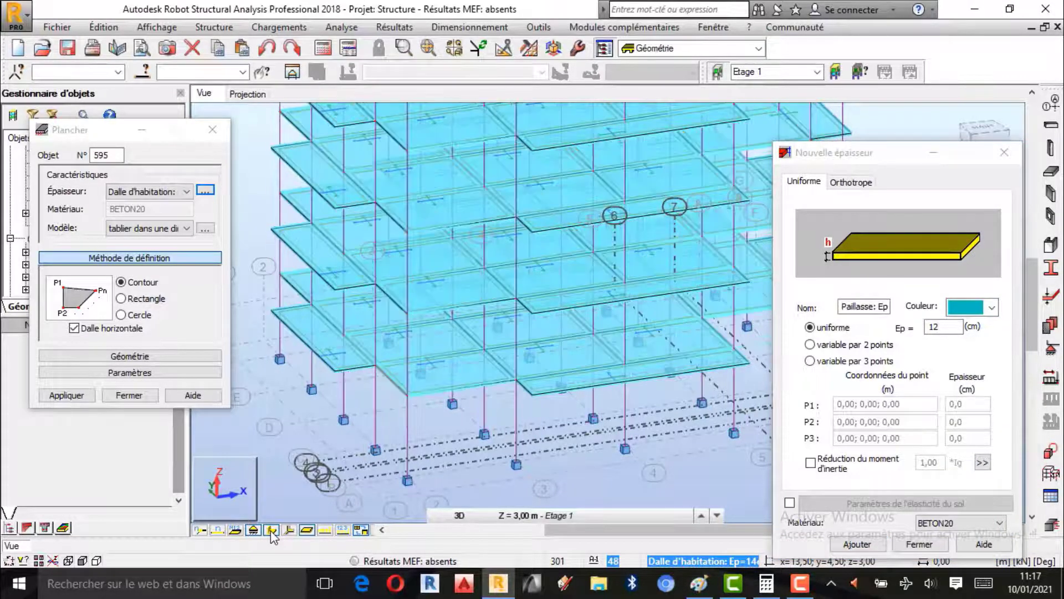
- Give the new thickness a light pink colour and add it to the thickness list
left_click(993, 308)
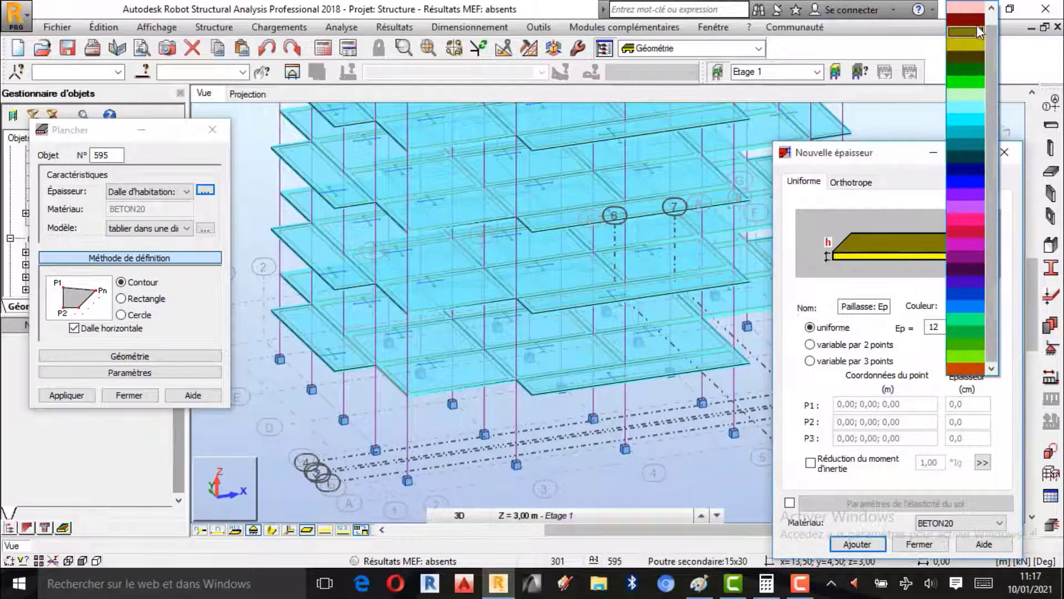
left_click(976, 9)
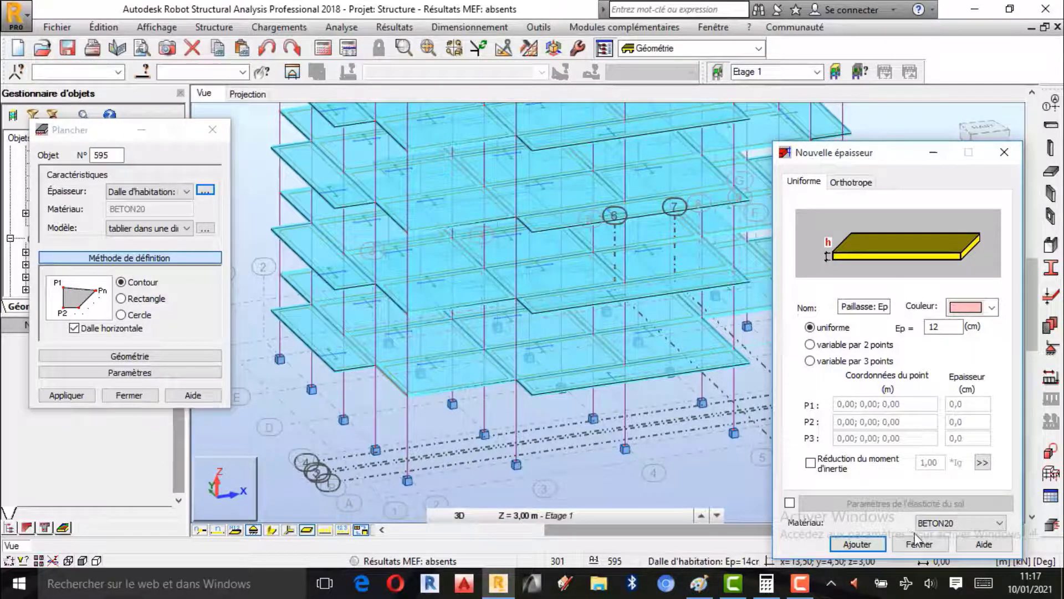
left_click(868, 546)
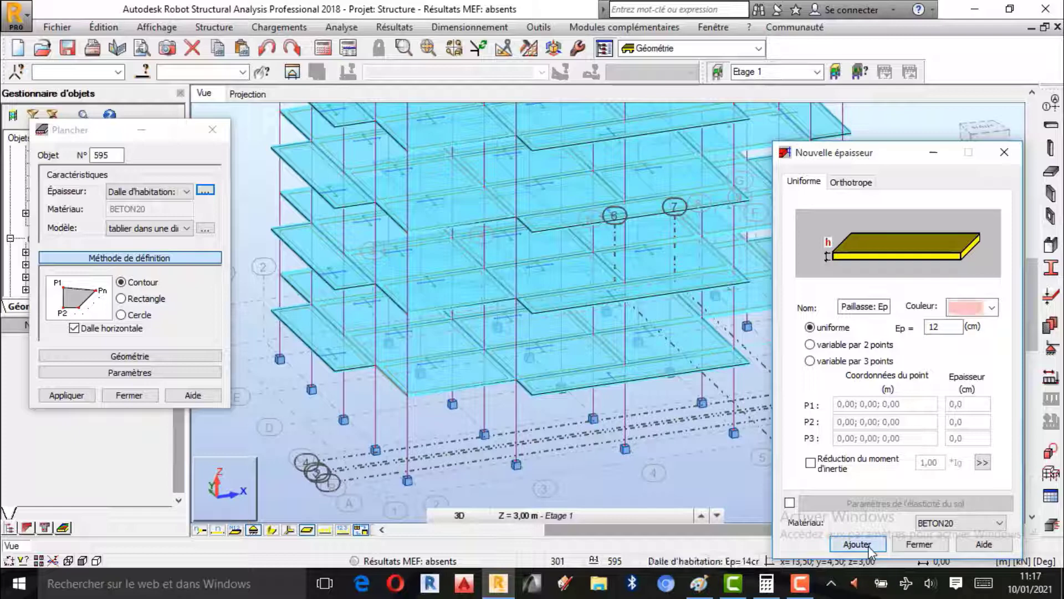
left_click(918, 545)
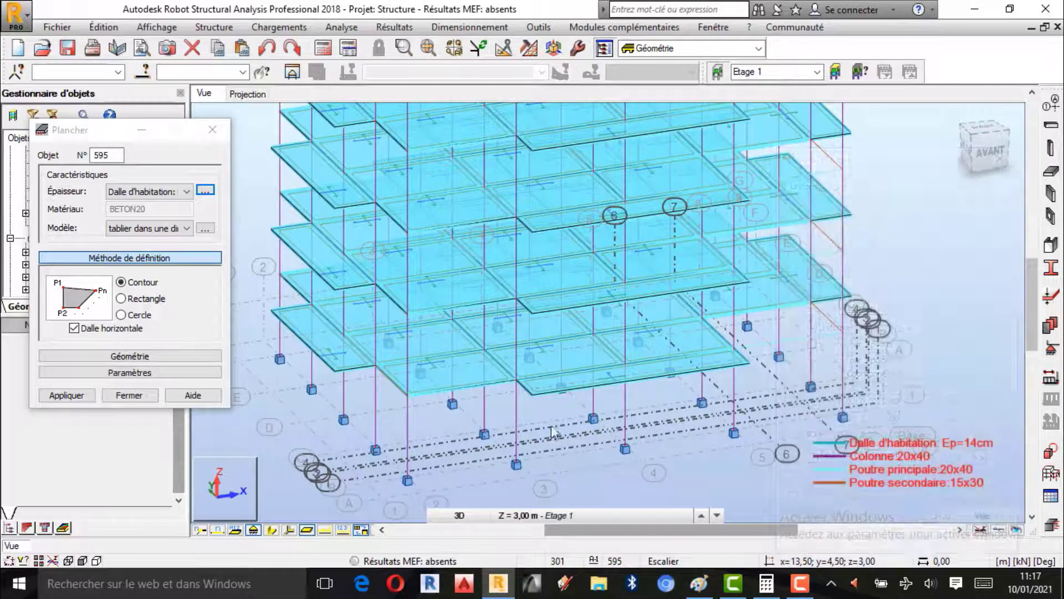
- Assign the "Paillasse: Ep=12cm" thickness to the slab being defined
left_click(190, 196)
left_click(187, 192)
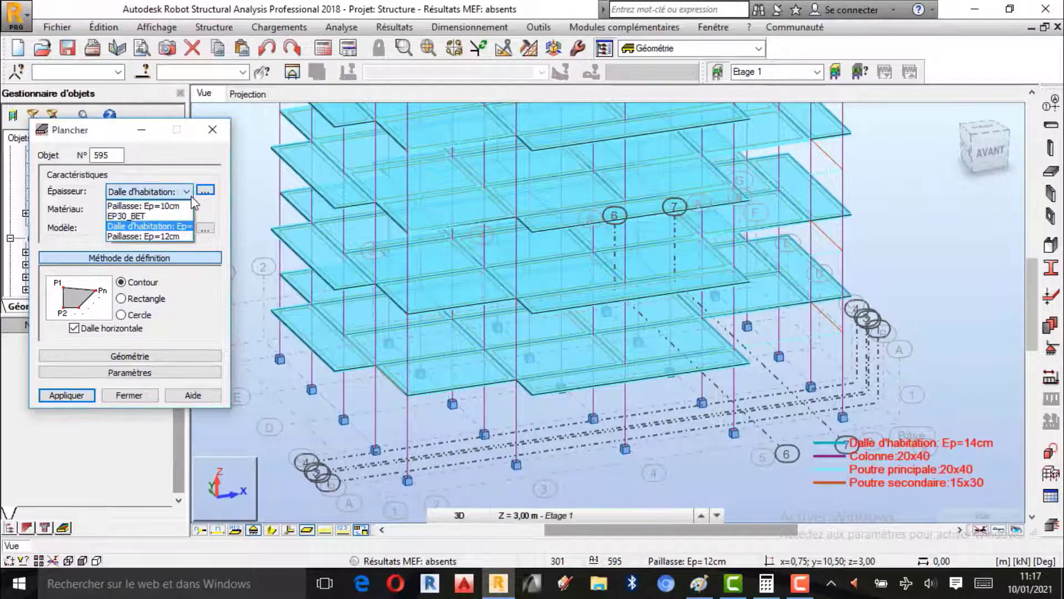
left_click(160, 238)
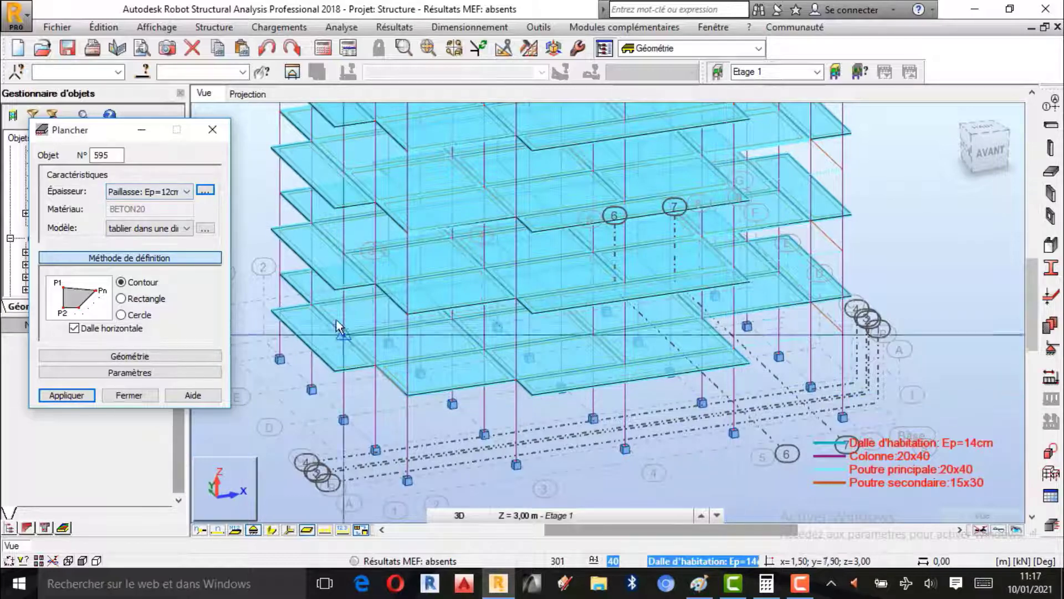
- Save the pink 12 cm thickness definition again, overwriting the existing one of the same name
left_click(205, 191)
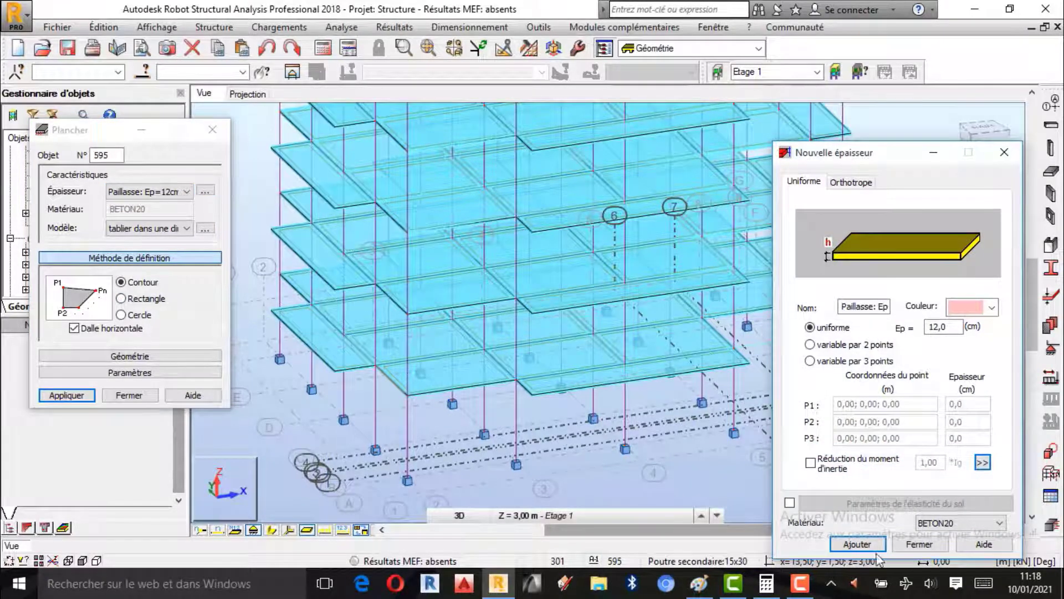
left_click(879, 545)
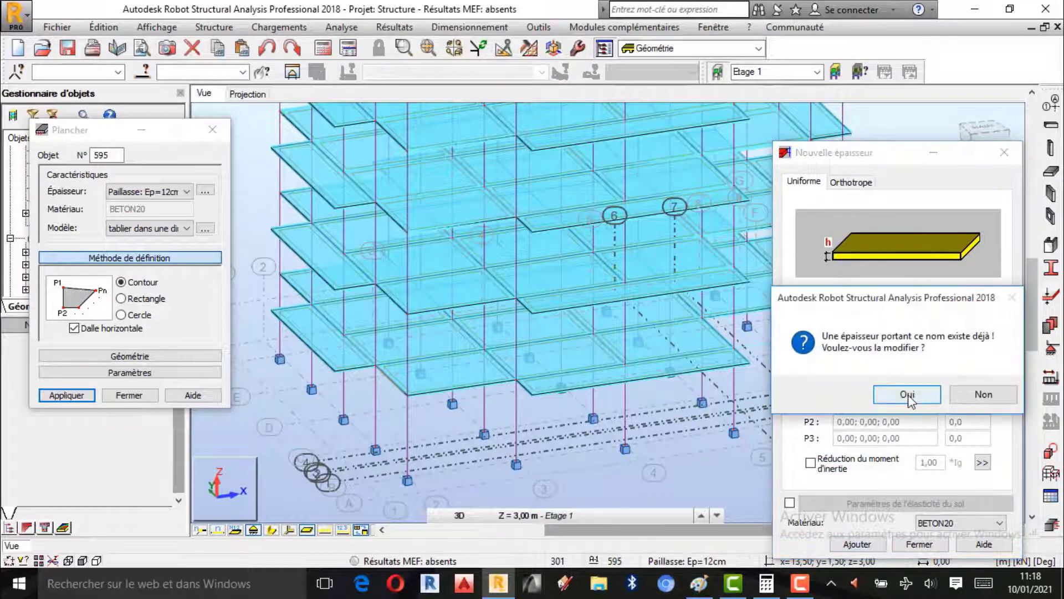
left_click(909, 398)
left_click(919, 544)
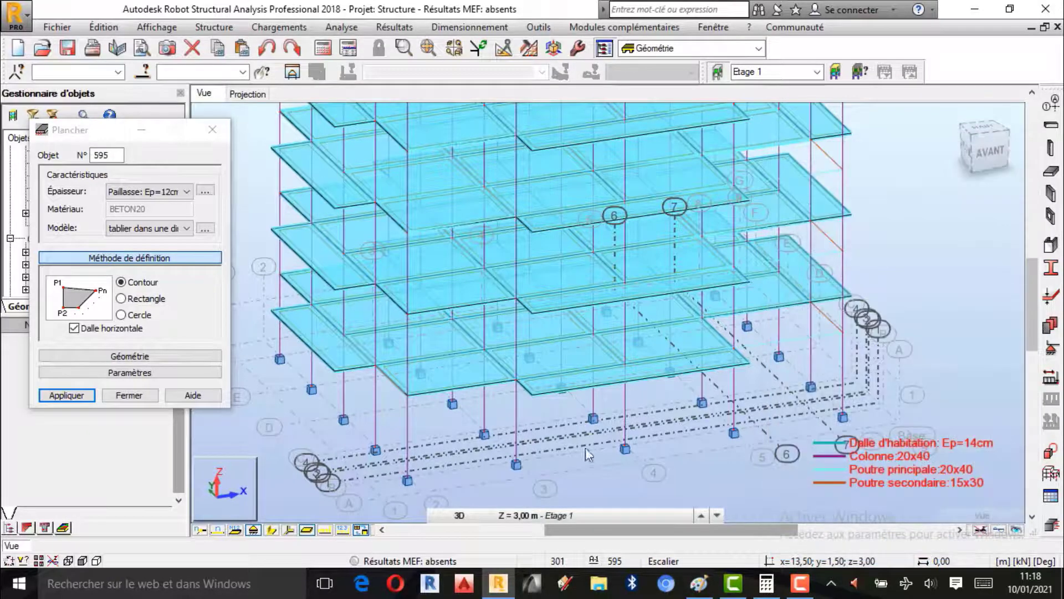
- Show the model in the XY plan projection
left_click(245, 95)
scroll(607, 392, "up", 3)
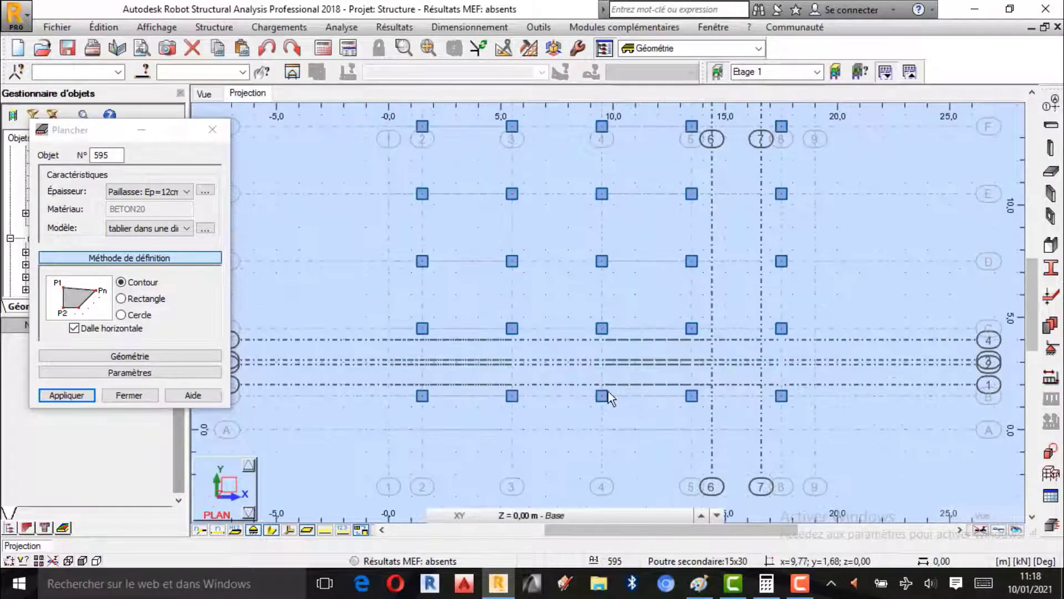
- Switch to Paint and draw a dark red arrow pointing at the circled stair bay on the floor plan
left_click(699, 583)
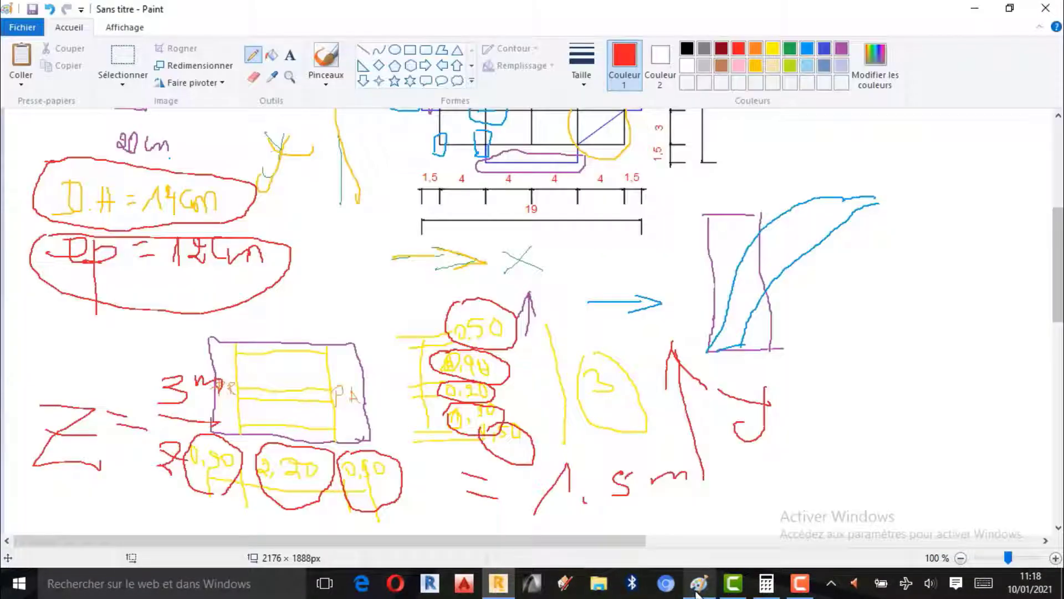
scroll(733, 311, "up", 2)
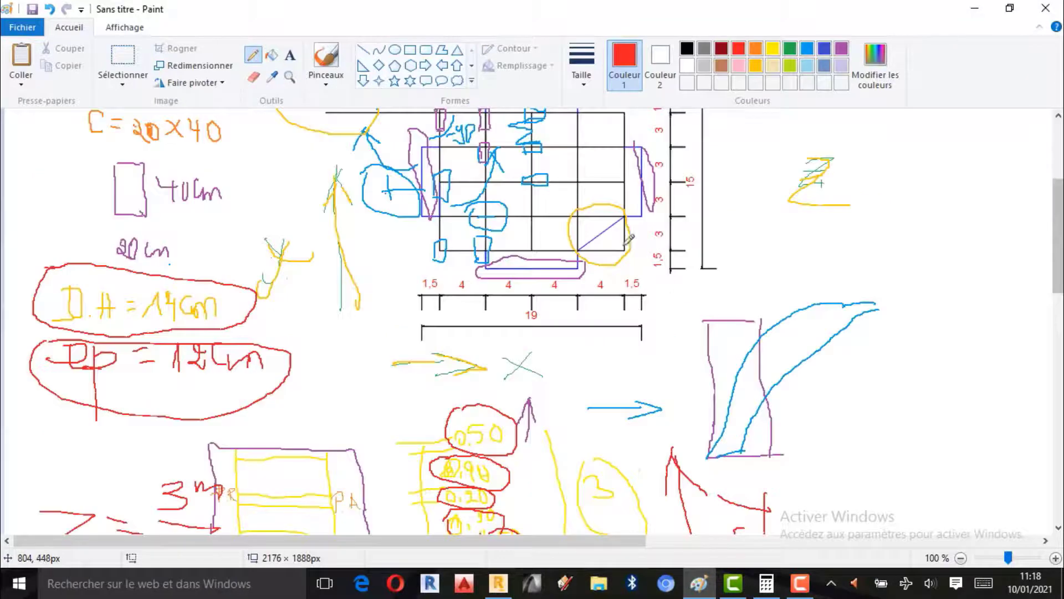
left_click(722, 50)
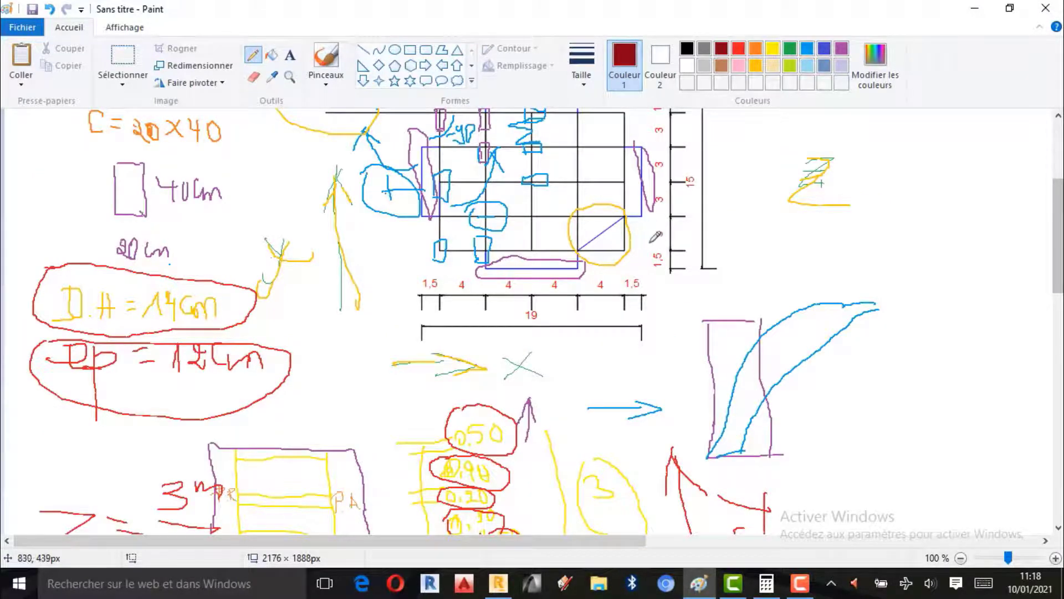
mouse_move(637, 244)
left_mouse_down()
mouse_move(675, 241)
mouse_move(646, 236)
mouse_move(646, 246)
left_mouse_up()
scroll(576, 232, "down", 3)
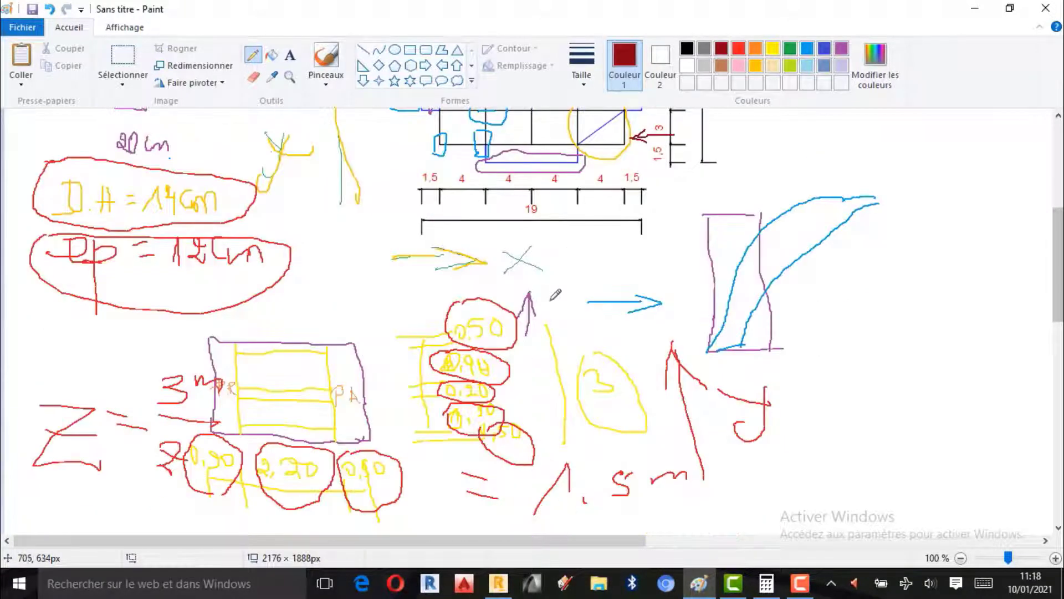
- Sketch a dark red rectangle for the first stair flight in the lower part of the circled bay and mark its direction
scroll(653, 246, "up", 3)
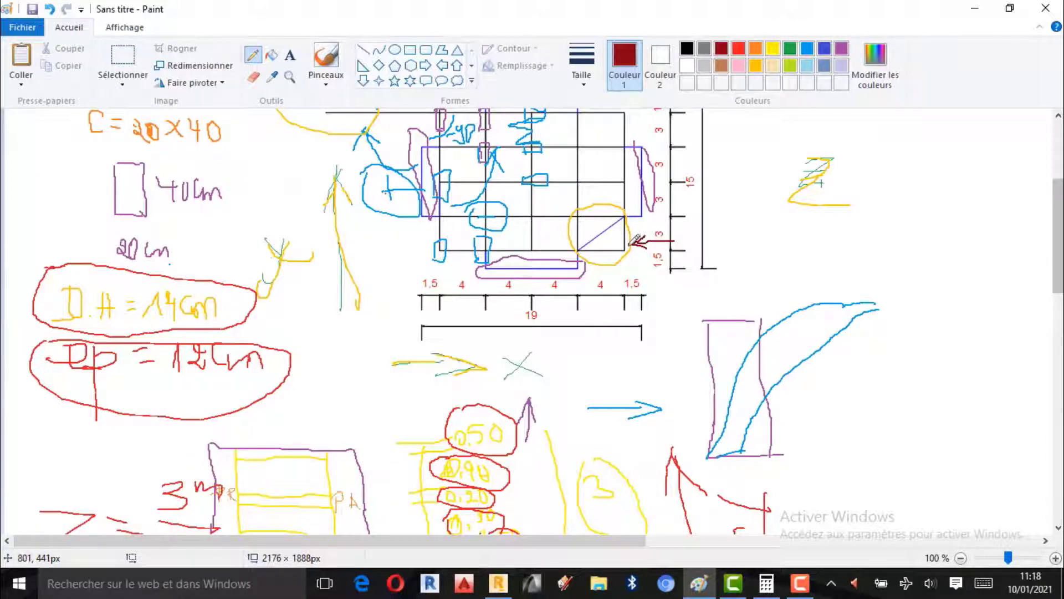
mouse_move(631, 244)
left_mouse_down()
mouse_move(588, 247)
mouse_move(584, 233)
left_mouse_up()
left_click_drag(585, 227, 617, 226)
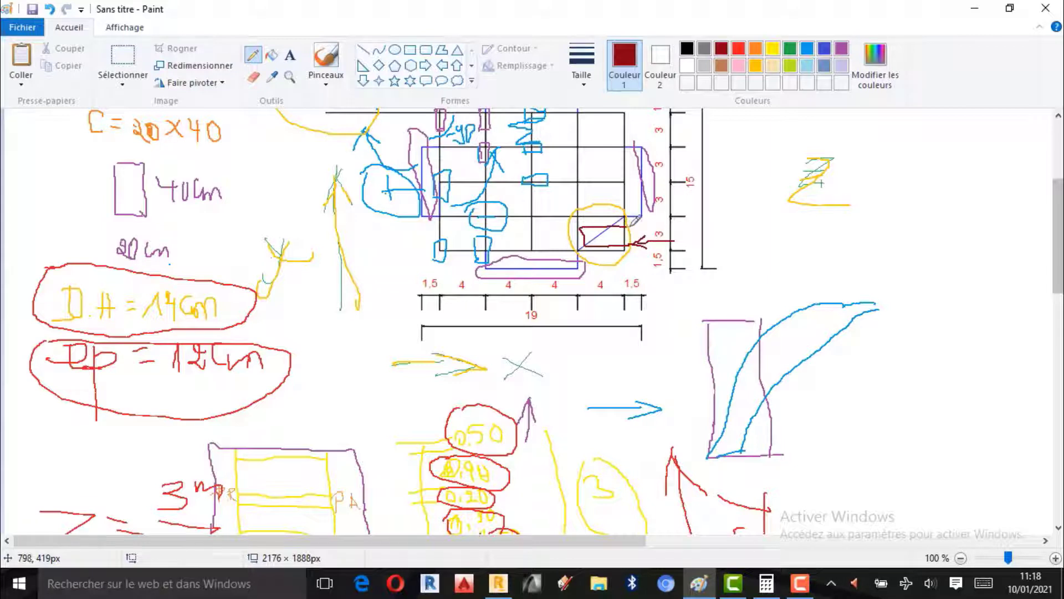
mouse_move(631, 225)
left_mouse_down()
mouse_move(630, 216)
mouse_move(667, 230)
mouse_move(666, 246)
left_mouse_up()
- Switch back to Robot Structural Analysis and set the plan view to the Base level at 0,00 m, framing the stair bay
left_click(499, 584)
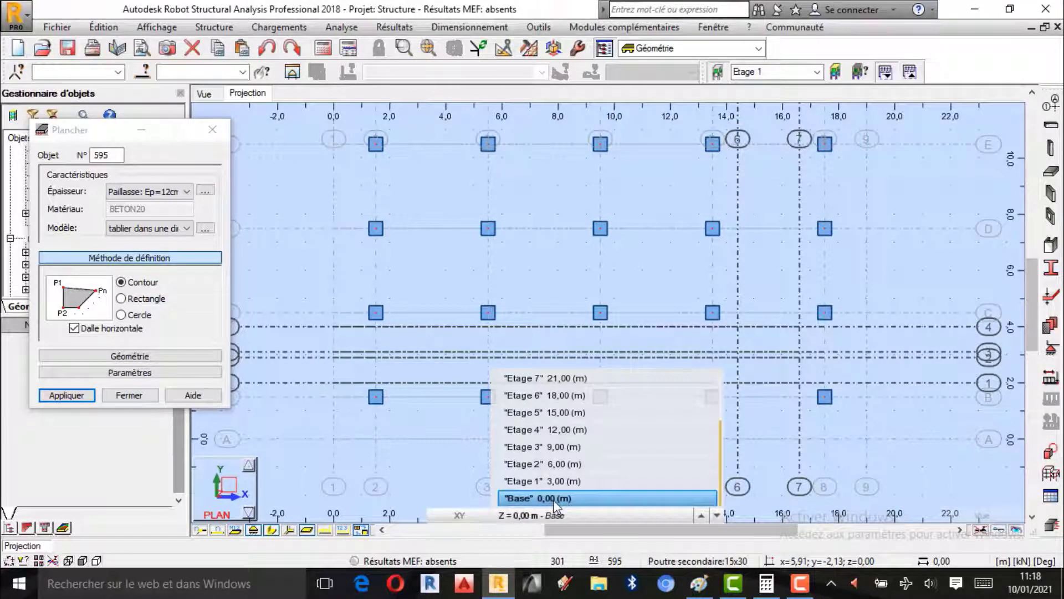
left_click(554, 499)
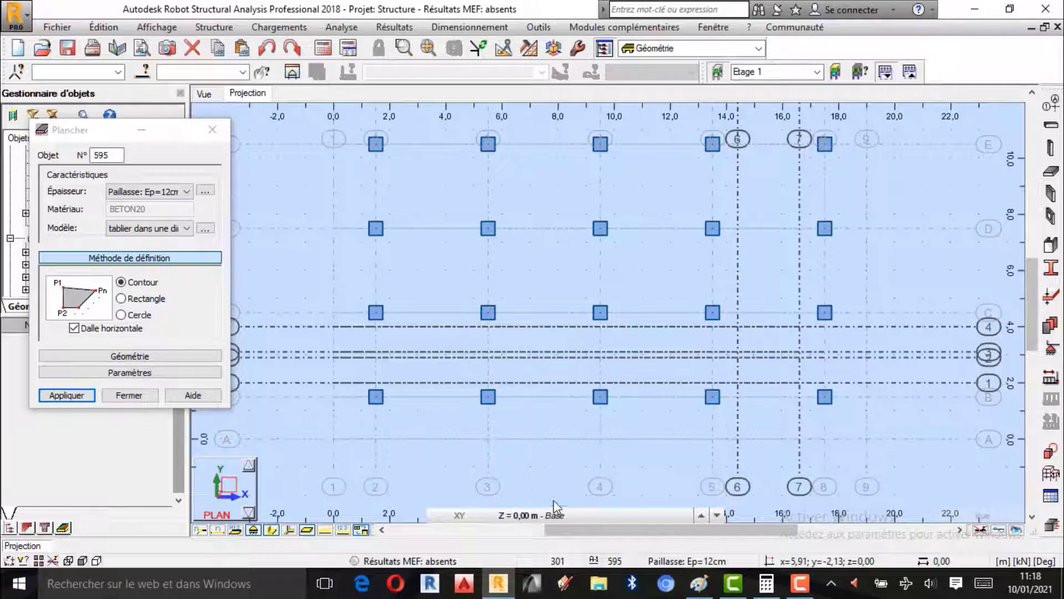
scroll(412, 394, "down", 3)
scroll(740, 372, "up", 5)
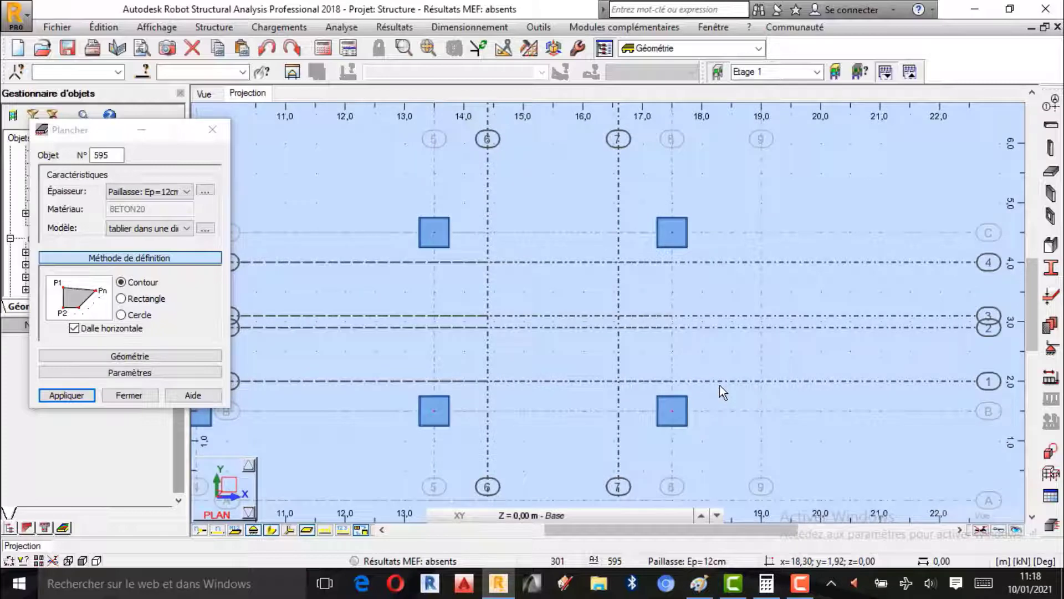
scroll(720, 385, "up", 1)
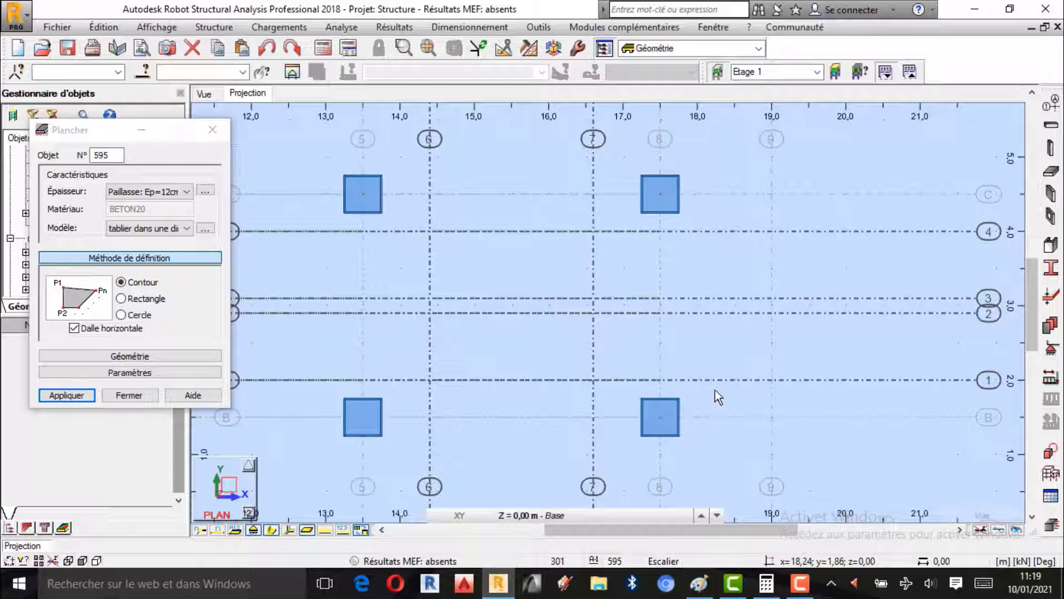
left_click(208, 135)
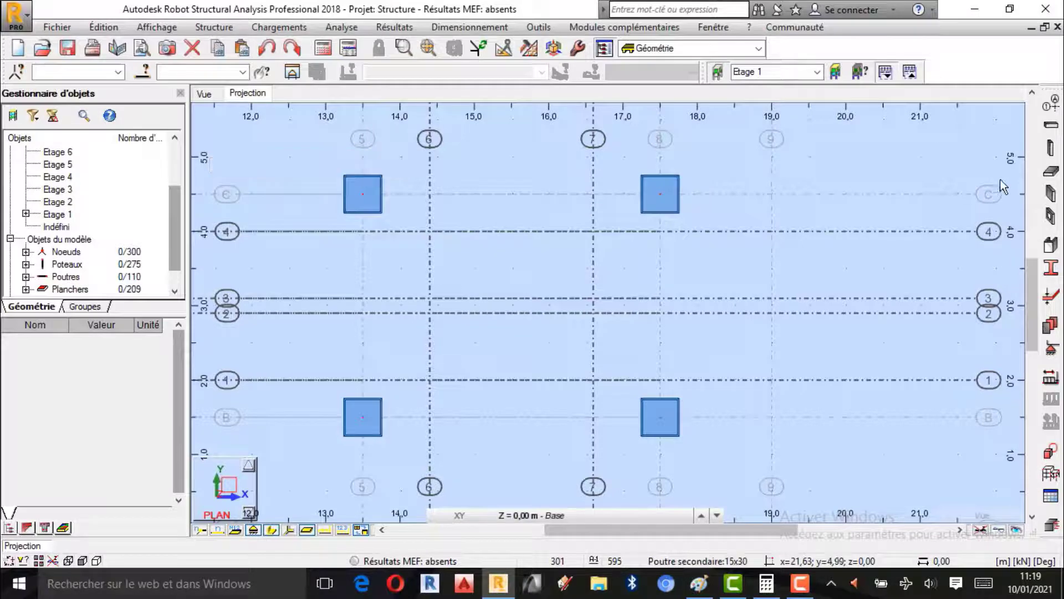
left_click(1051, 175)
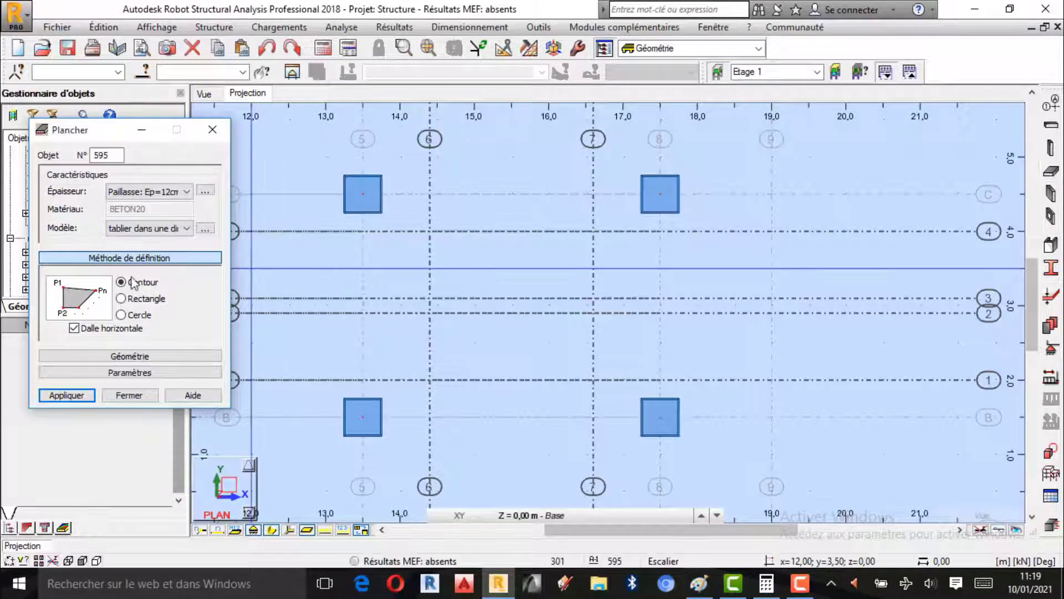
left_click(122, 300)
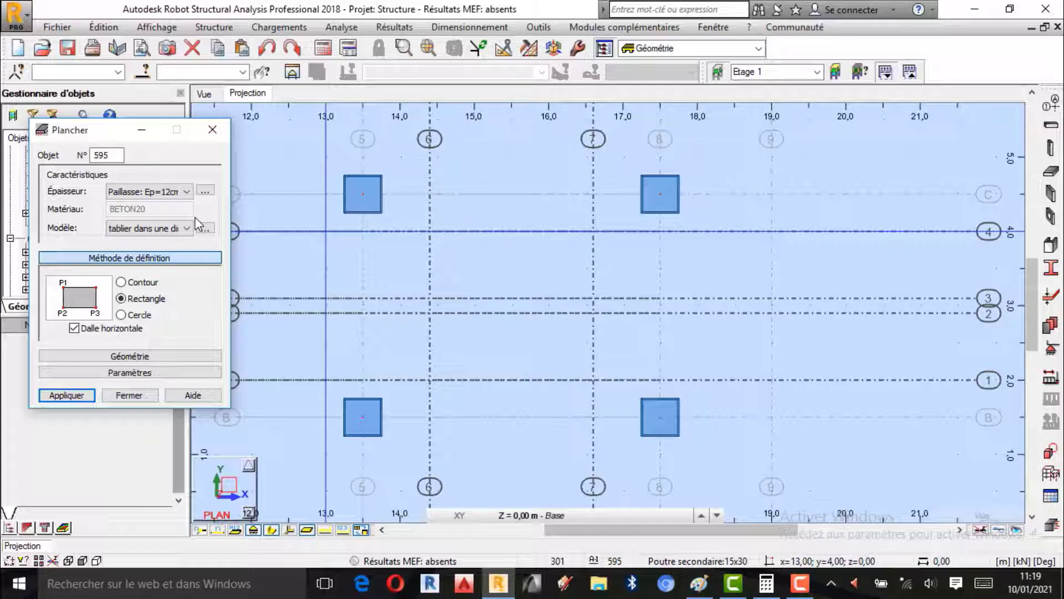
left_click(212, 129)
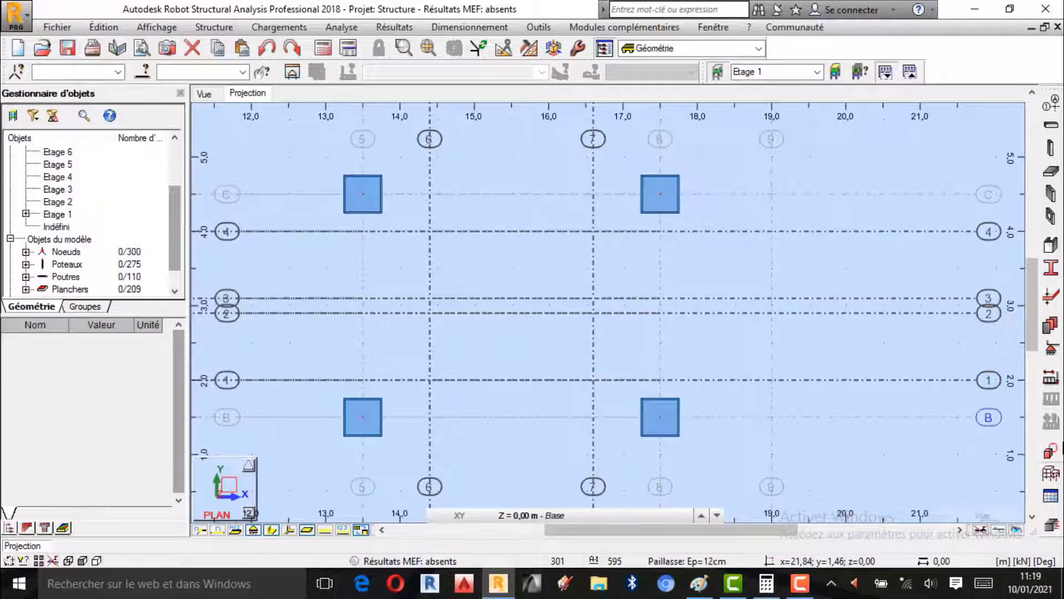
left_click(1055, 453)
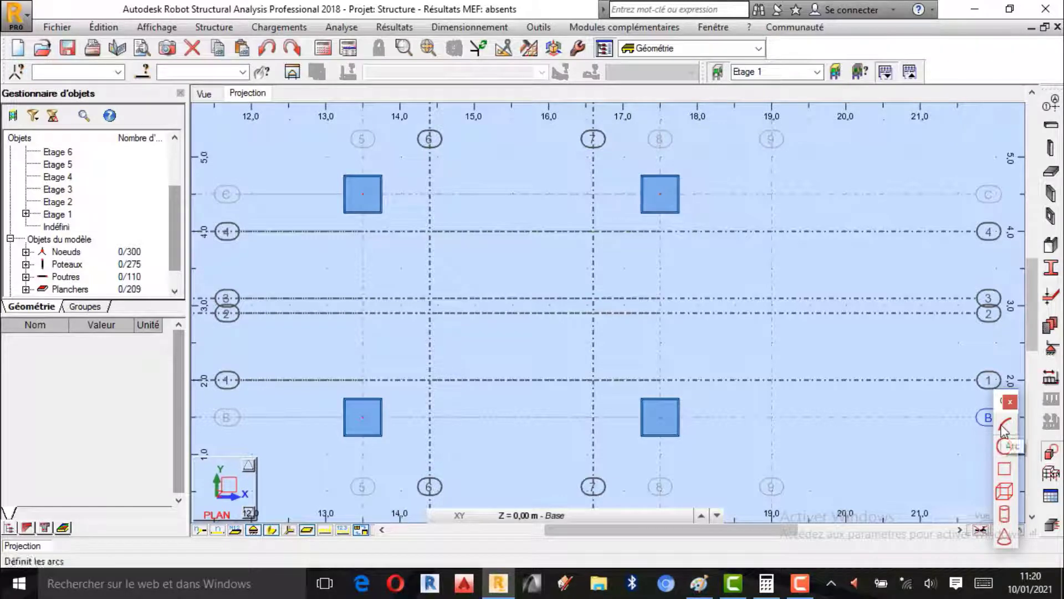
left_click(1005, 470)
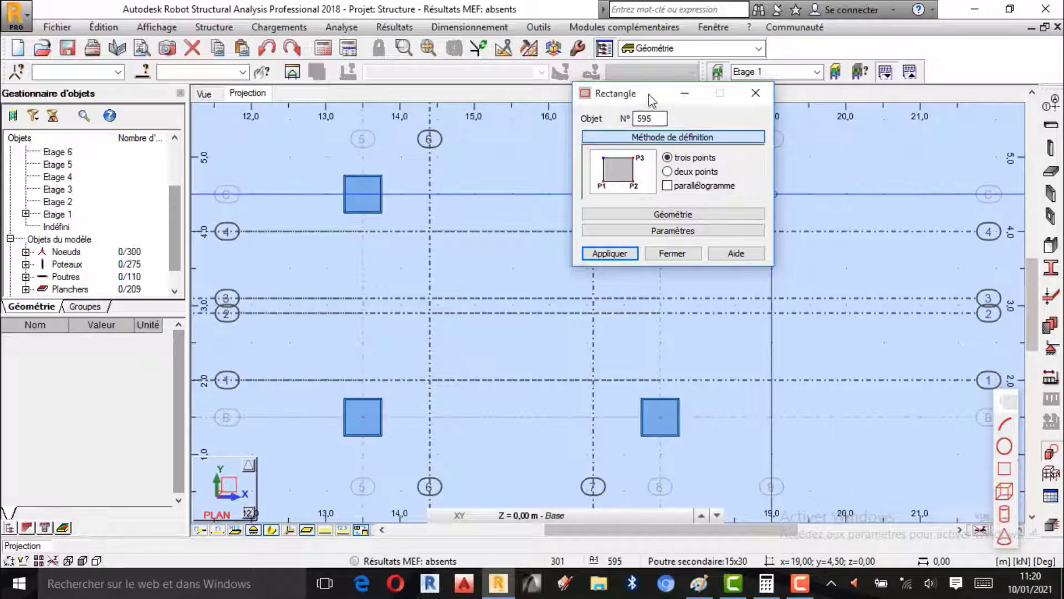
left_click_drag(611, 97, 73, 124)
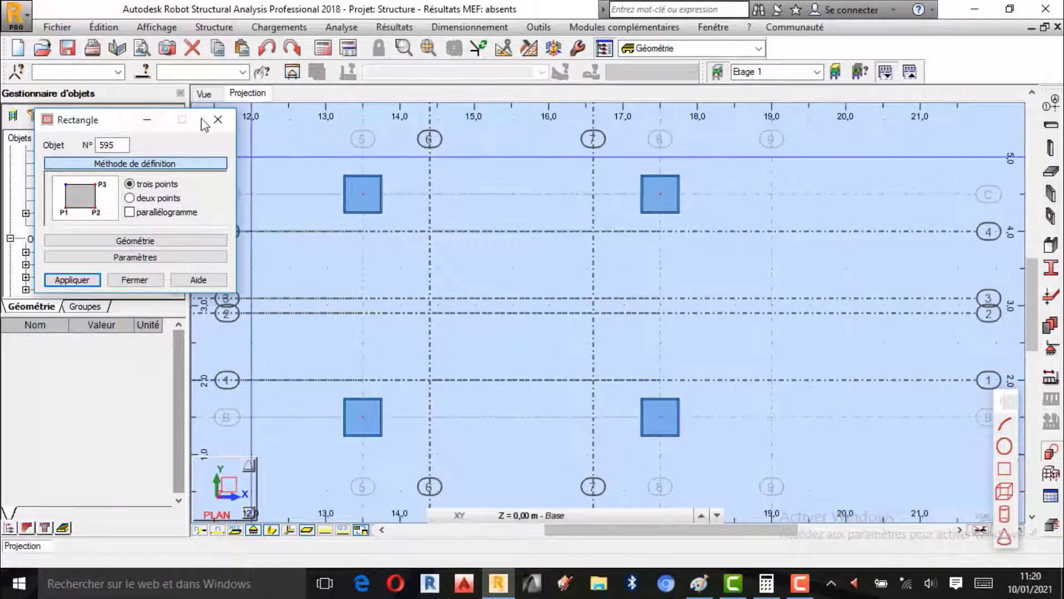
left_click(218, 119)
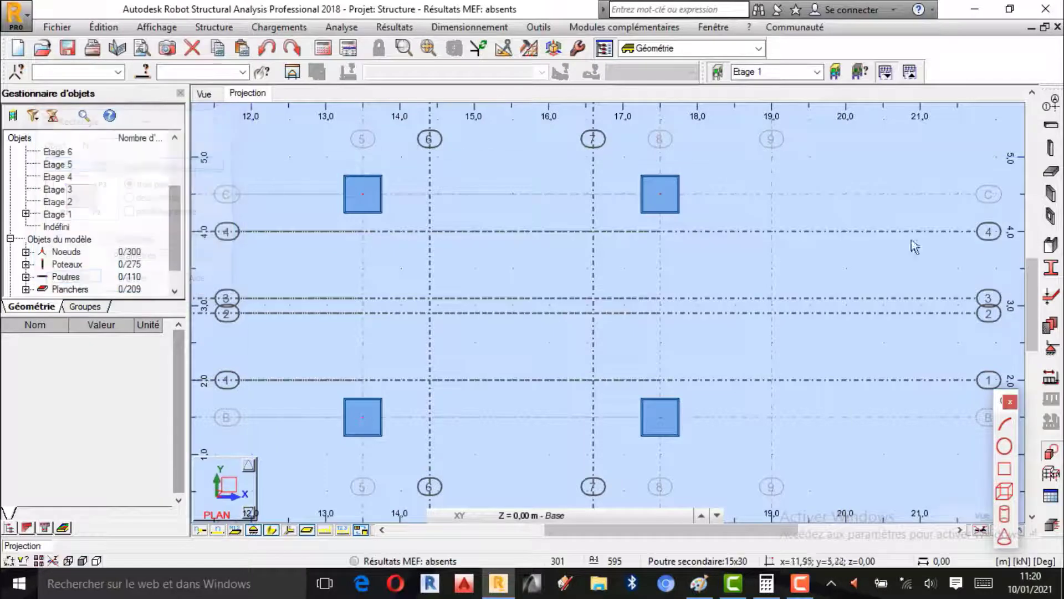
left_click(1009, 401)
left_click(1051, 172)
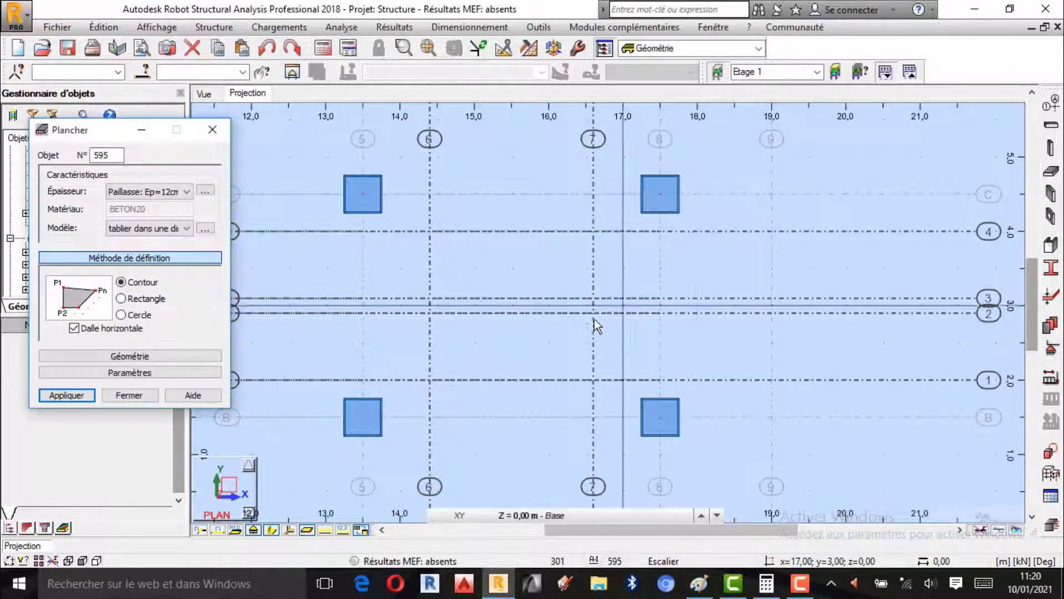
left_click(131, 300)
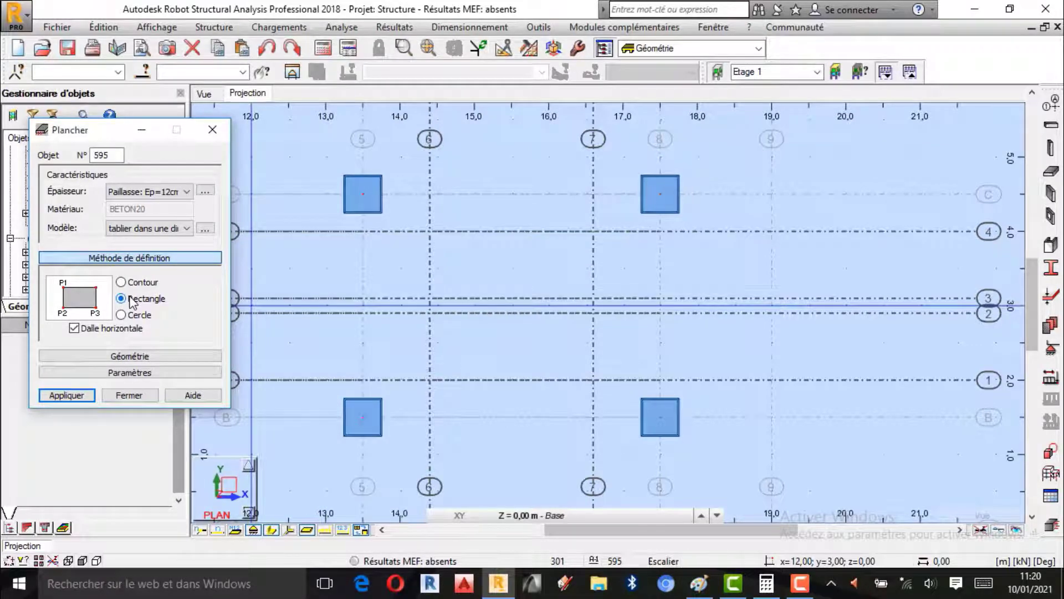
left_click(212, 129)
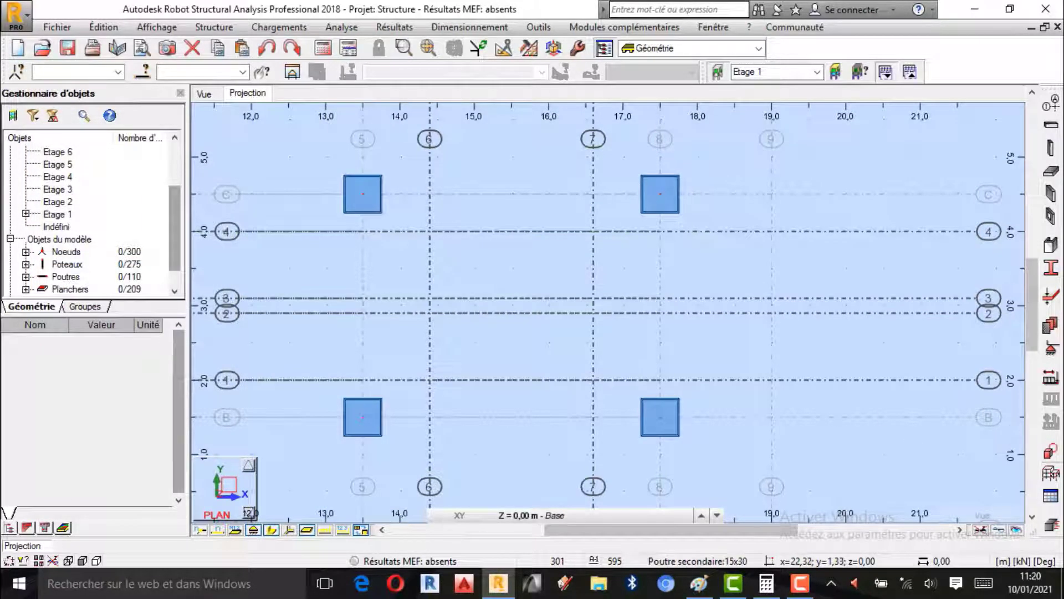
- Start a three-point parallelogram panel with the Rectangle tool, picking its first side on the Base level from (16,60; 2,00) to (16,60; 2,90)
left_click(1052, 452)
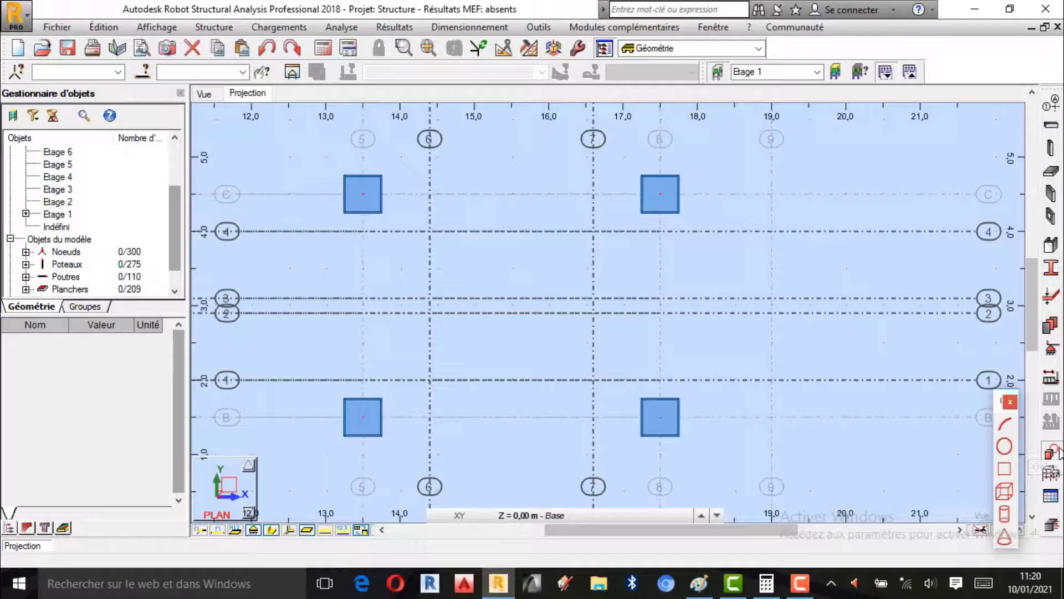
left_click(1009, 470)
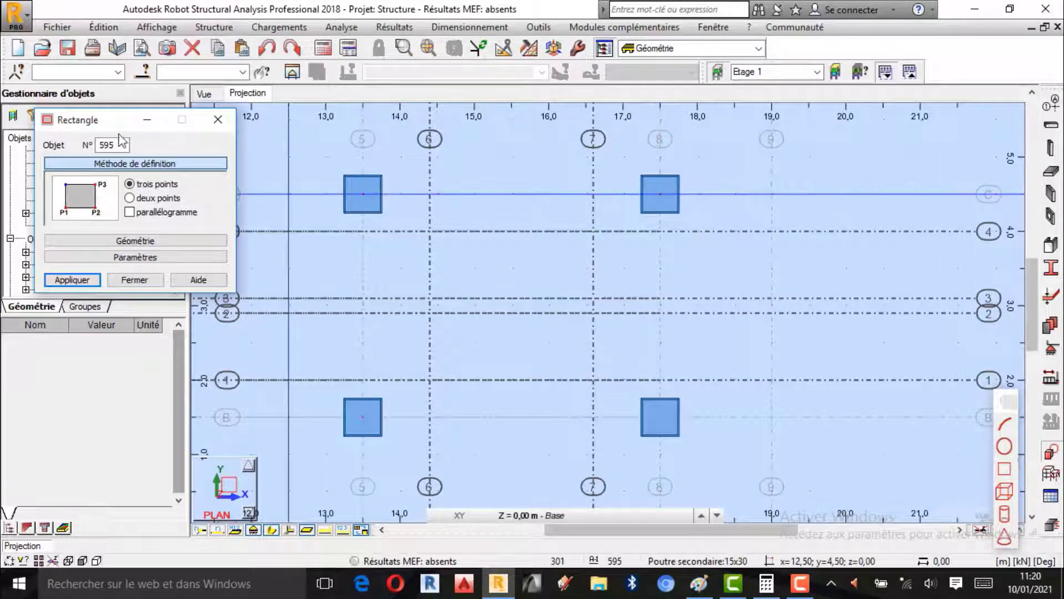
left_click_drag(93, 120, 77, 103)
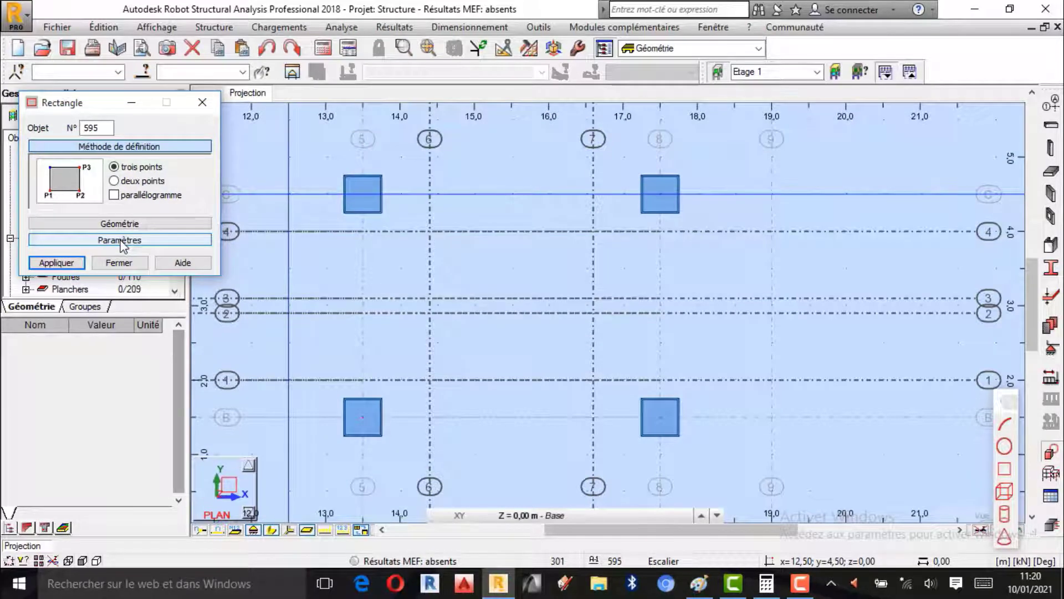
left_click(121, 240)
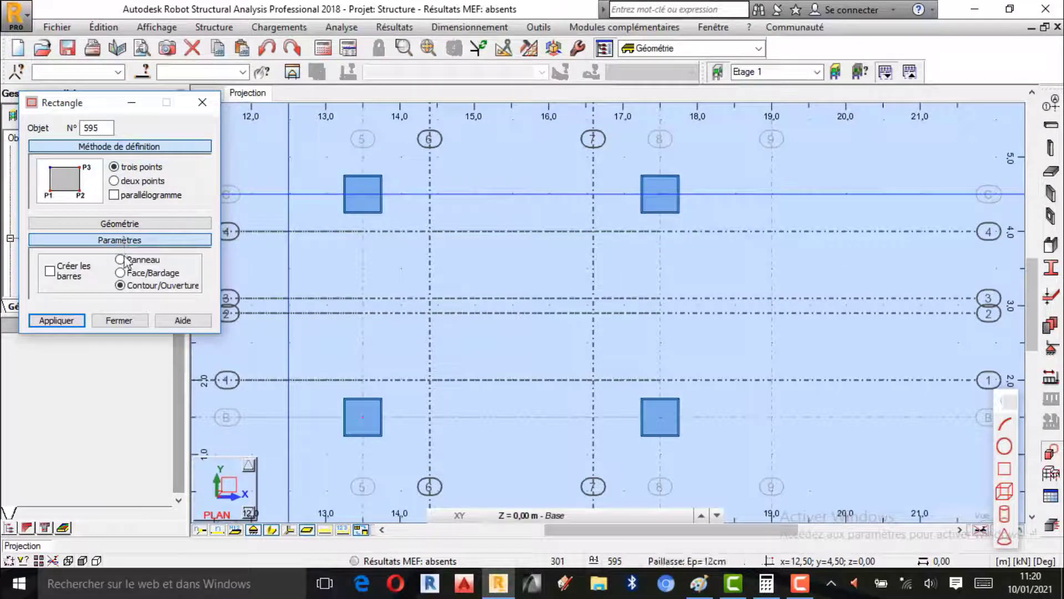
left_click(121, 261)
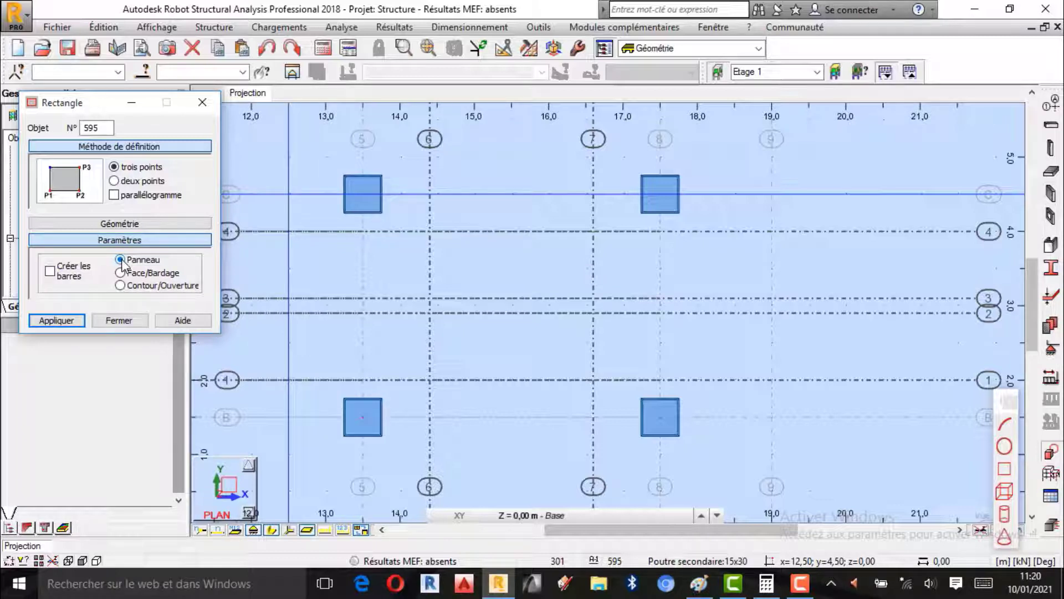
left_click(114, 197)
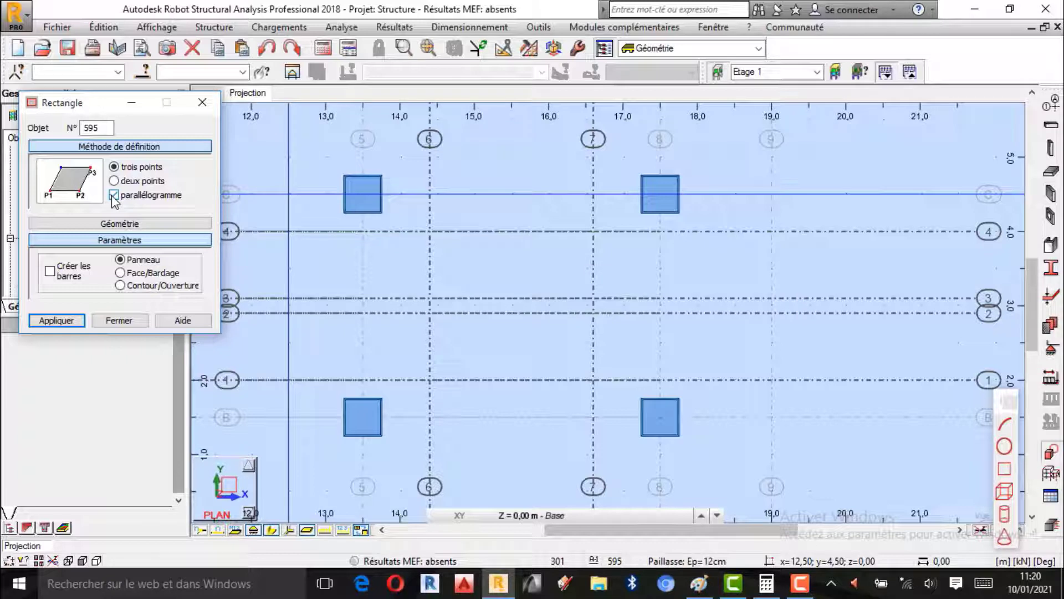
left_click(517, 517)
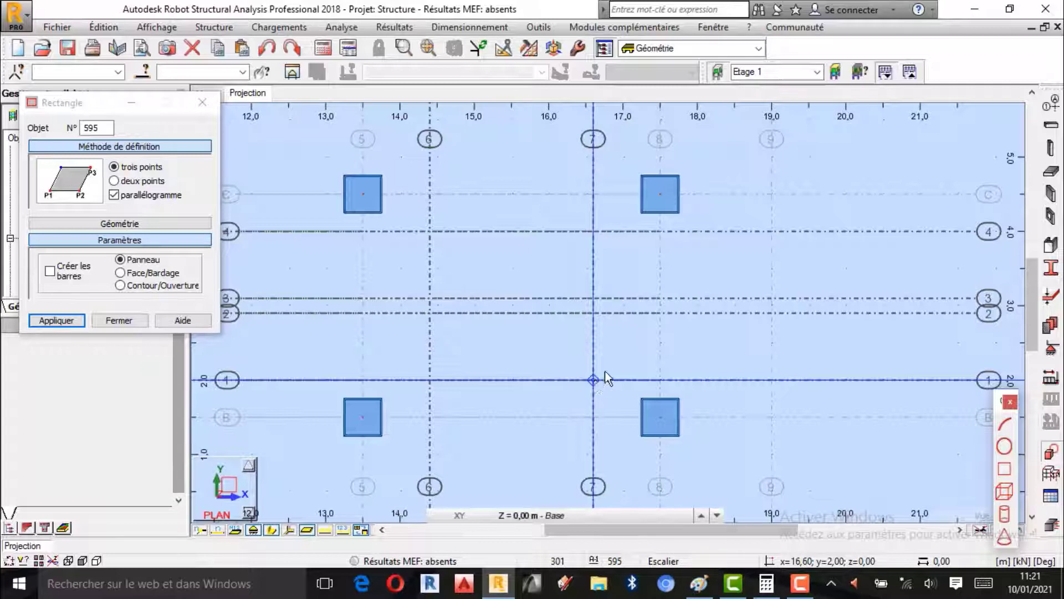
left_click(596, 315)
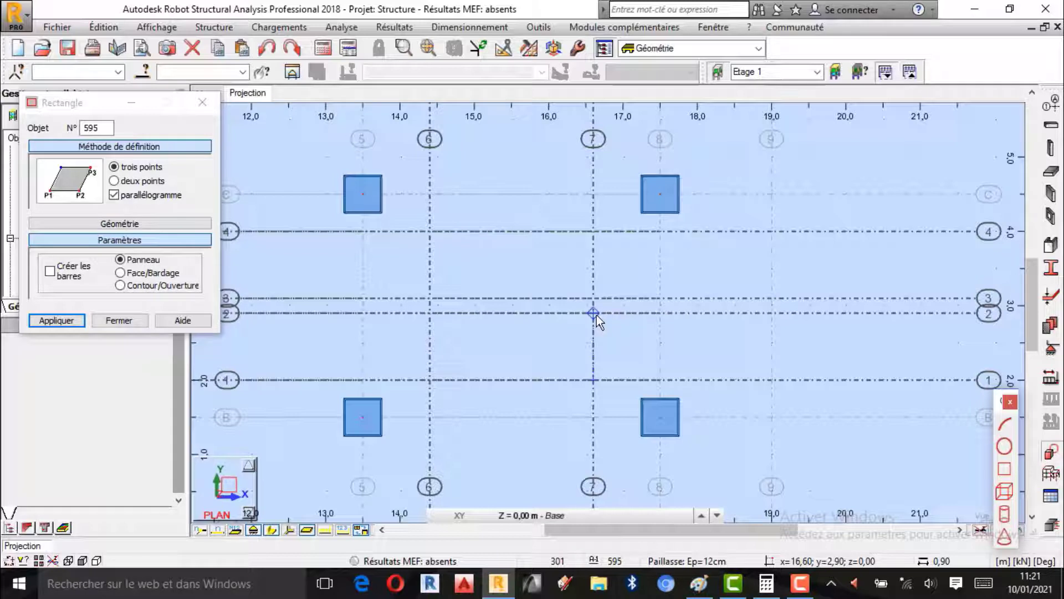
- Show the 3D view and set its working level to Lignes de construction 1 at 1,50 m
left_click(516, 515)
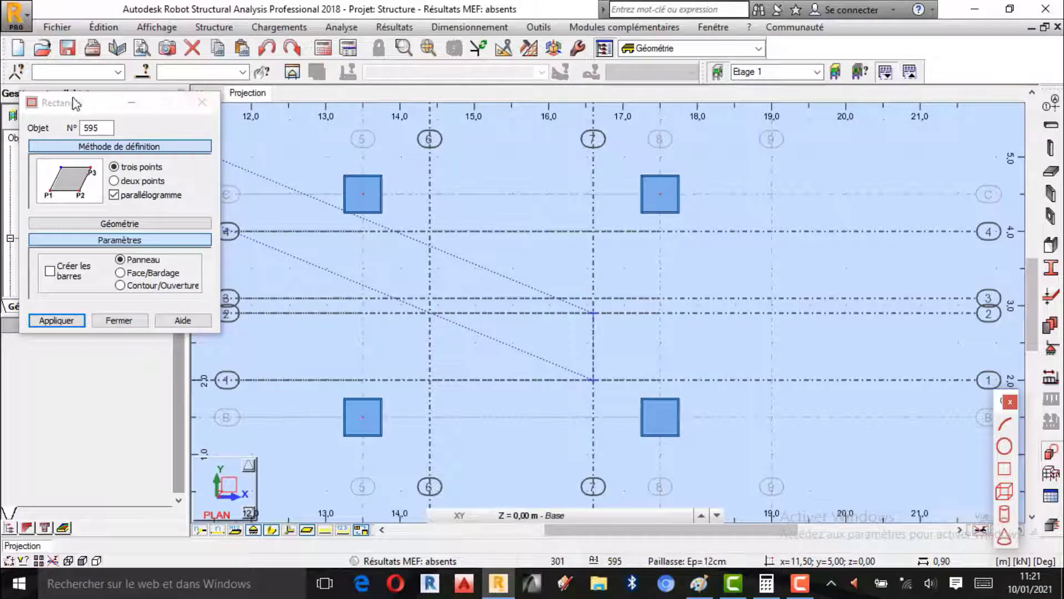
left_click_drag(75, 100, 82, 158)
left_click(204, 94)
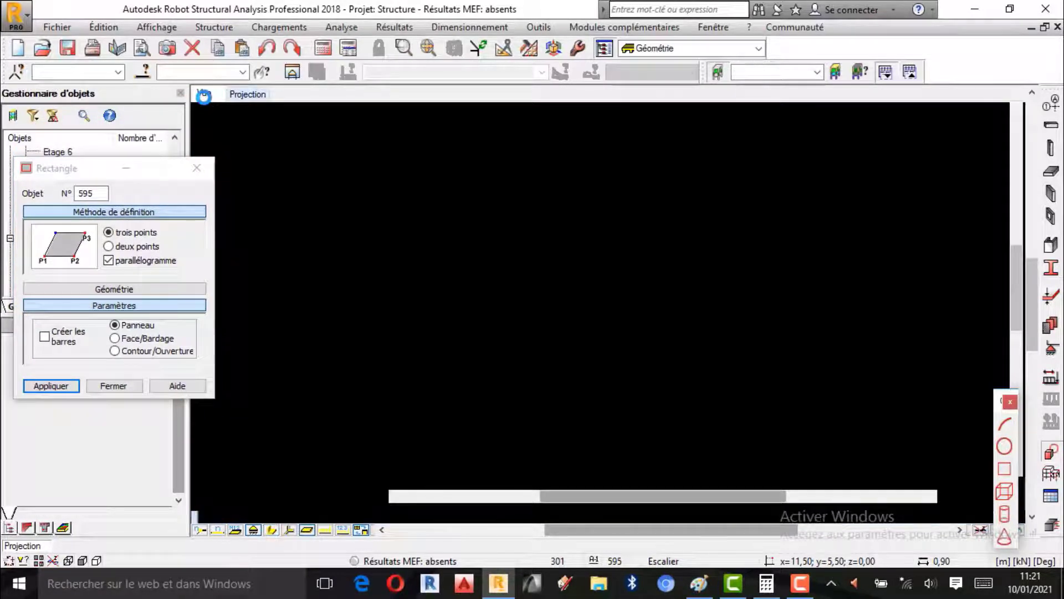
scroll(418, 290, "down", 1)
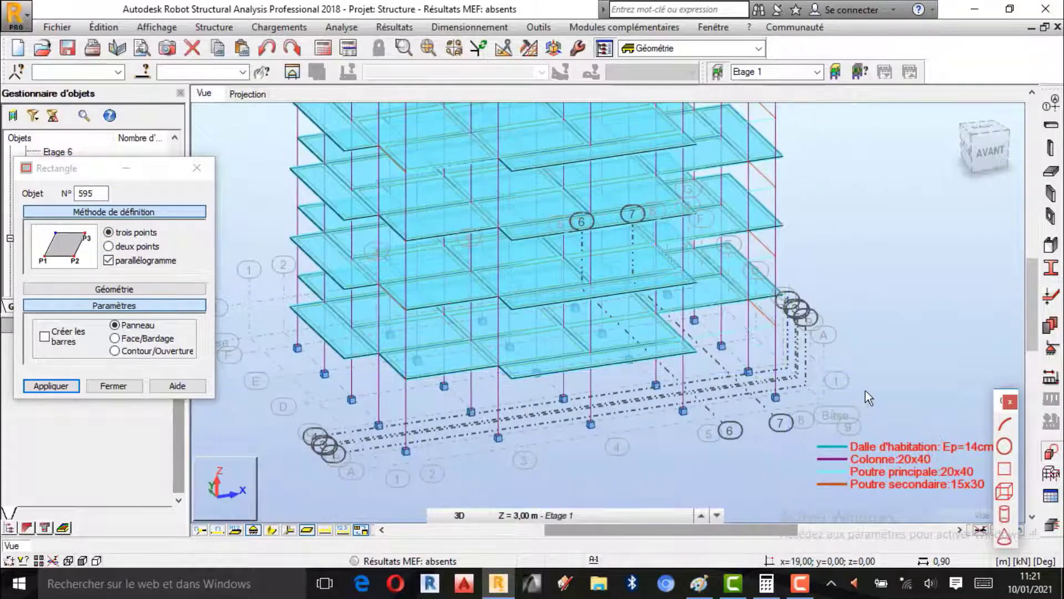
scroll(866, 391, "up", 1)
left_click(510, 515)
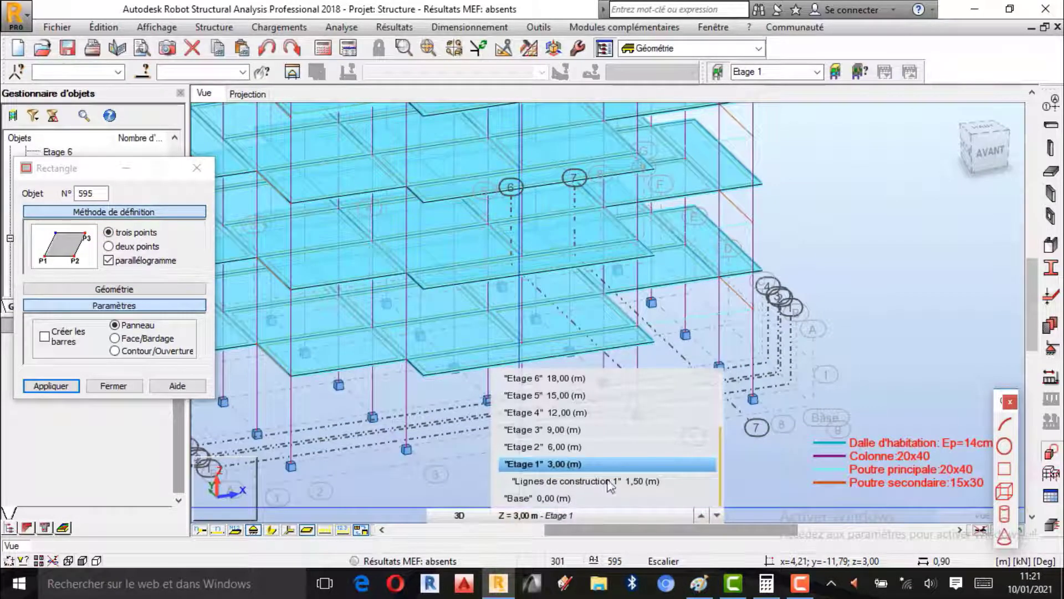
left_click(636, 485)
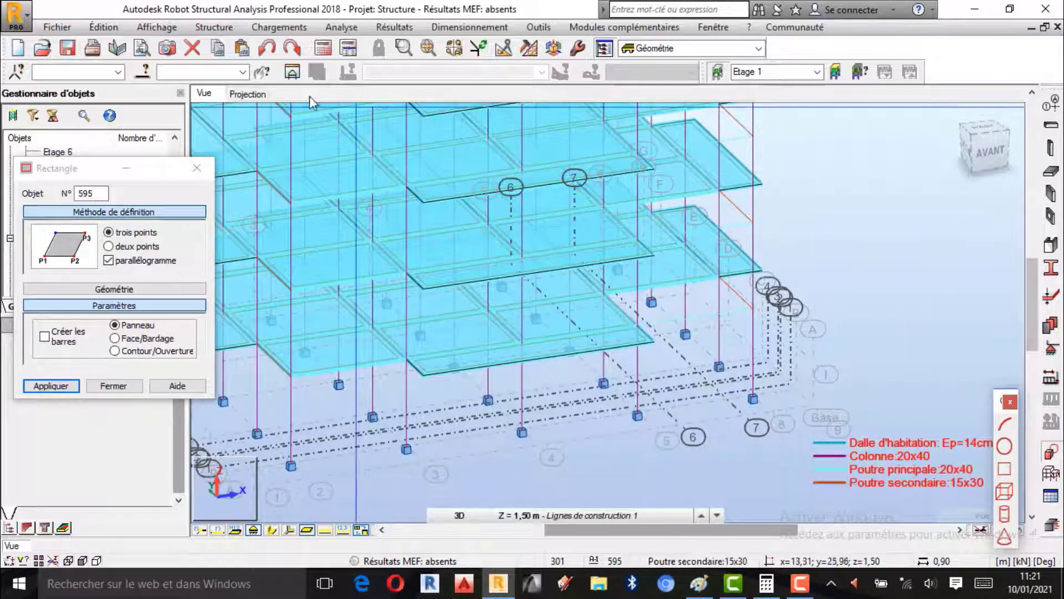
- Check the available levels in the plan projection, keeping Base, and examine the stair bay in the 3D view
left_click(237, 93)
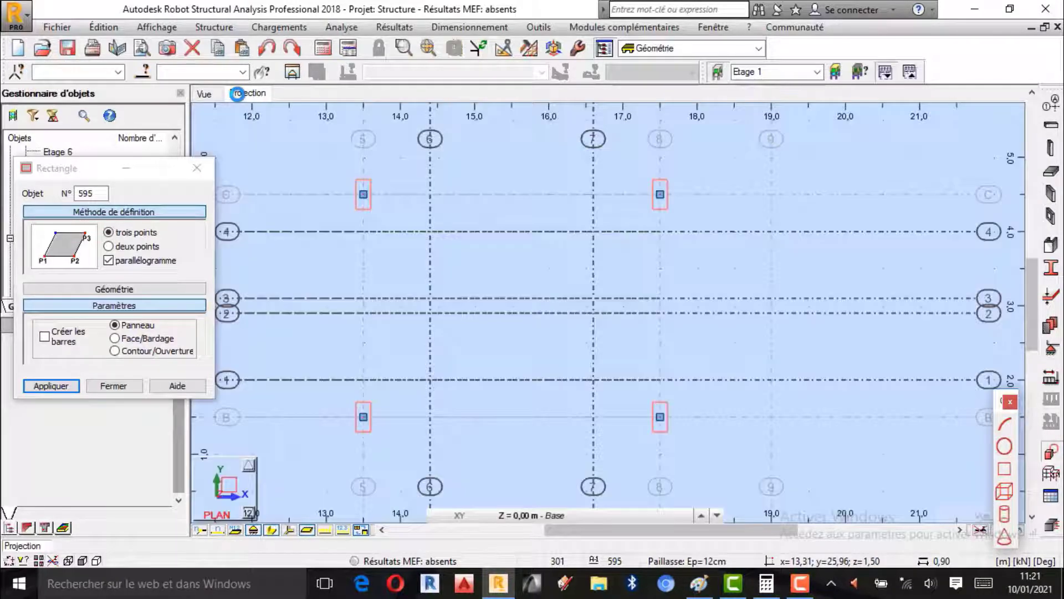
left_click(534, 515)
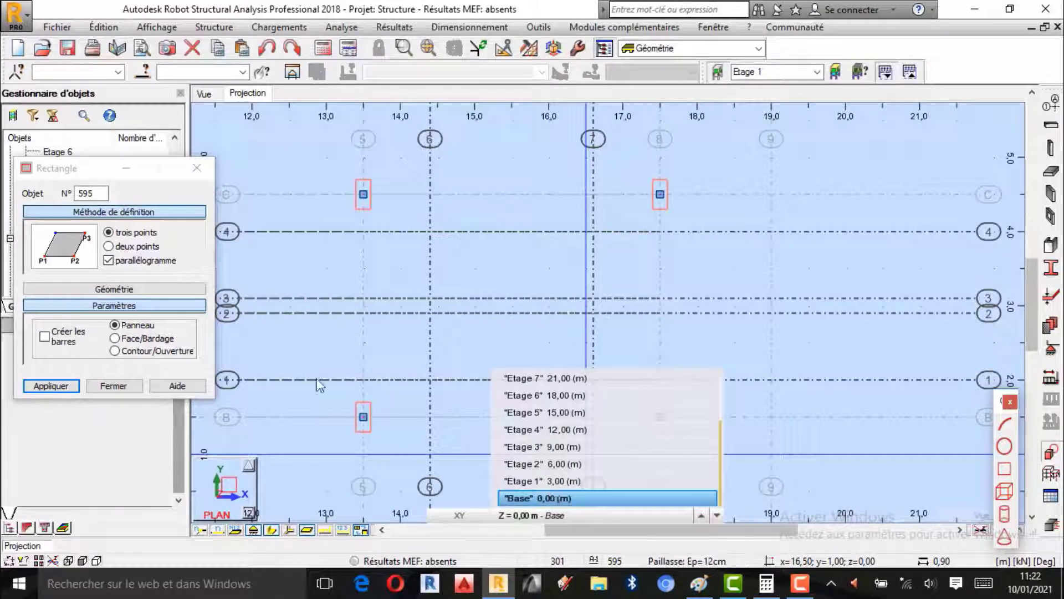
left_click(552, 497)
left_click(211, 95)
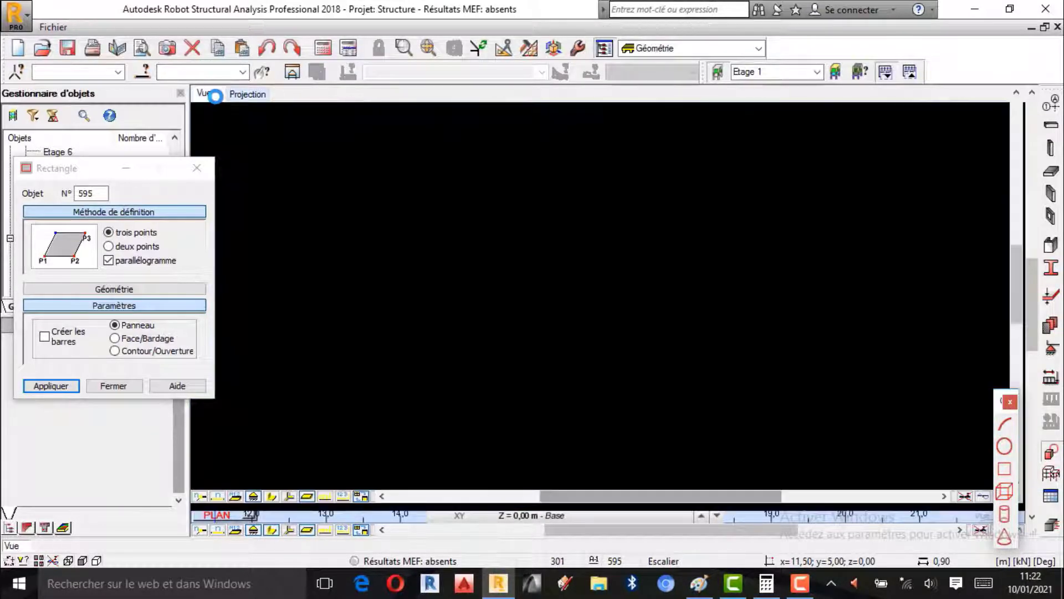
scroll(574, 371, "down", 1)
scroll(715, 399, "up", 2)
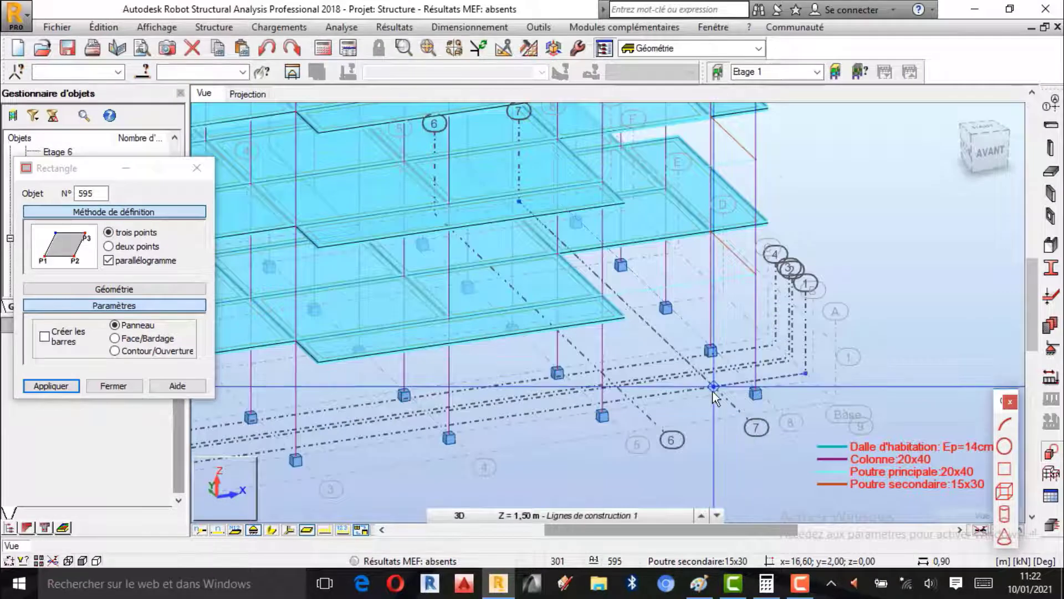
scroll(713, 391, "up", 2)
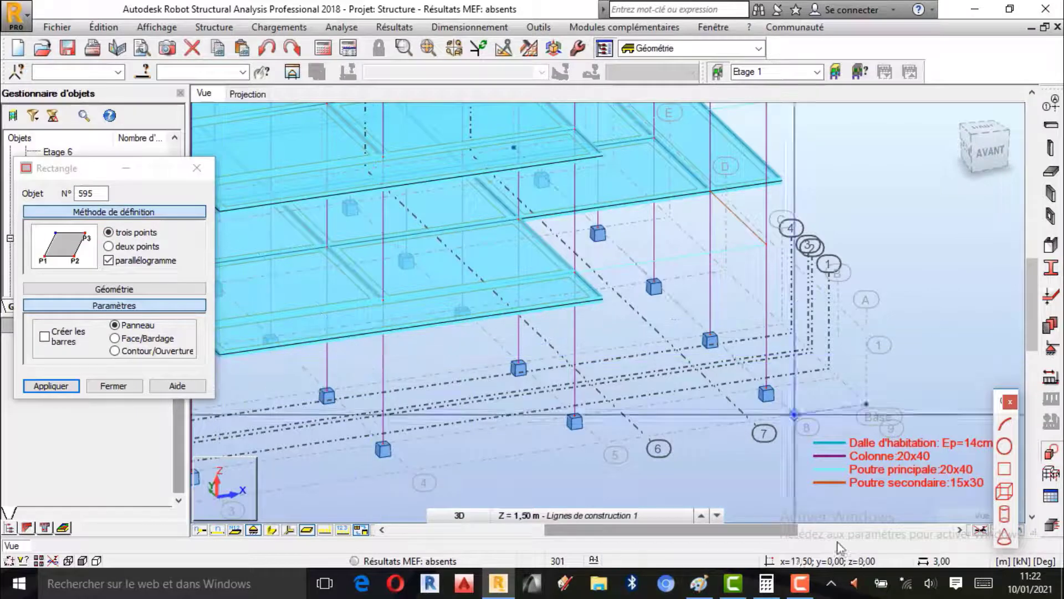
left_click(800, 583)
left_click(1005, 516)
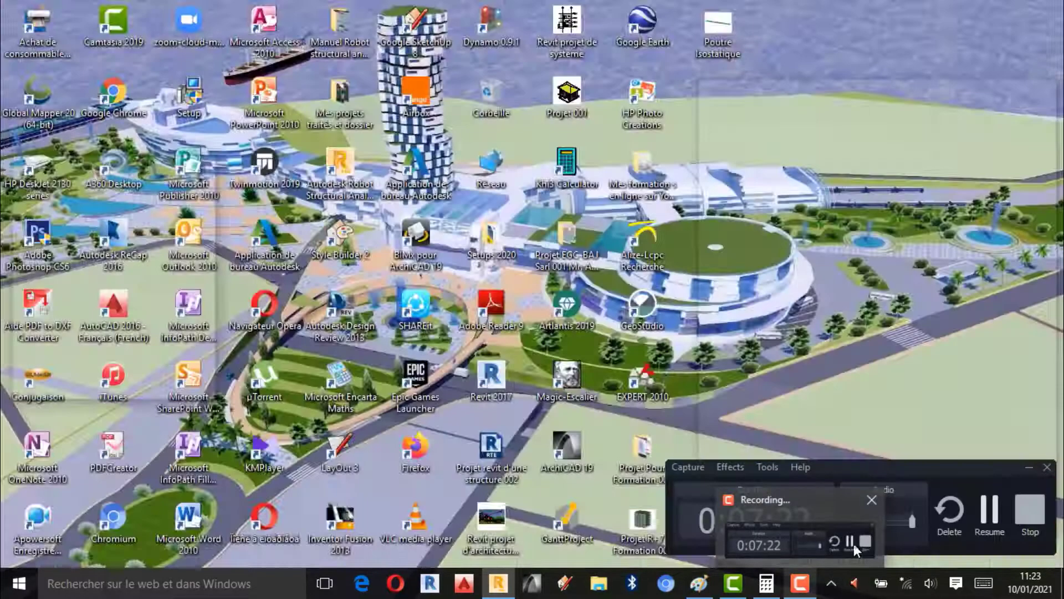
left_click(816, 534)
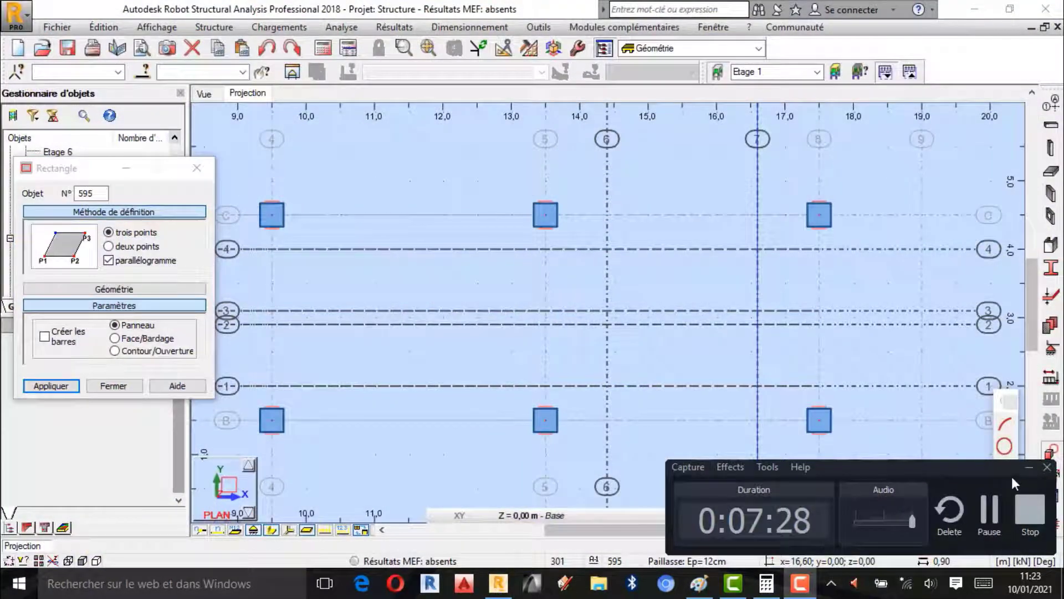
left_click(1028, 468)
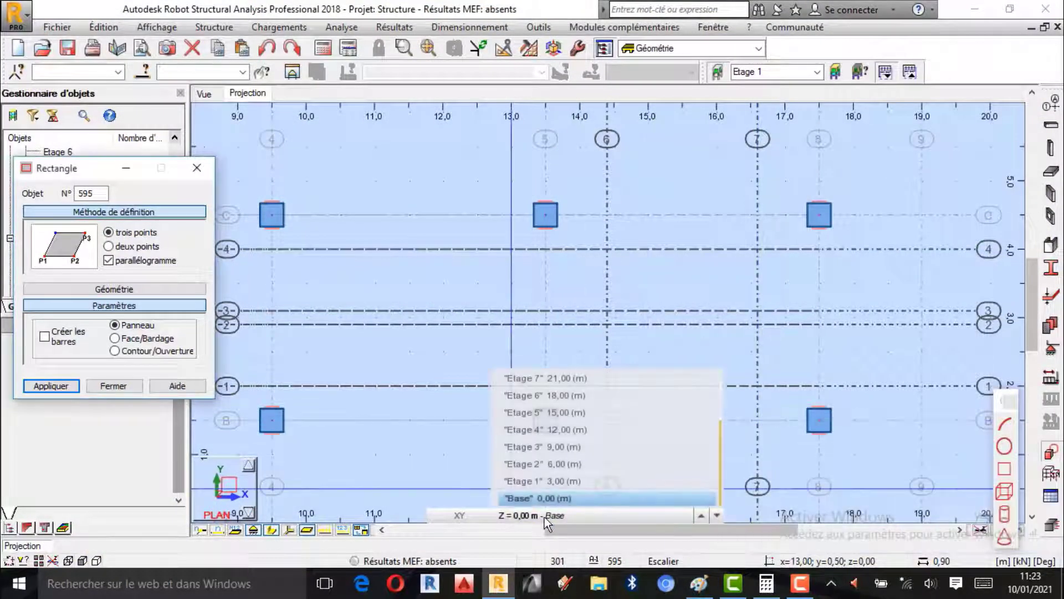
- Set the plan view's working level to Lignes de construction 1 at 1,50 m
left_click(703, 516)
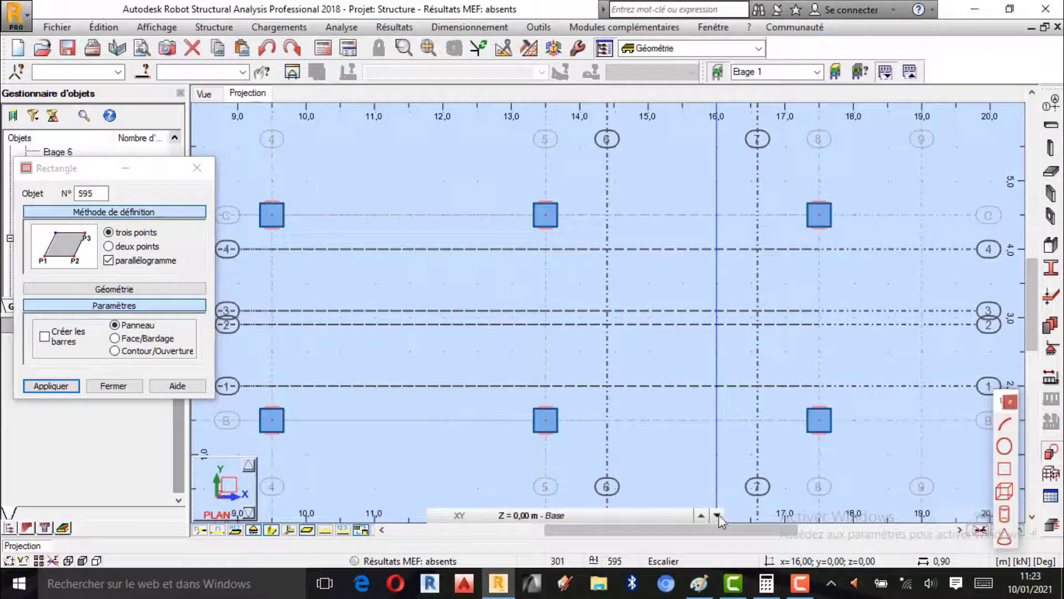
left_click(716, 515)
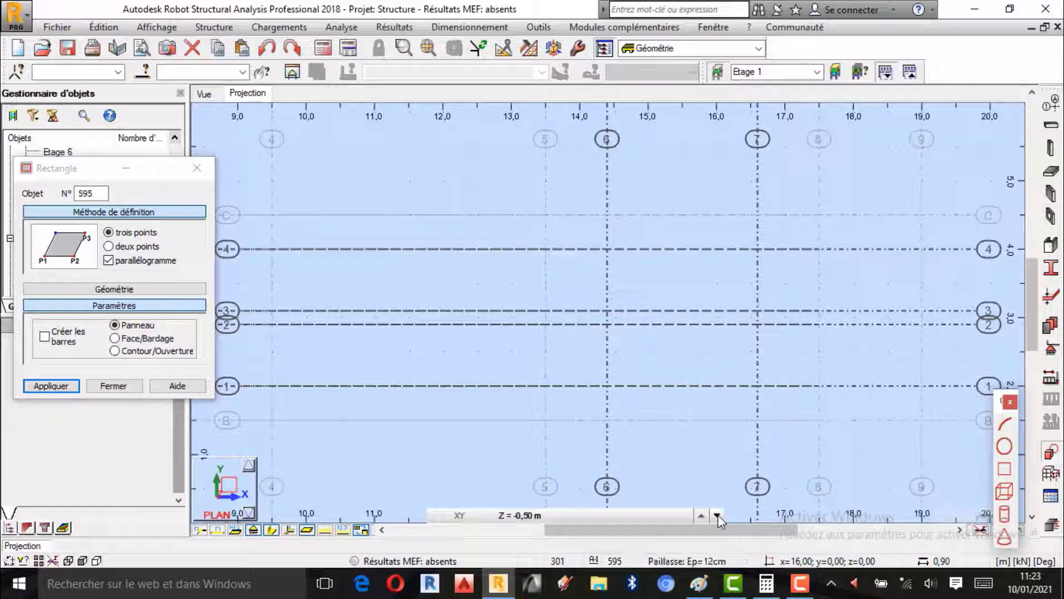
left_click(717, 515)
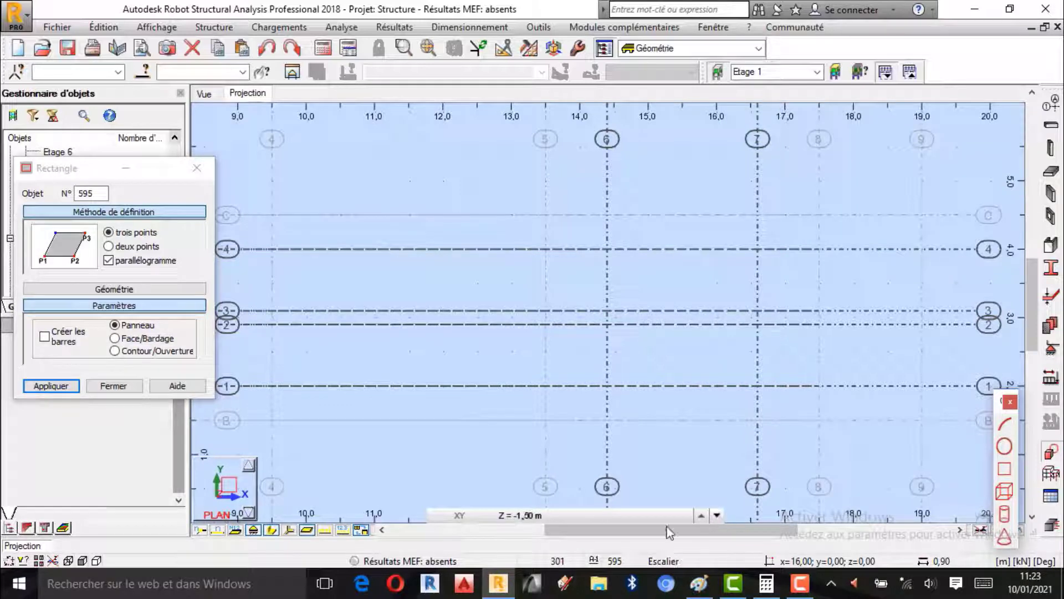
left_click(521, 521)
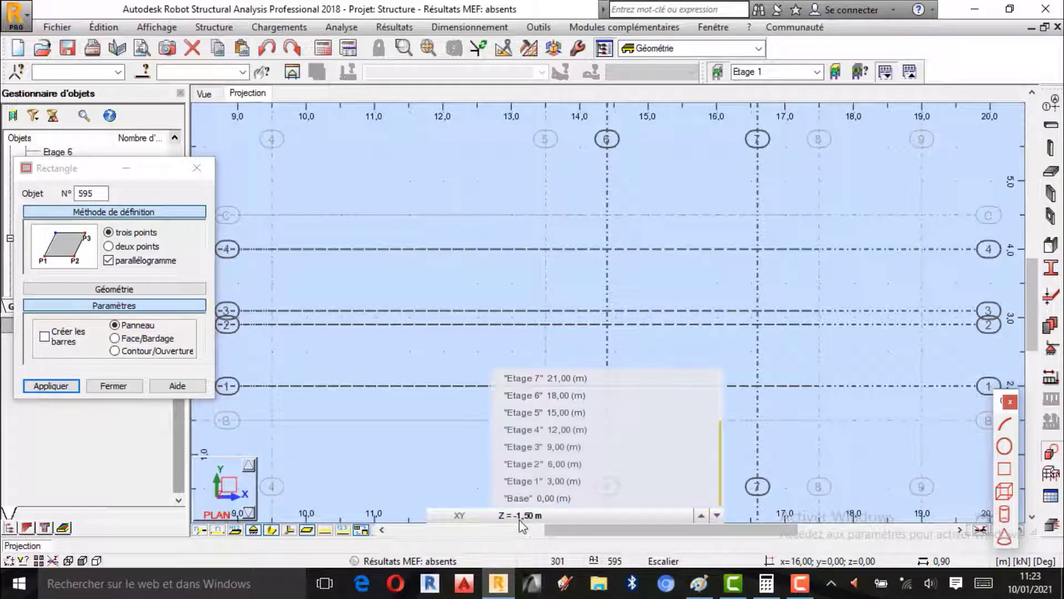
left_click(701, 516)
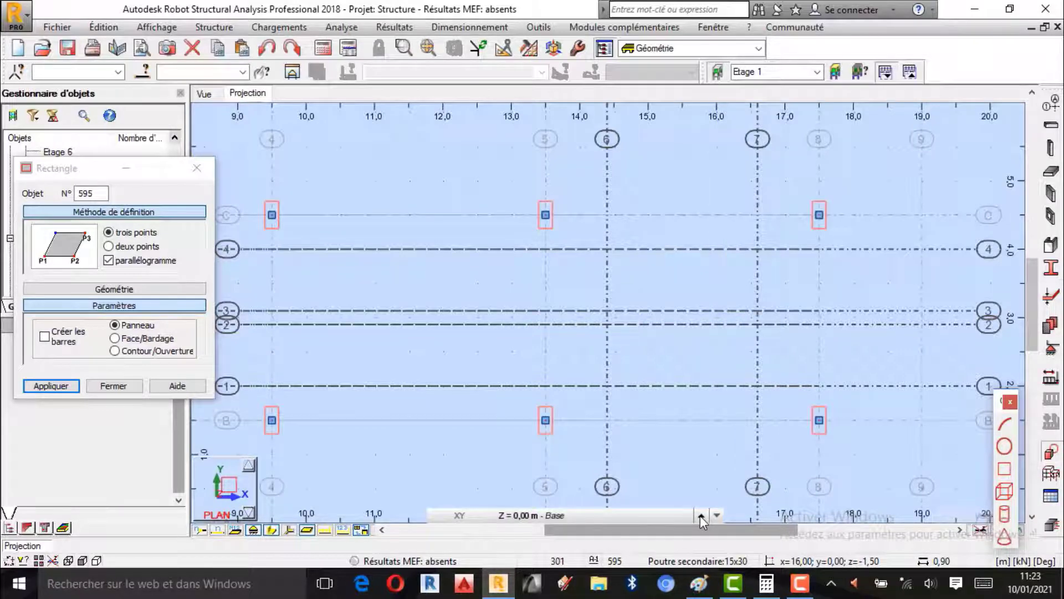
left_click(701, 516)
left_click(701, 516)
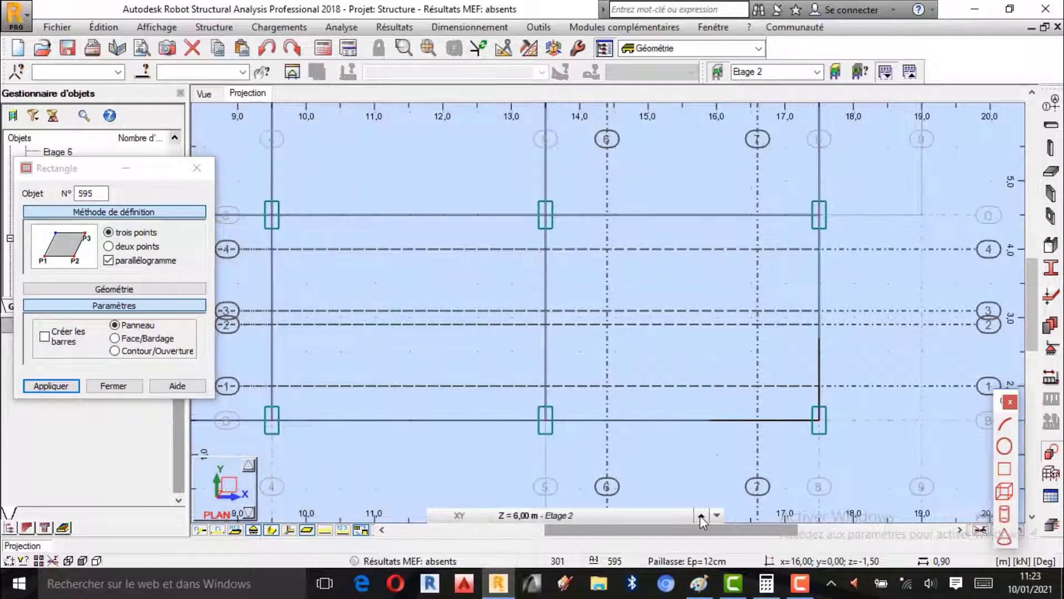
left_click(700, 516)
left_click(717, 515)
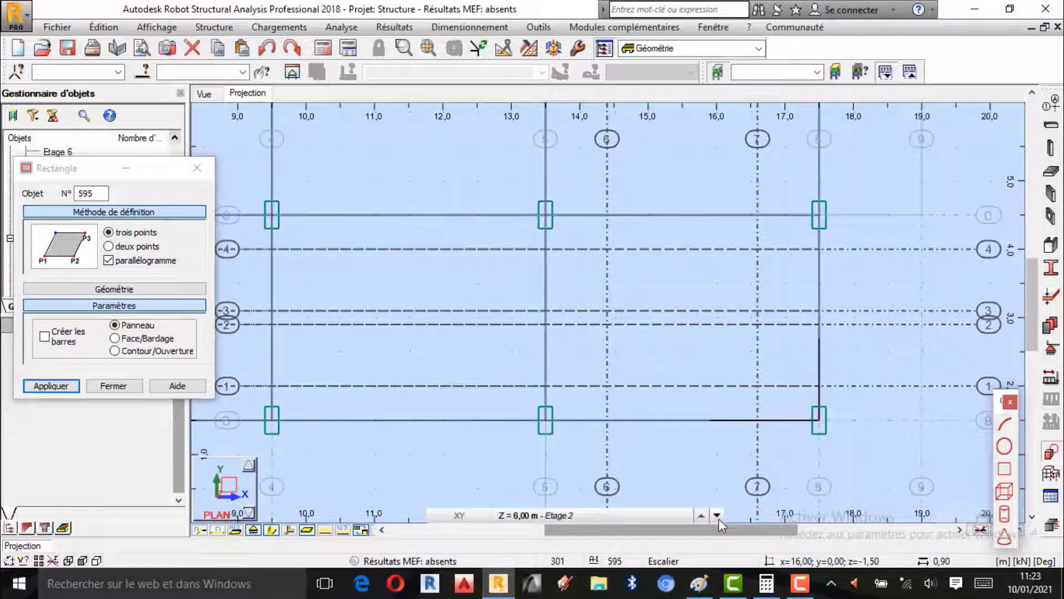
left_click(717, 516)
left_click(717, 516)
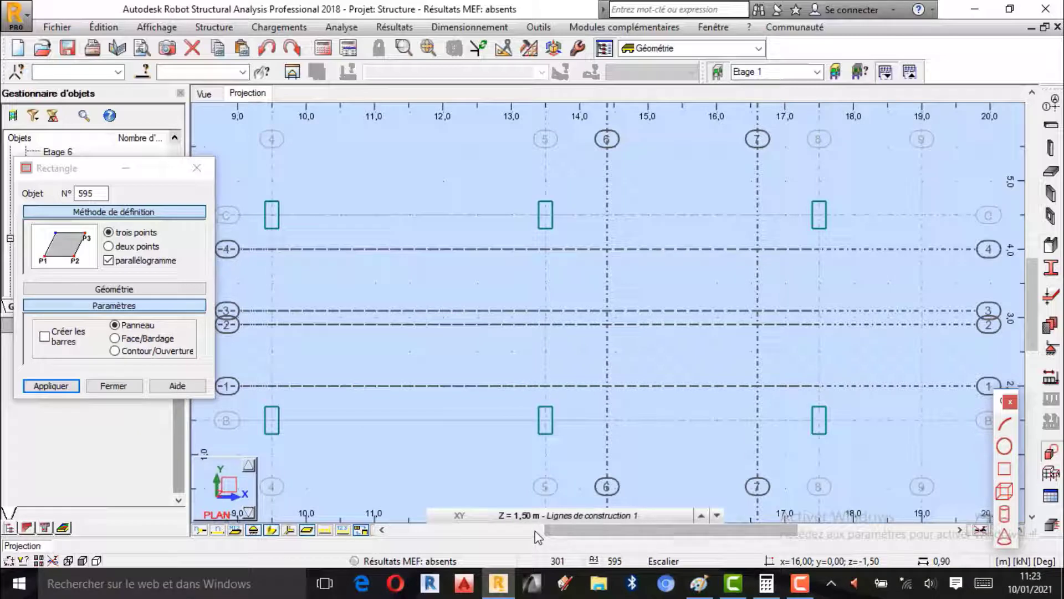
left_click(544, 518)
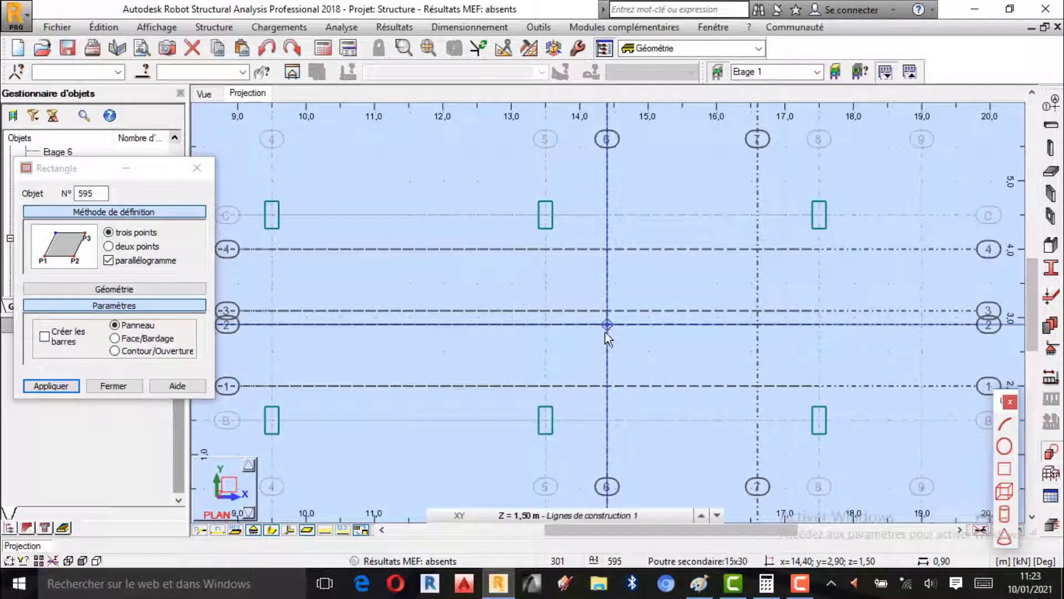
left_click(611, 388)
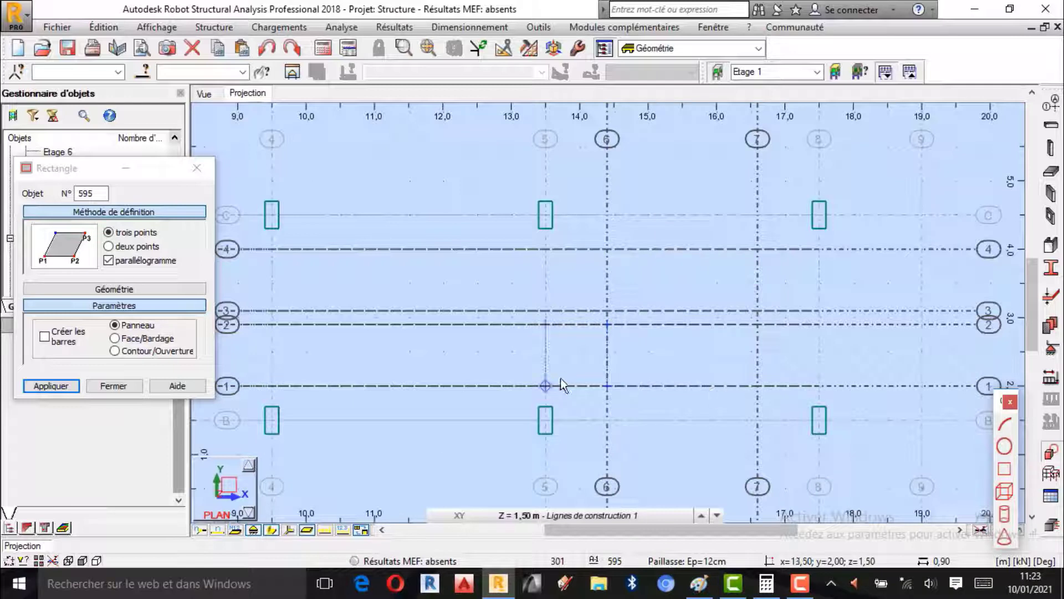
left_click(554, 517)
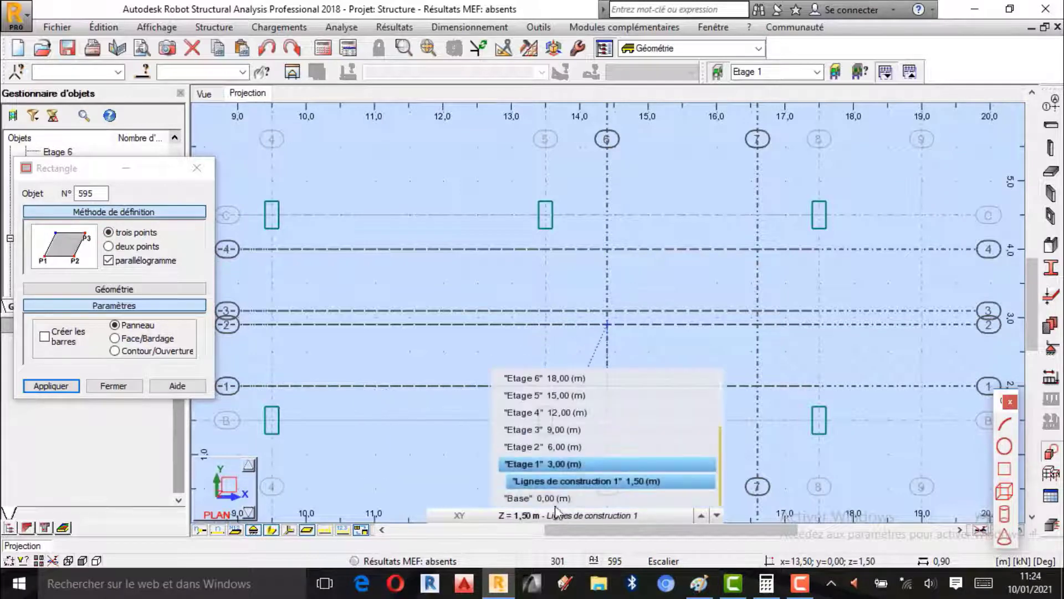
left_click(555, 500)
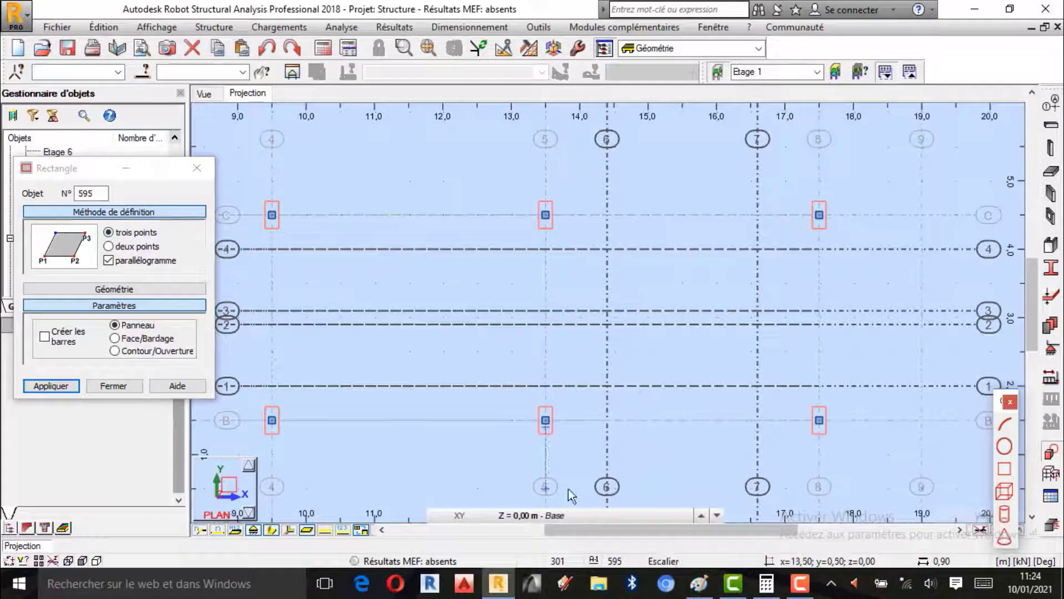
left_click(199, 168)
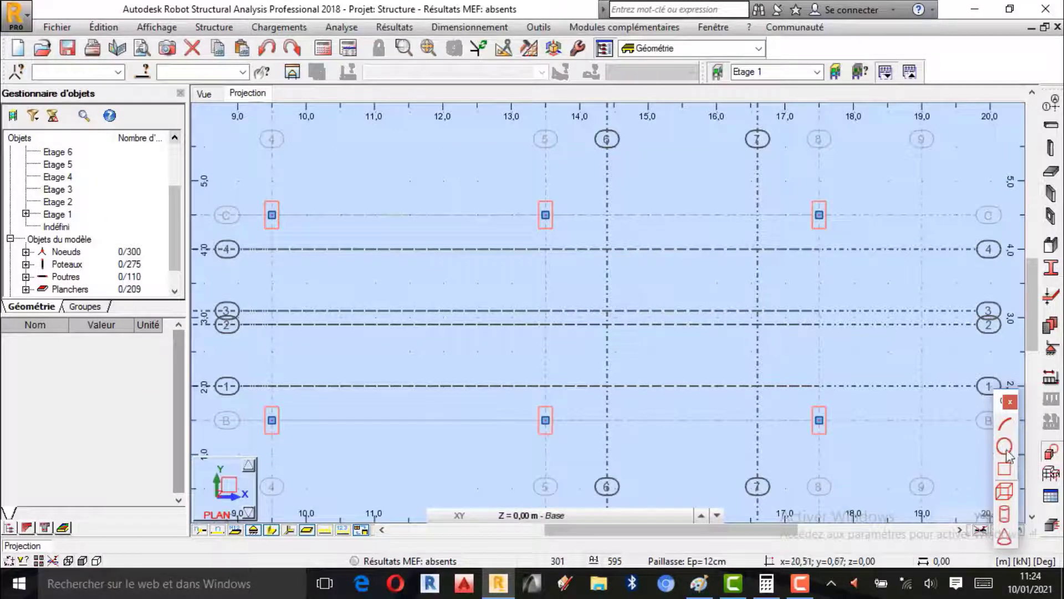
- Draw the first flight as a three-point parallelogram panel from (16,60; 2,00) and (16,60; 2,90) on Base to (14,40; 2,90) at 1,50 m
left_click(1005, 468)
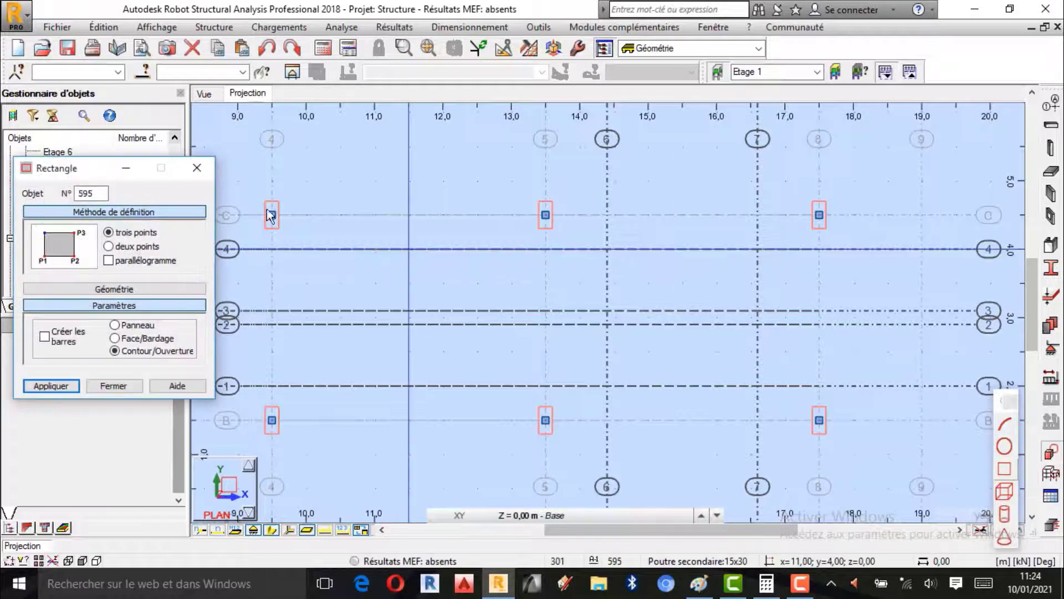
left_click(109, 261)
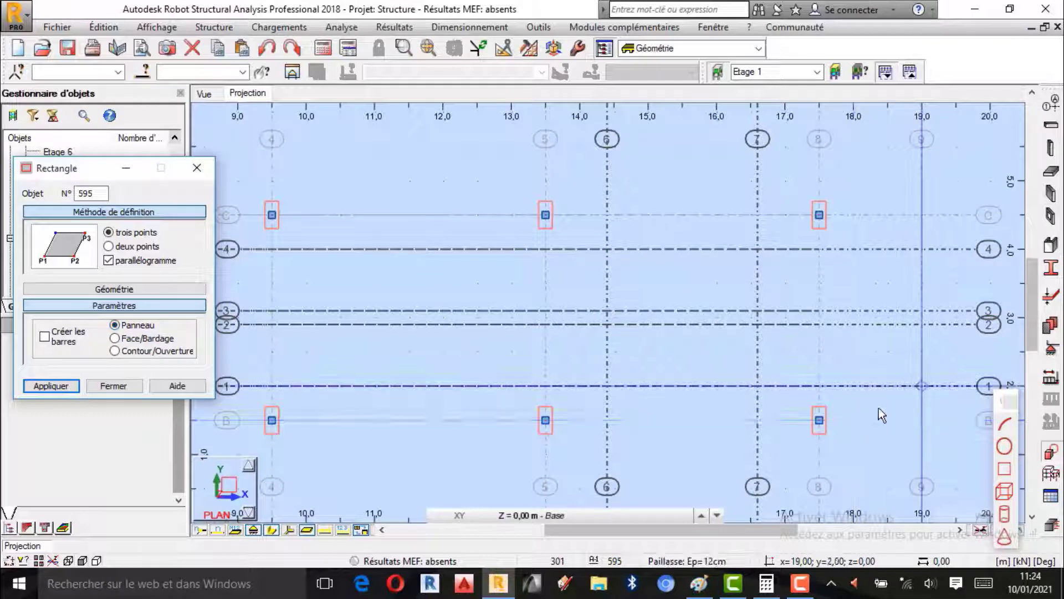
left_click(758, 386)
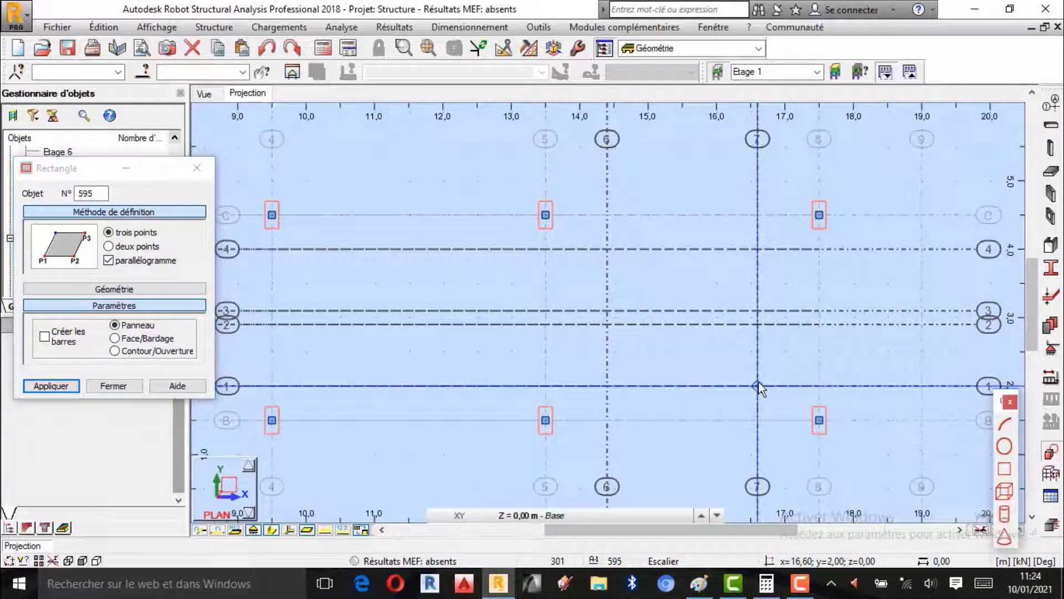
left_click(762, 331)
left_click(685, 512)
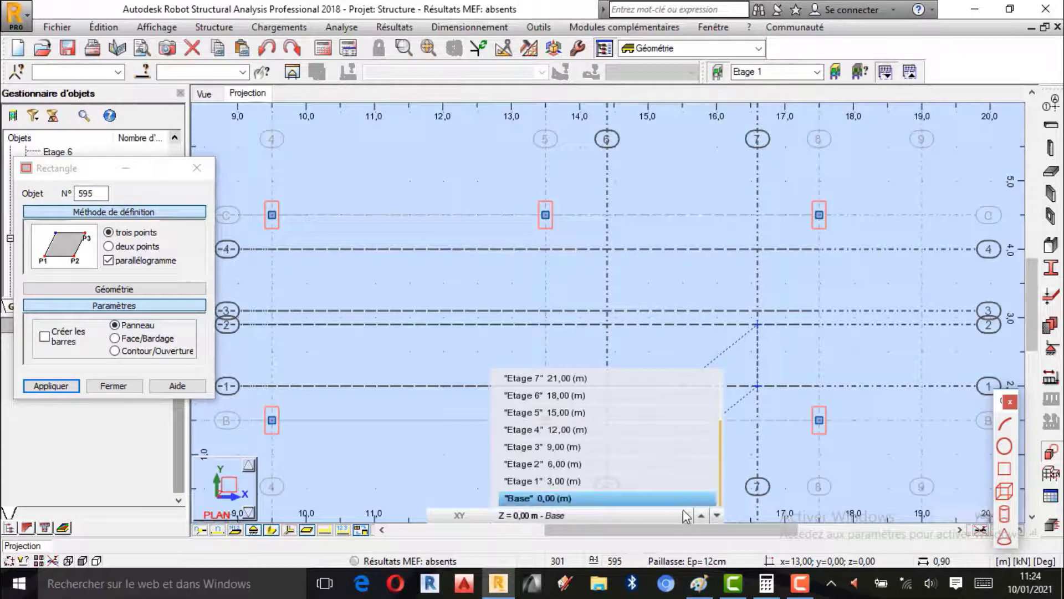
left_click(701, 514)
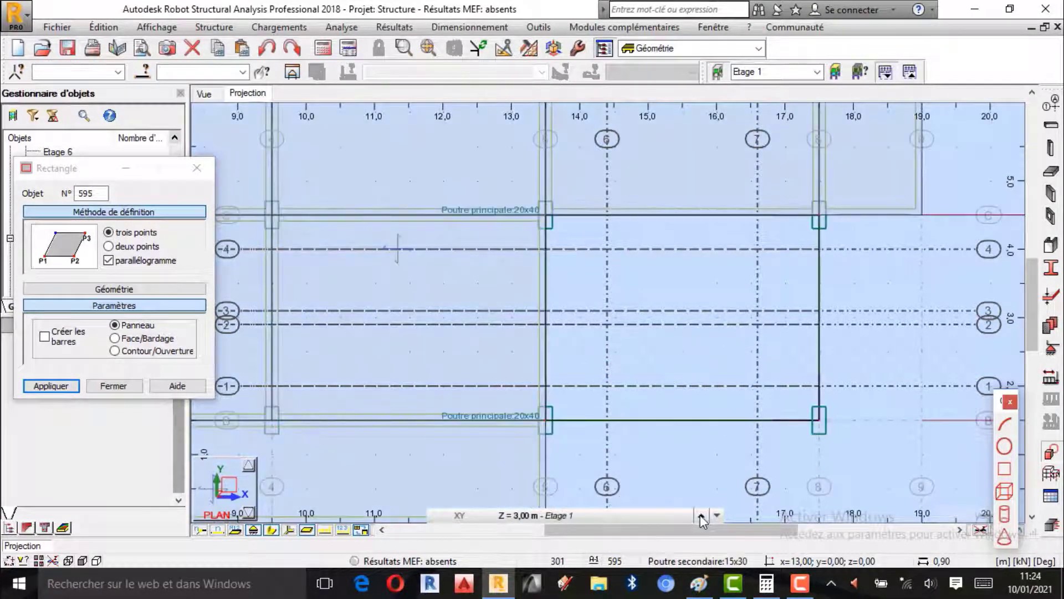
left_click(717, 515)
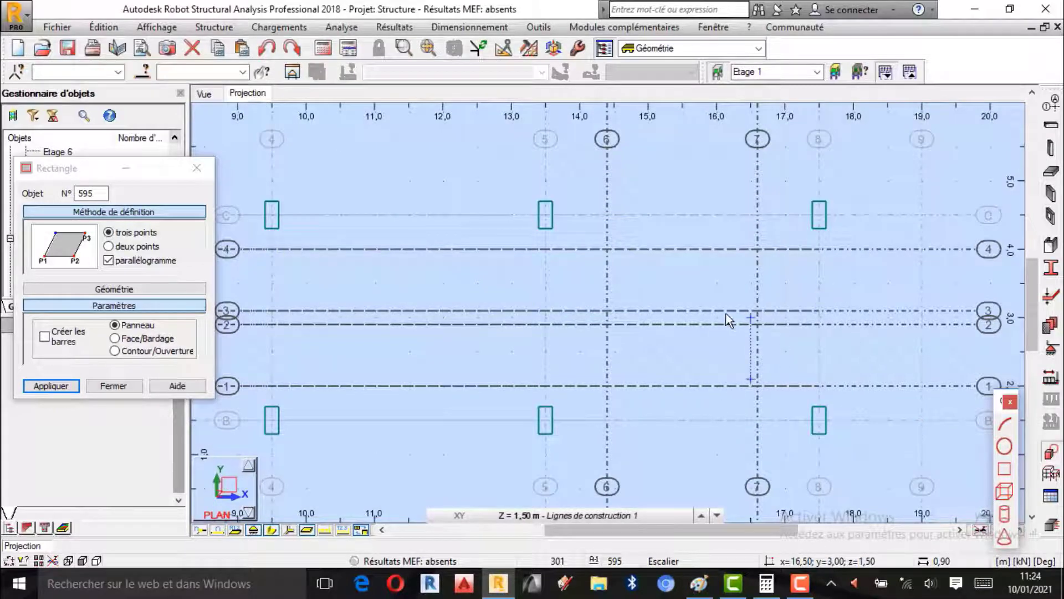
left_click(608, 325)
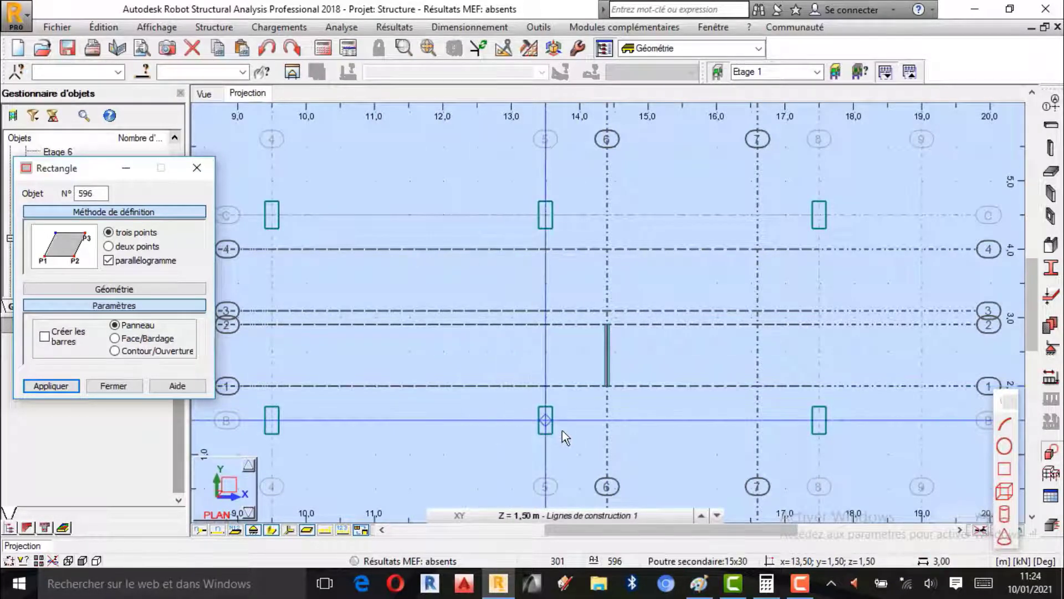
- Draw the intermediate landing as a two-point rectangular panel at 1,50 m, from (14,40; 1,50) to (13,50; 4,50)
left_click(109, 247)
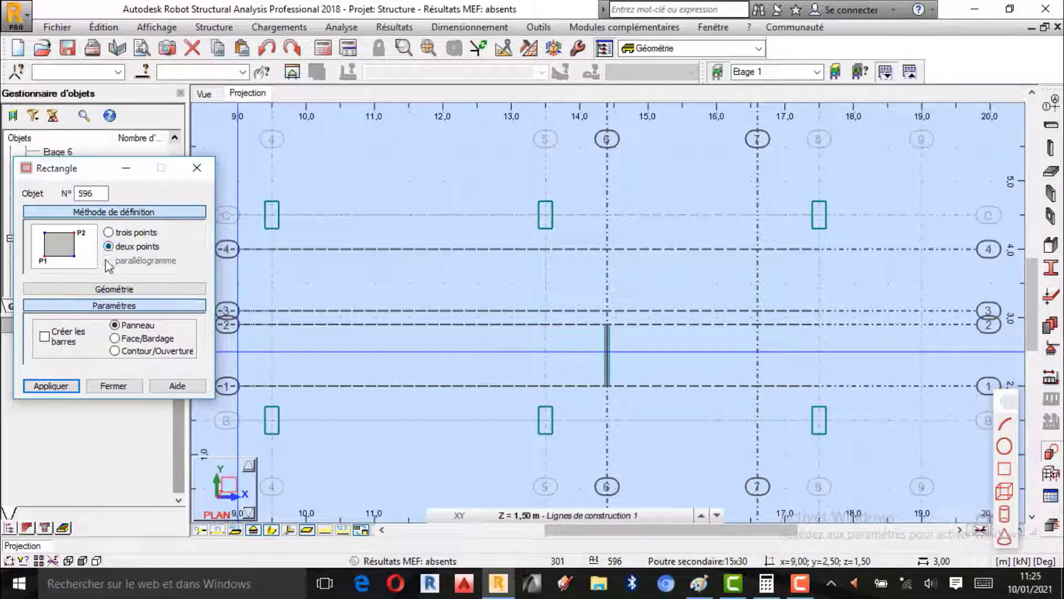
left_click(109, 232)
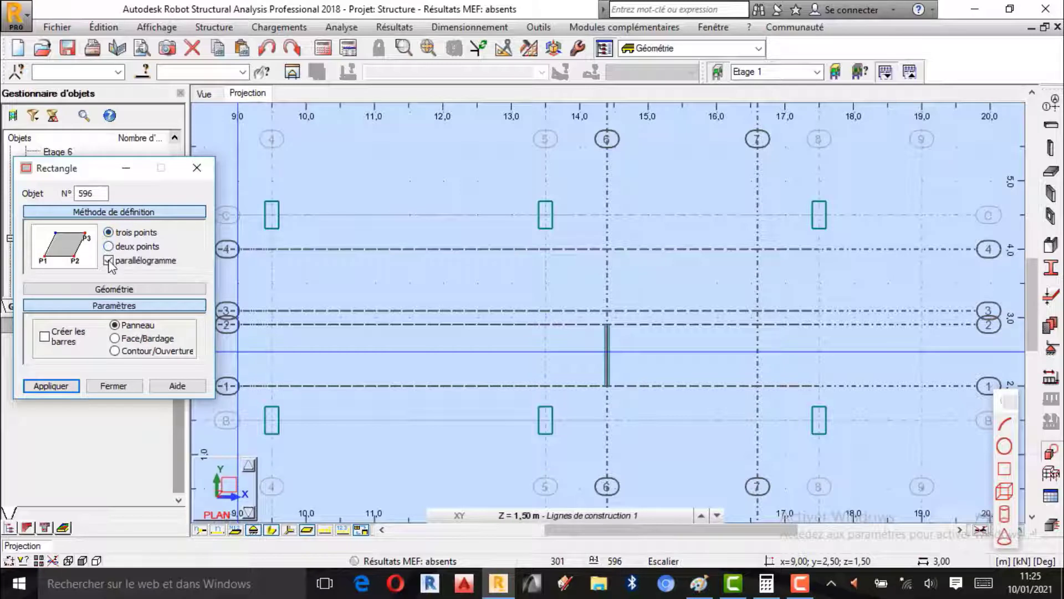
left_click(109, 246)
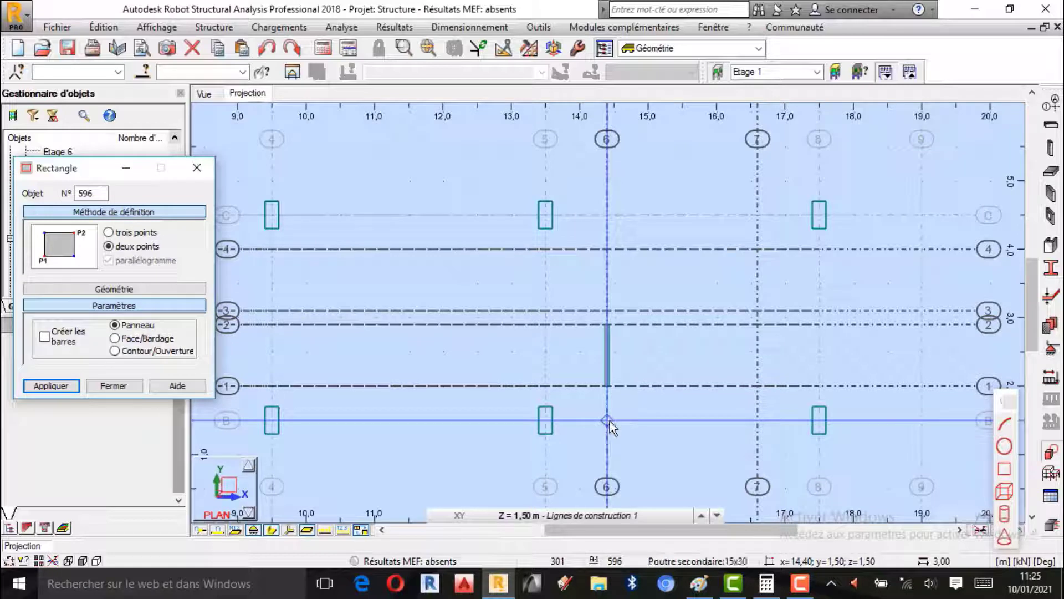
left_click(609, 420)
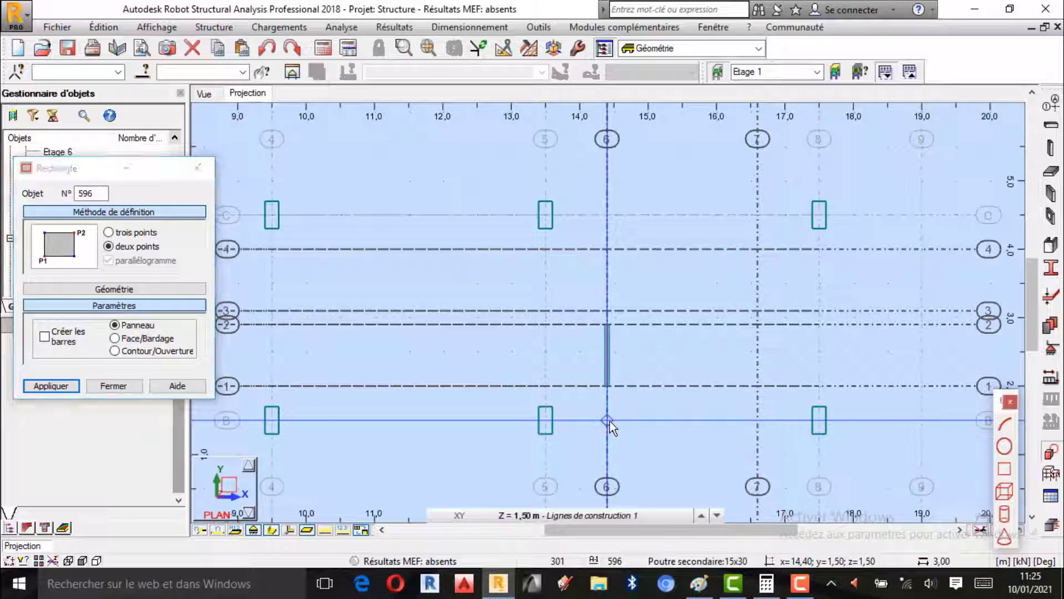
left_click(545, 215)
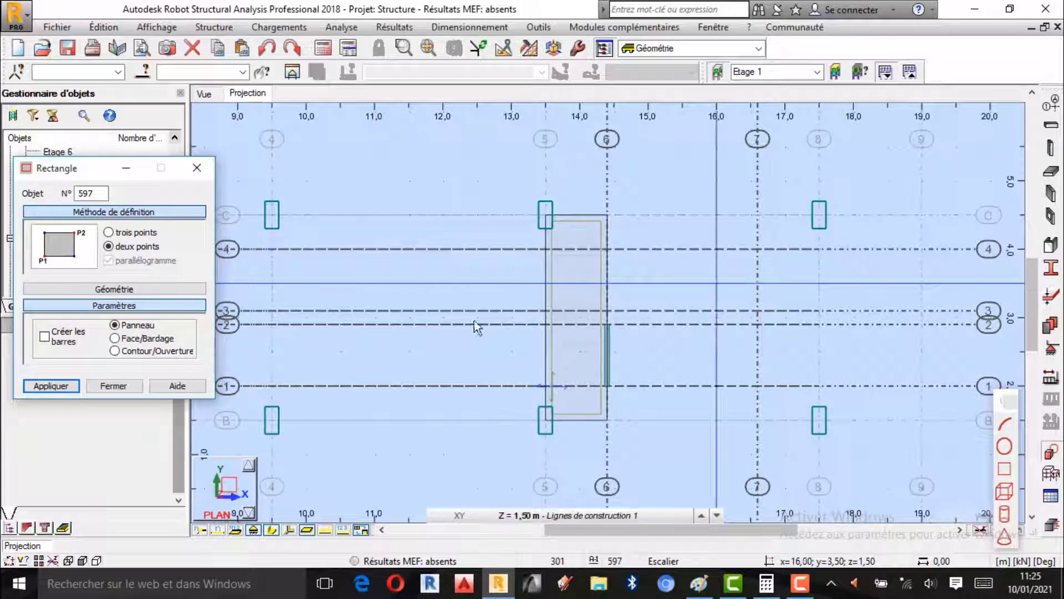
- Draw the second flight as a three-point parallelogram panel from (14,40; 3,10) and (14,40; 4,00) at 1,50 m to (16,60; 4,00) on Etage 1
left_click(109, 232)
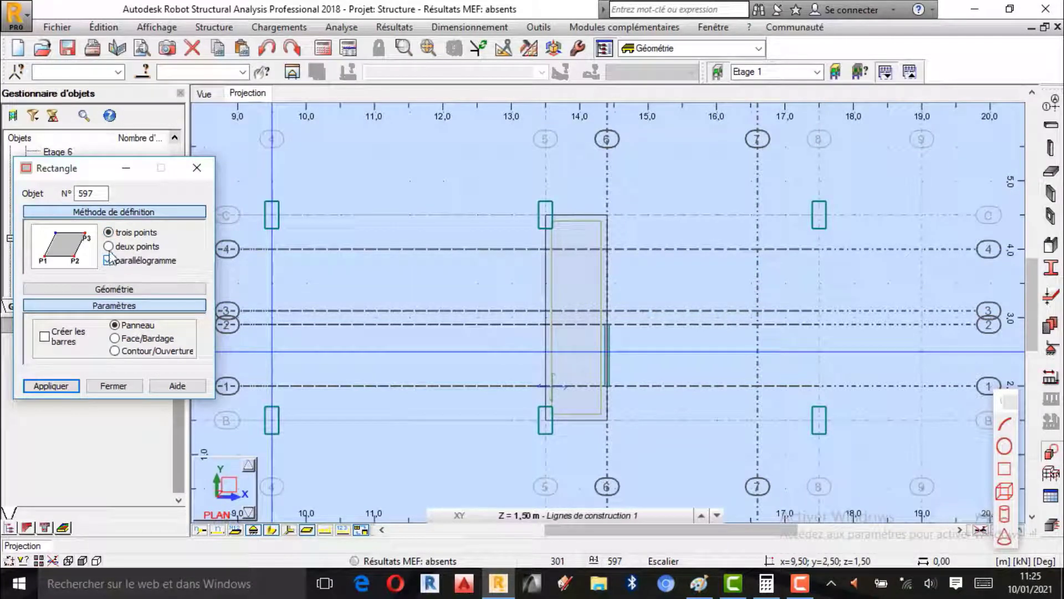
left_click(109, 246)
left_click(109, 232)
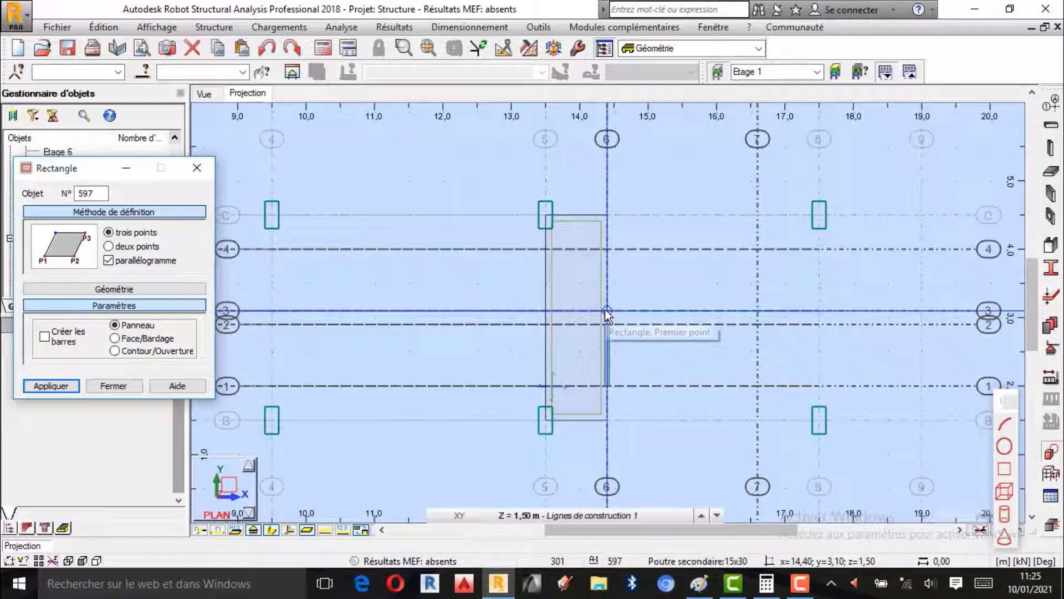
left_click(608, 312)
left_click(608, 250)
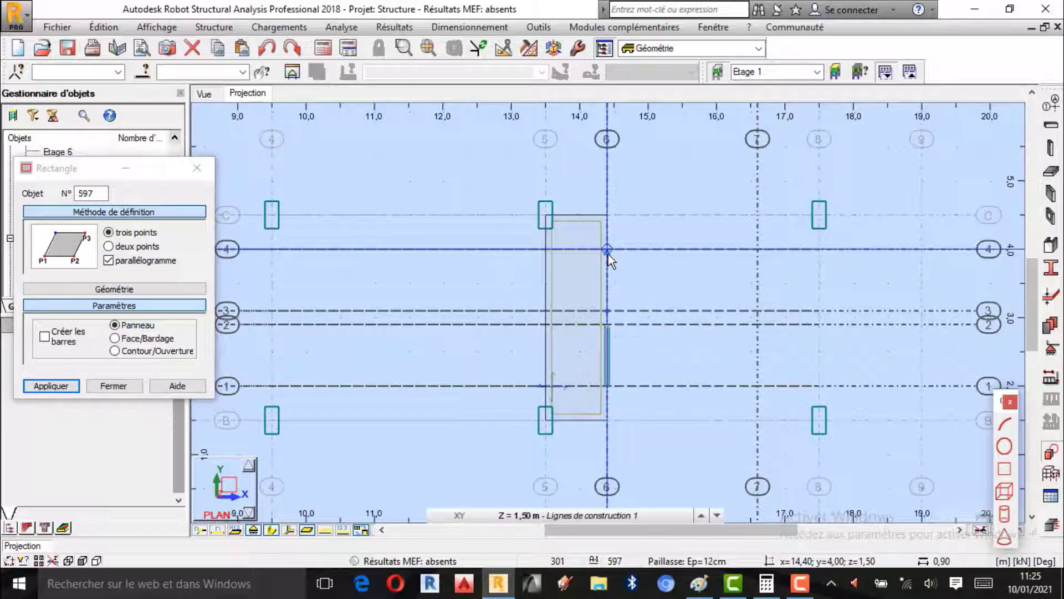
left_click(532, 515)
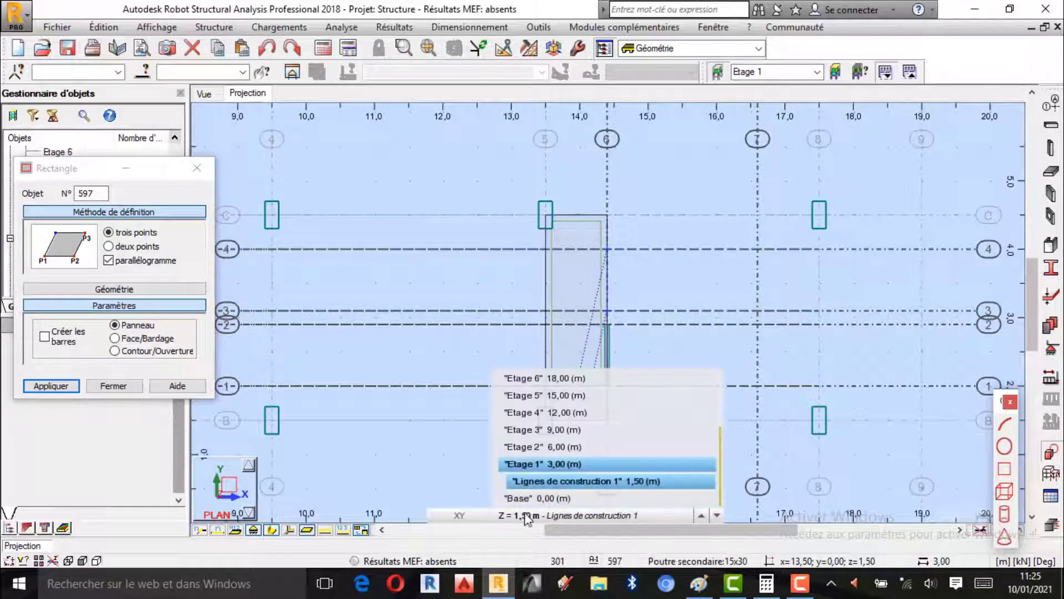
left_click(701, 515)
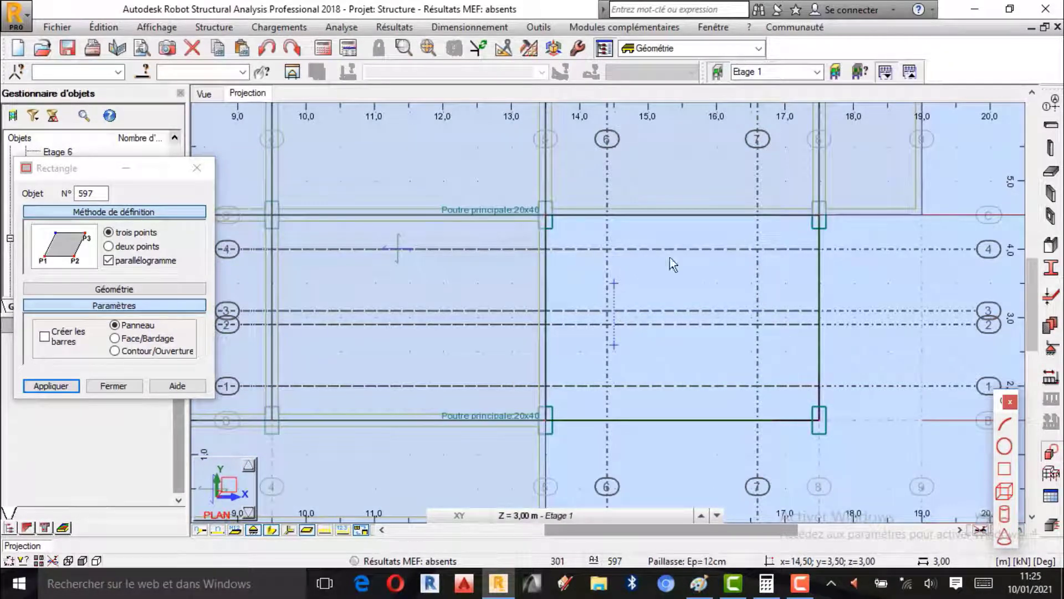
left_click(758, 250)
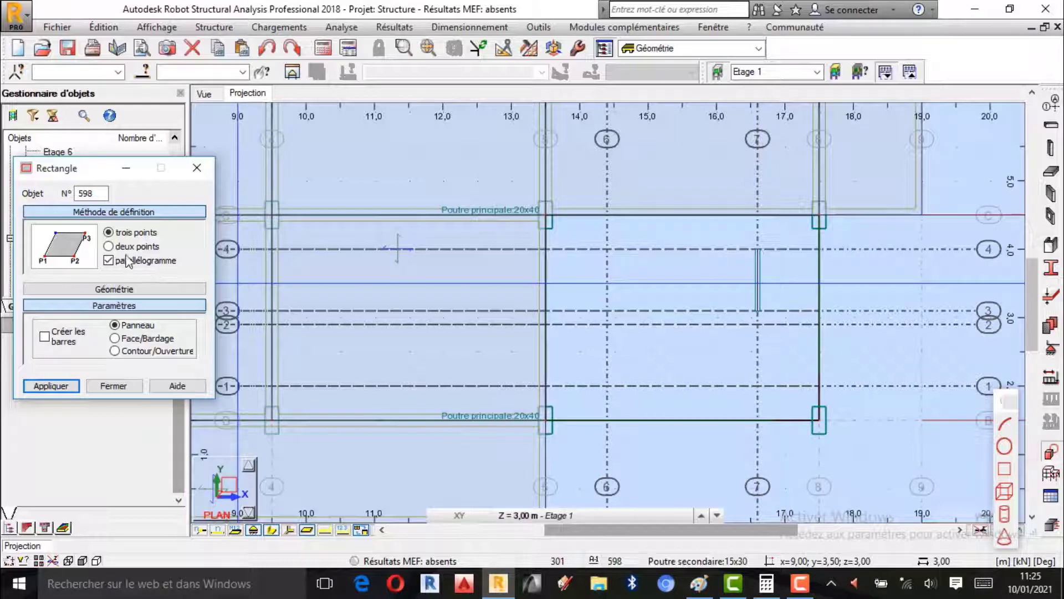
- Draw the arrival landing as a two-point rectangular panel on Etage 1 at 3,00 m, between (16,60; 4,50) and (17,50; 1,50)
left_click(110, 246)
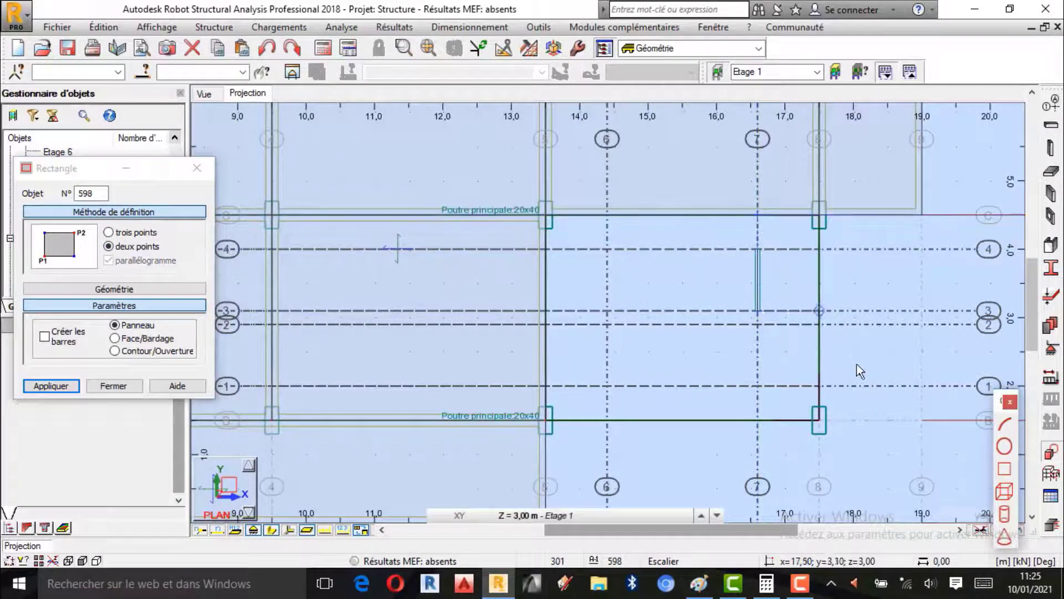
scroll(770, 319, "down", 2)
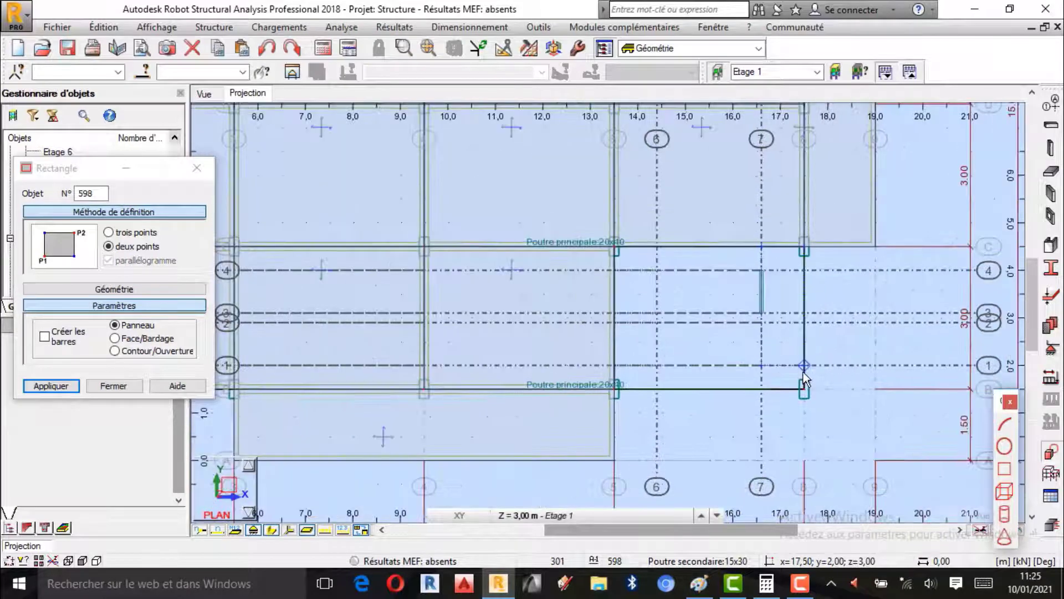
scroll(803, 381, "up", 2)
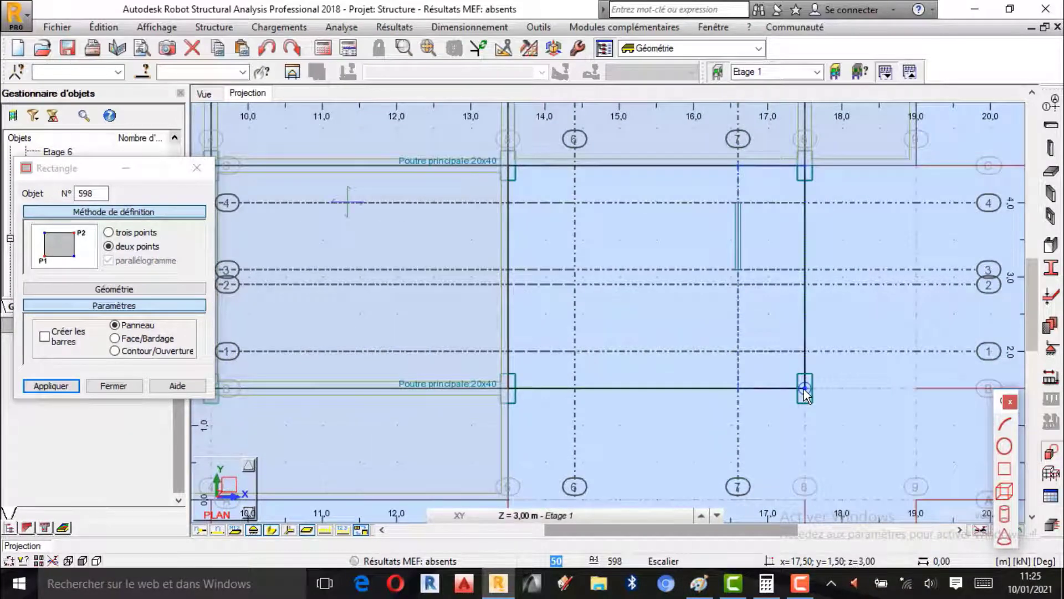
left_click(803, 389)
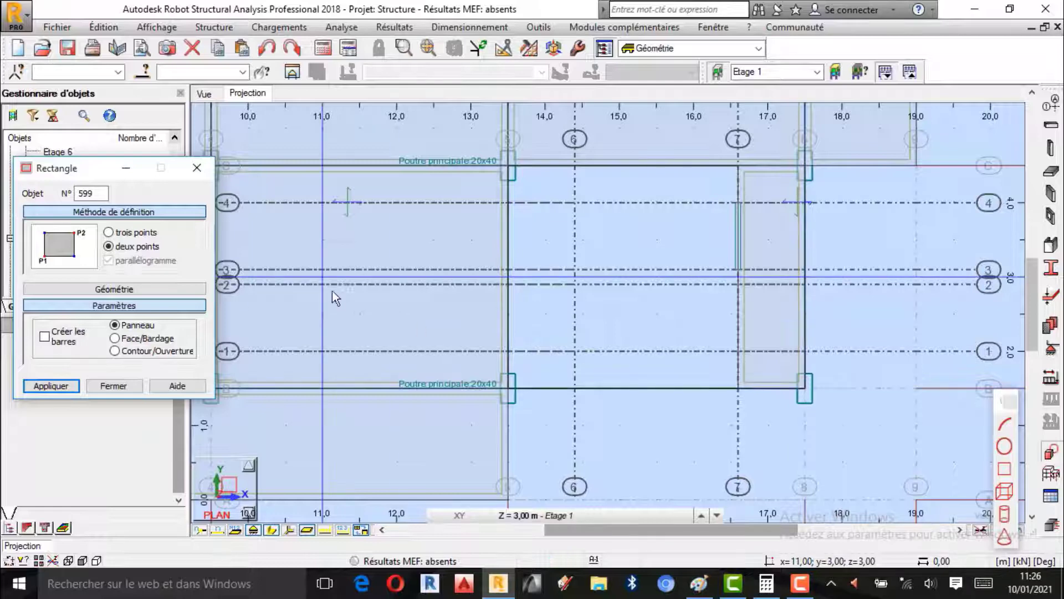
- Examine the completed staircase in the 3D model from several angles, checking both flights, the intermediate landing and the arrival landing
left_click(197, 167)
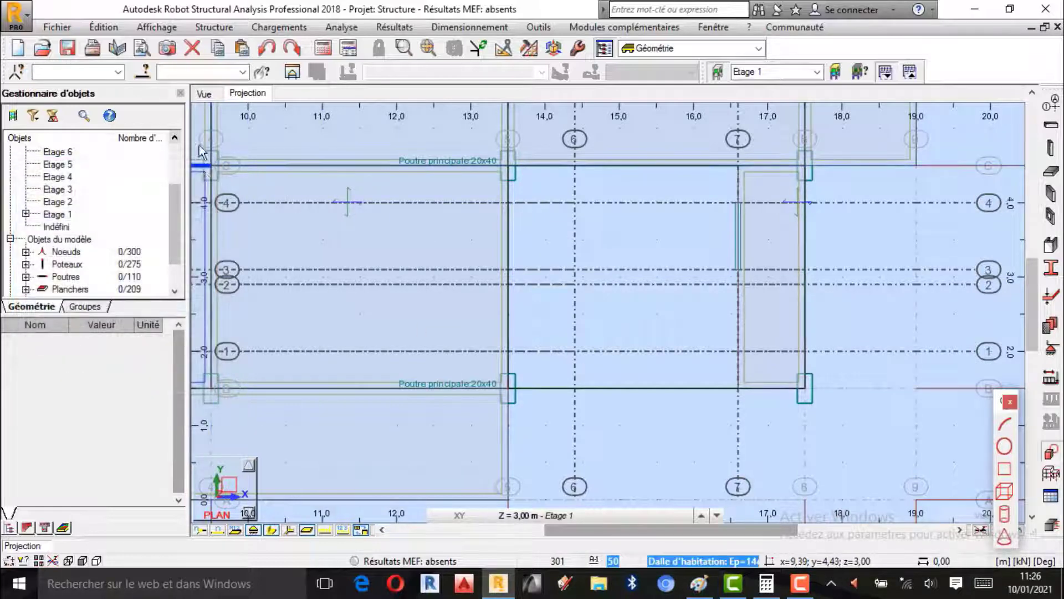
left_click(215, 96)
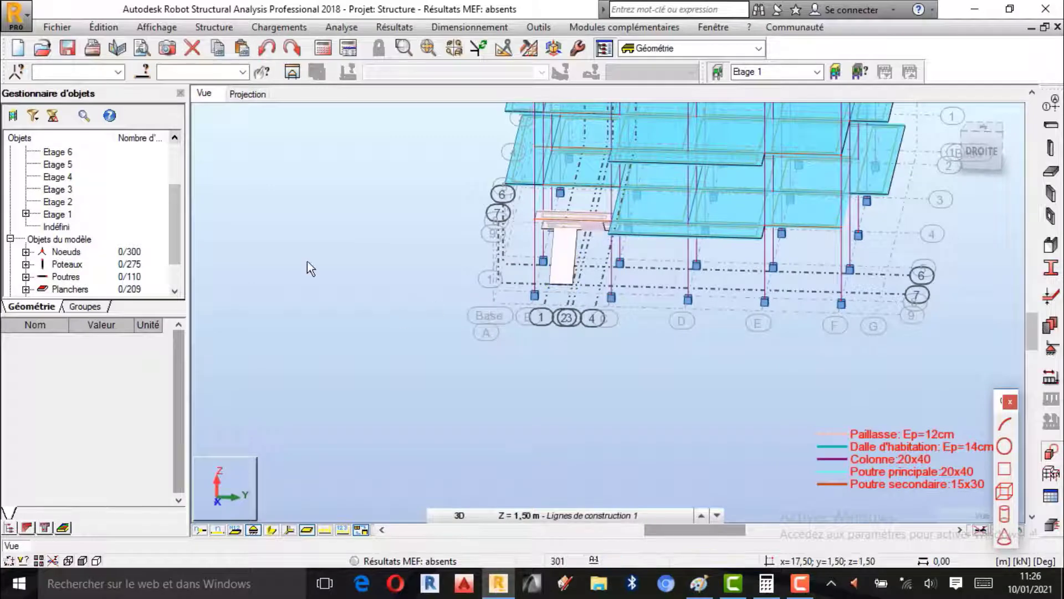
right_click(307, 262)
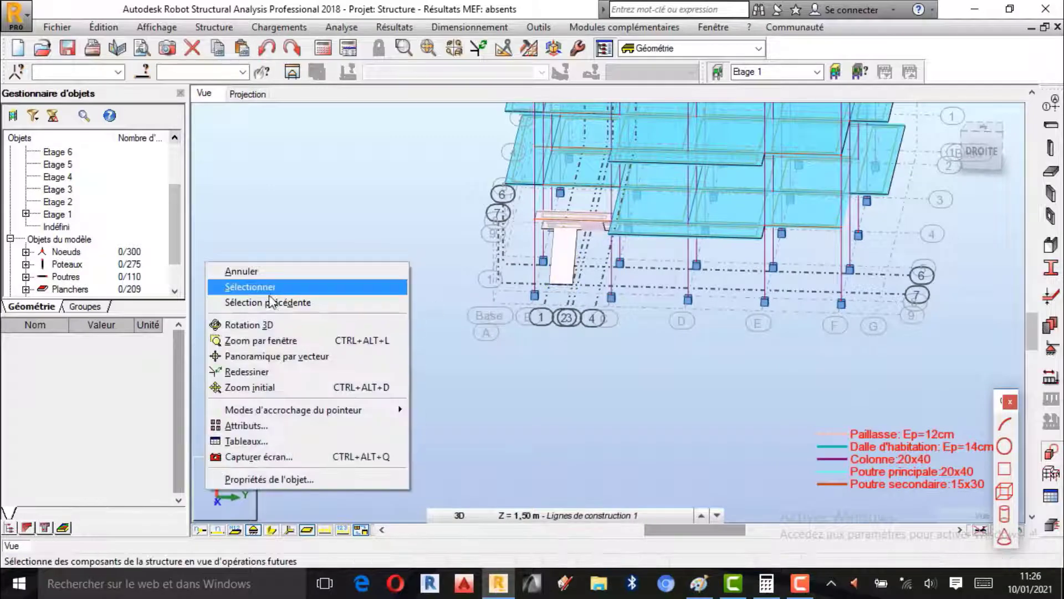
left_click(388, 324)
left_click_drag(421, 316, 681, 451)
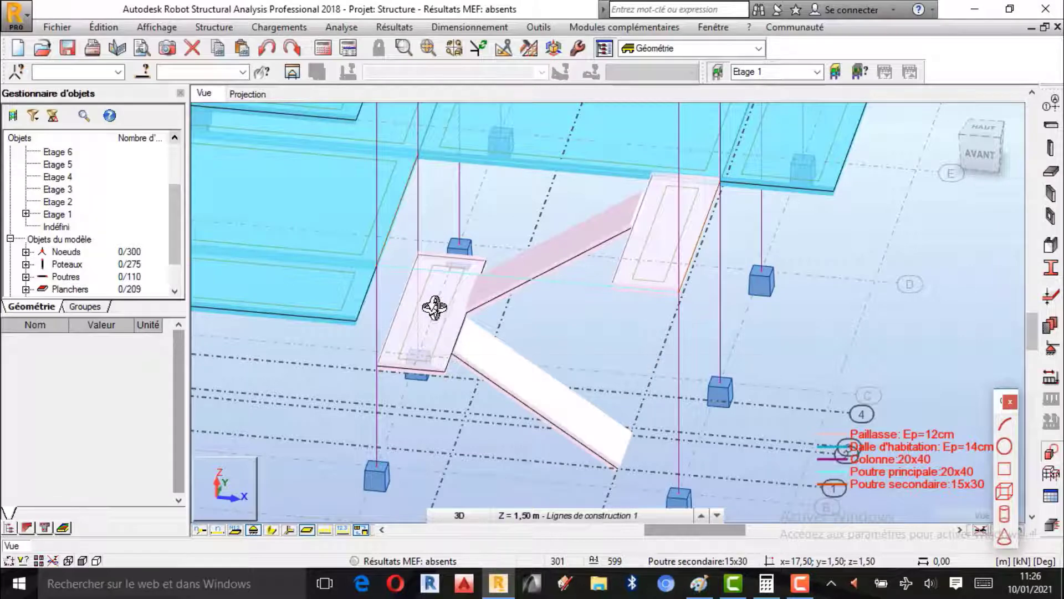
left_click_drag(434, 299, 594, 377)
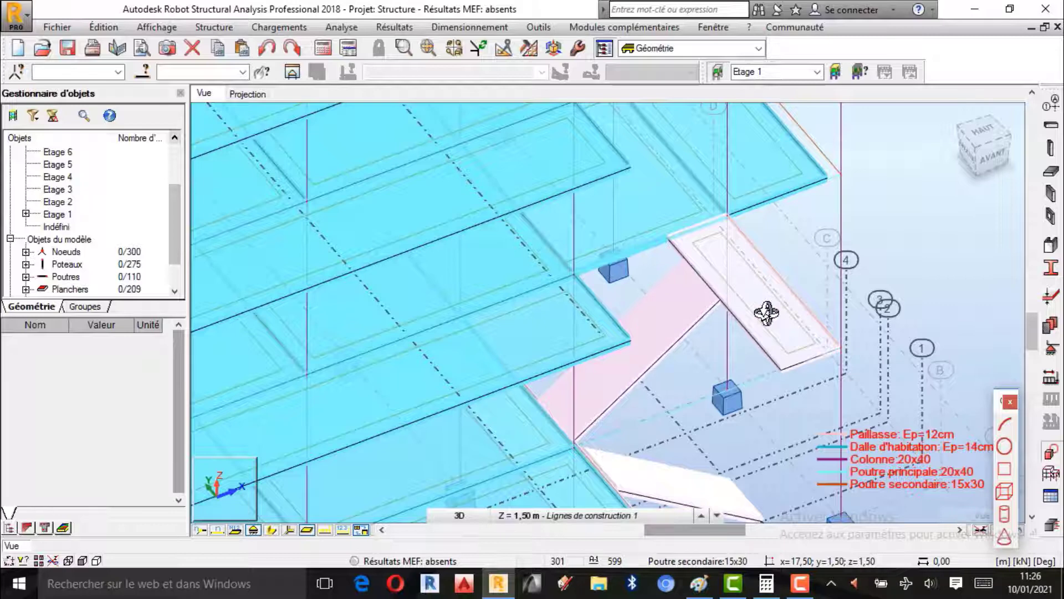
scroll(624, 266, "down", 4)
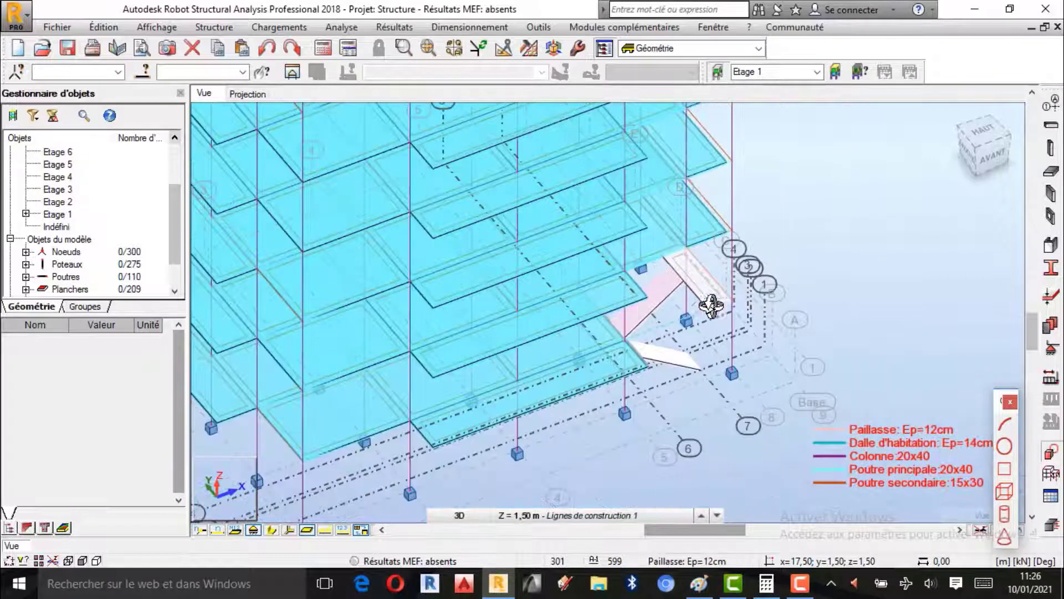
left_click_drag(711, 306, 658, 309)
scroll(643, 350, "up", 3)
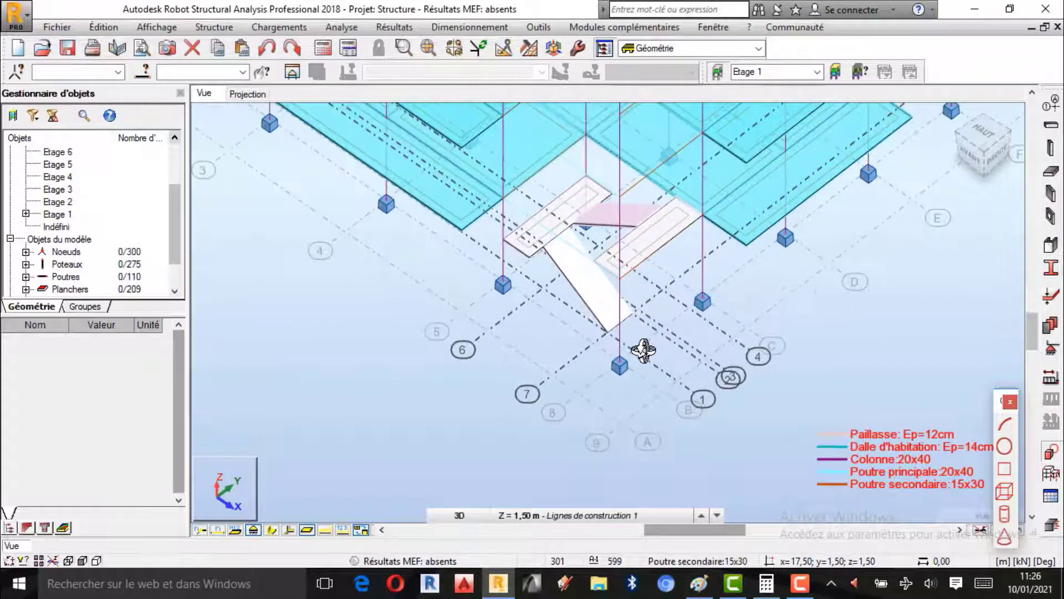
scroll(732, 364, "down", 3)
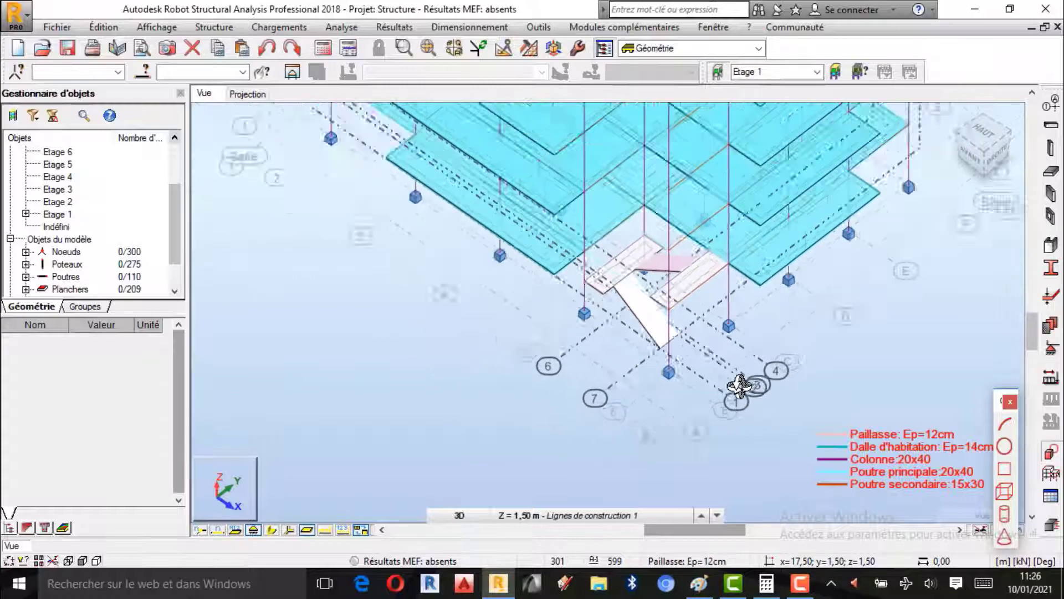
left_click_drag(739, 386, 754, 359)
left_click_drag(721, 374, 658, 366)
scroll(658, 366, "up", 3)
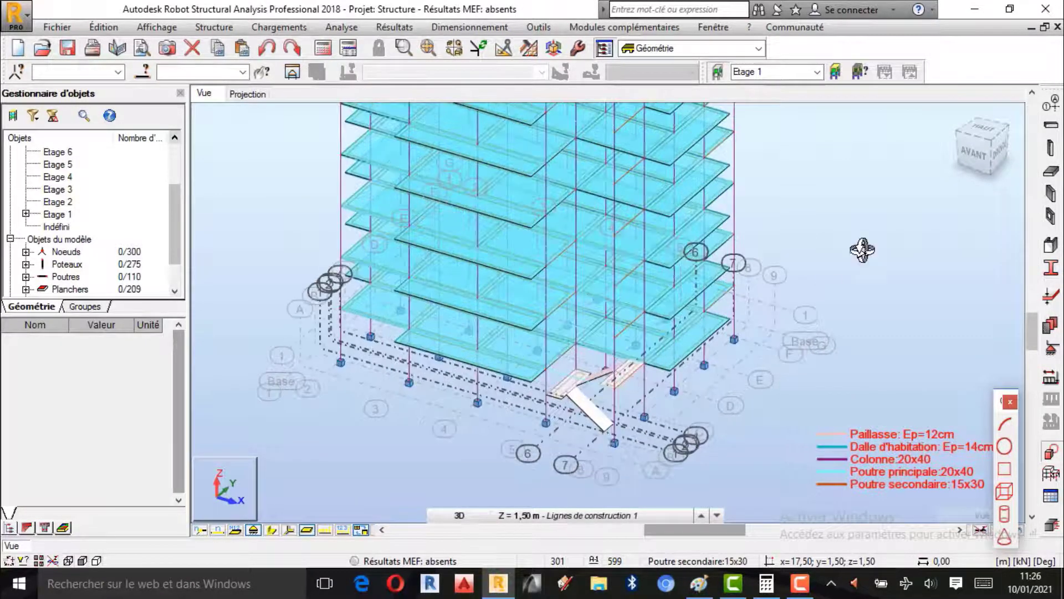
right_click(847, 204)
left_click(831, 200)
scroll(683, 330, "down", 4)
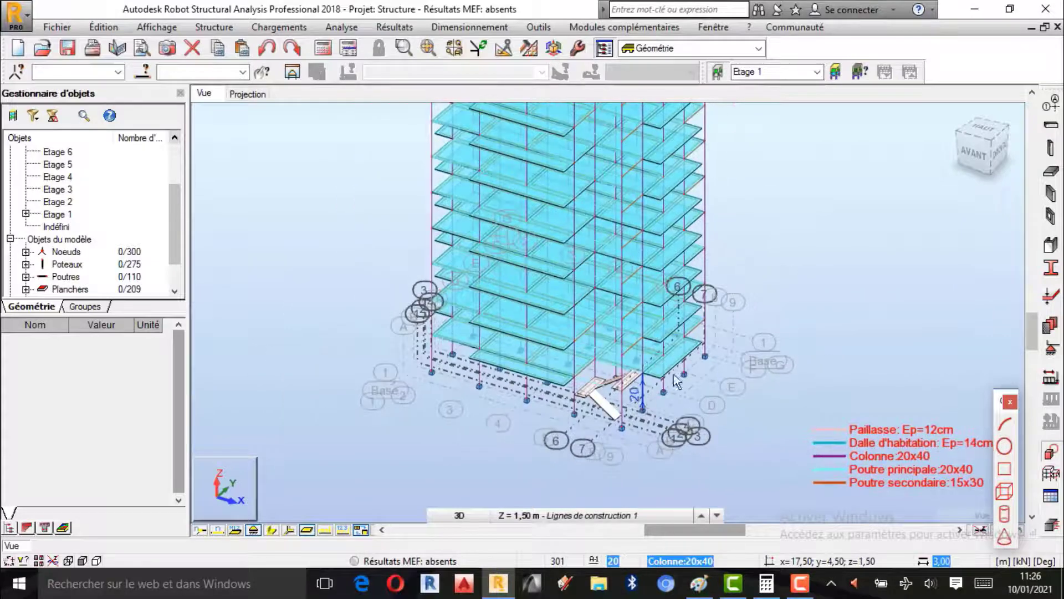
scroll(714, 331, "up", 1)
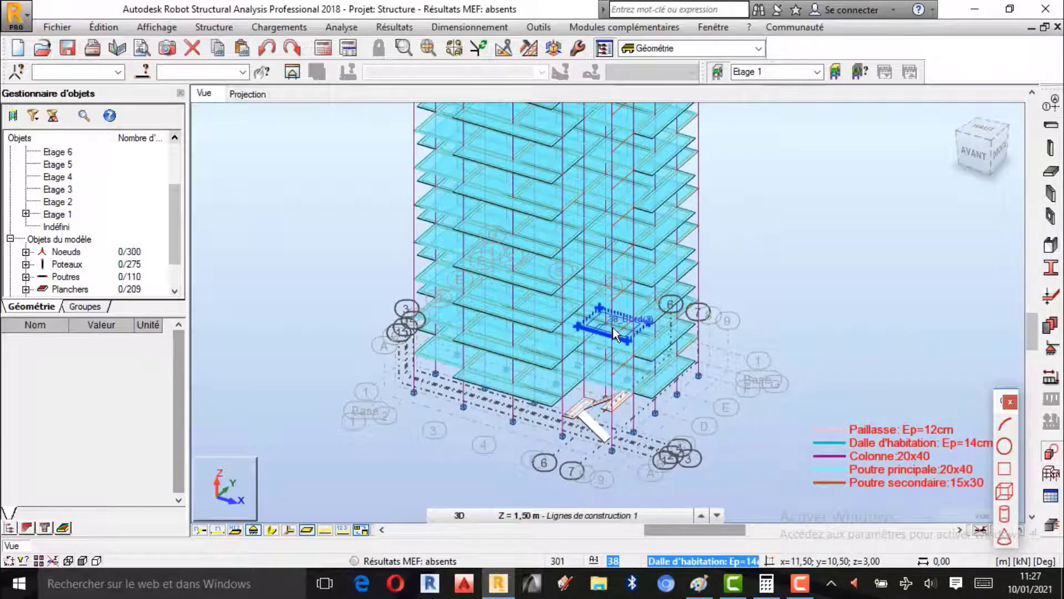
- Remove the bold setting from X construction lines 6 (14.40) and 7 (16.60)
left_click(1049, 105)
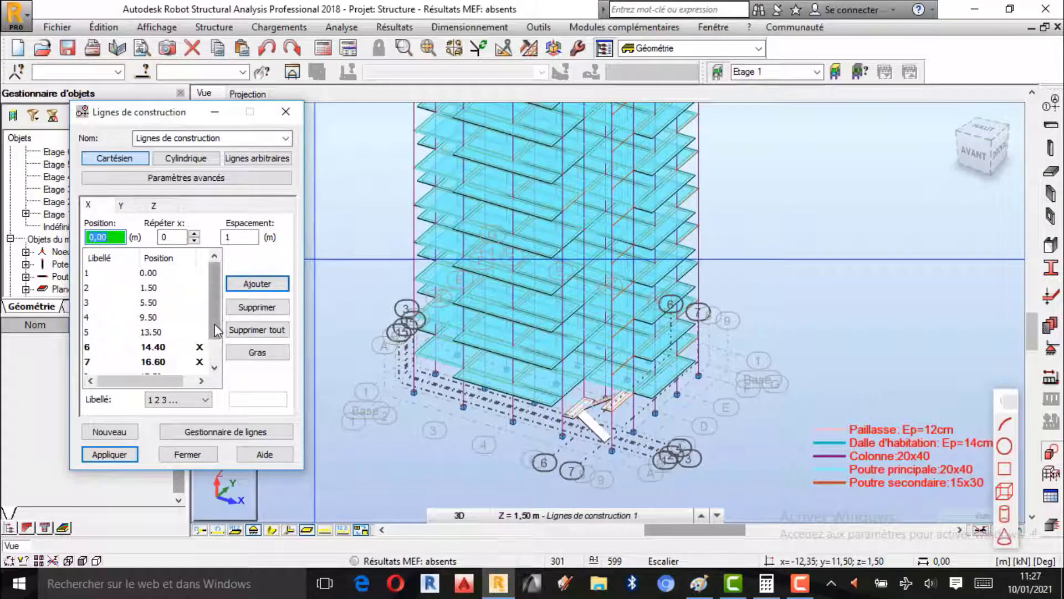
left_click_drag(214, 325, 215, 338)
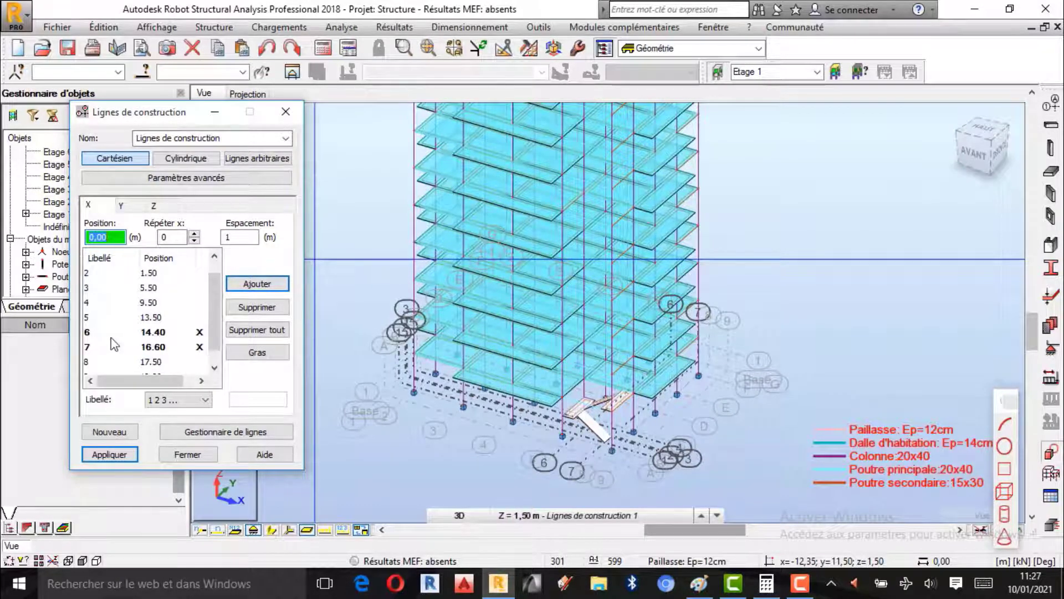
left_click(103, 333)
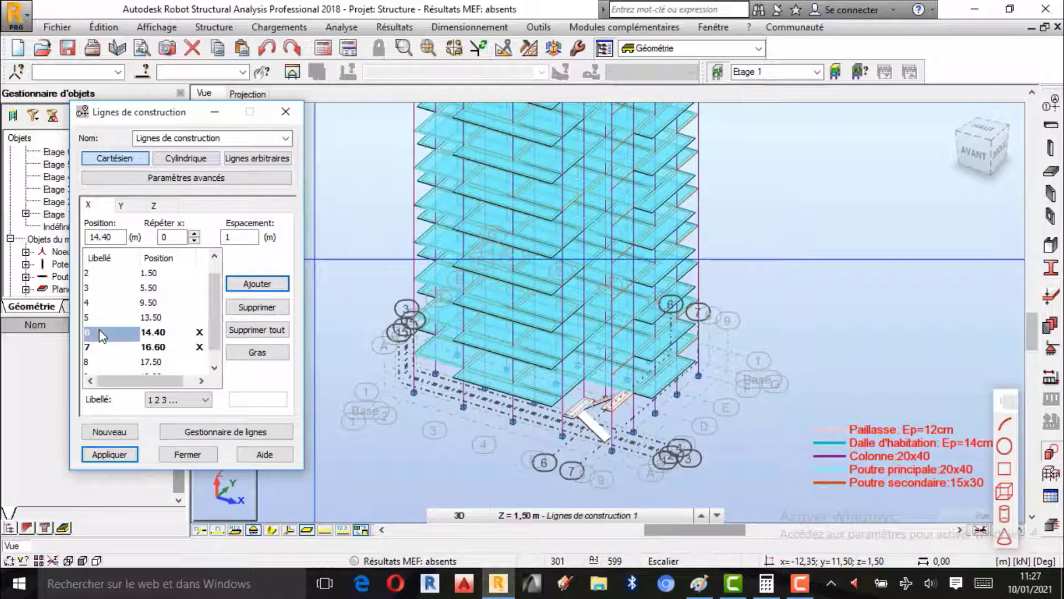
left_click(255, 352)
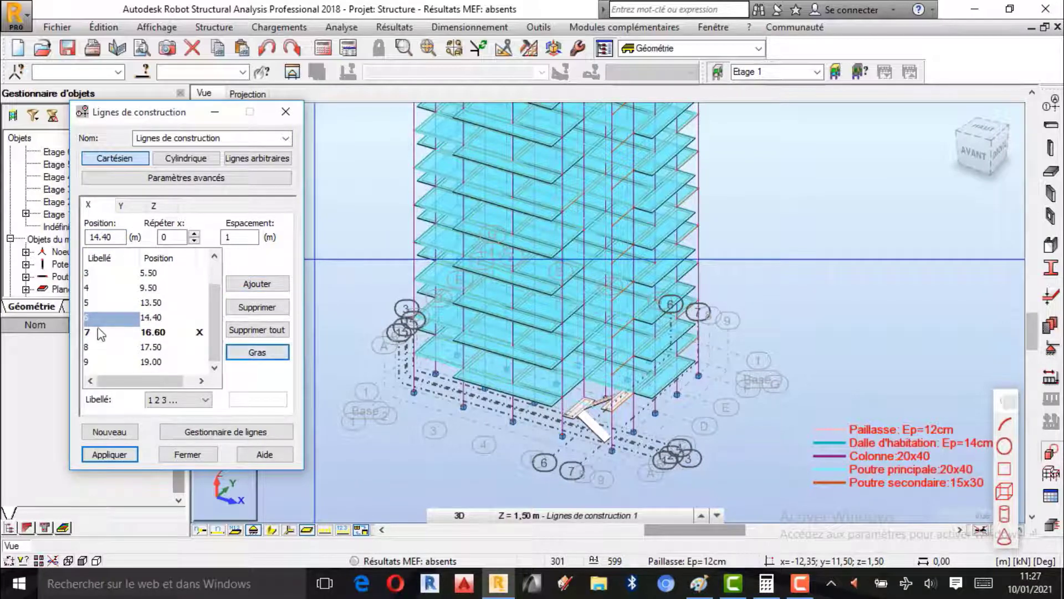
left_click(101, 333)
left_click(257, 353)
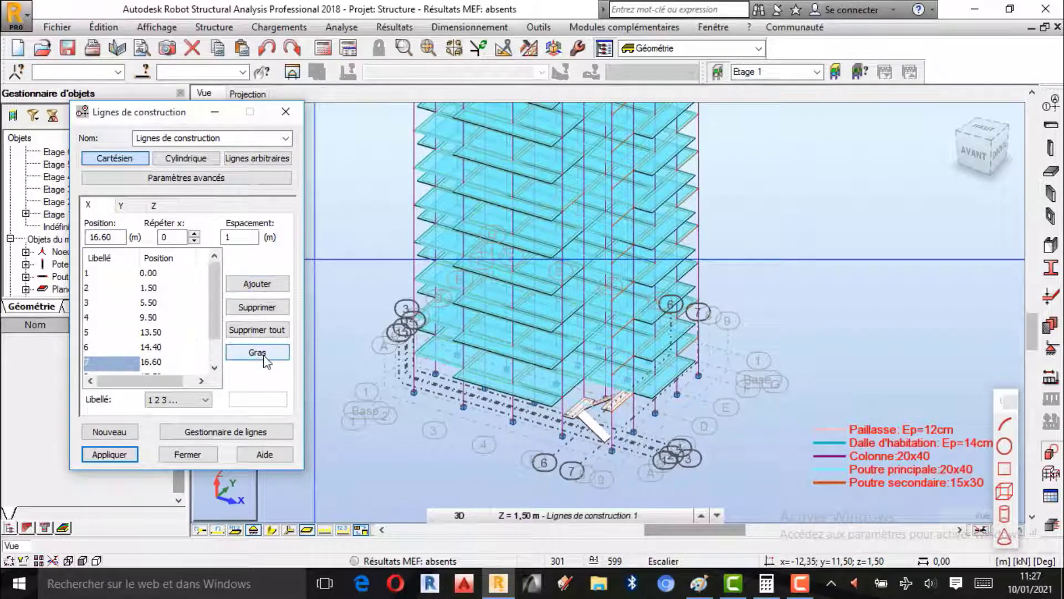
- Remove the bold setting from Y construction lines 1, 2, 3 and 4, at 2.00, 2.90, 3.10 and 4.00
left_click(121, 205)
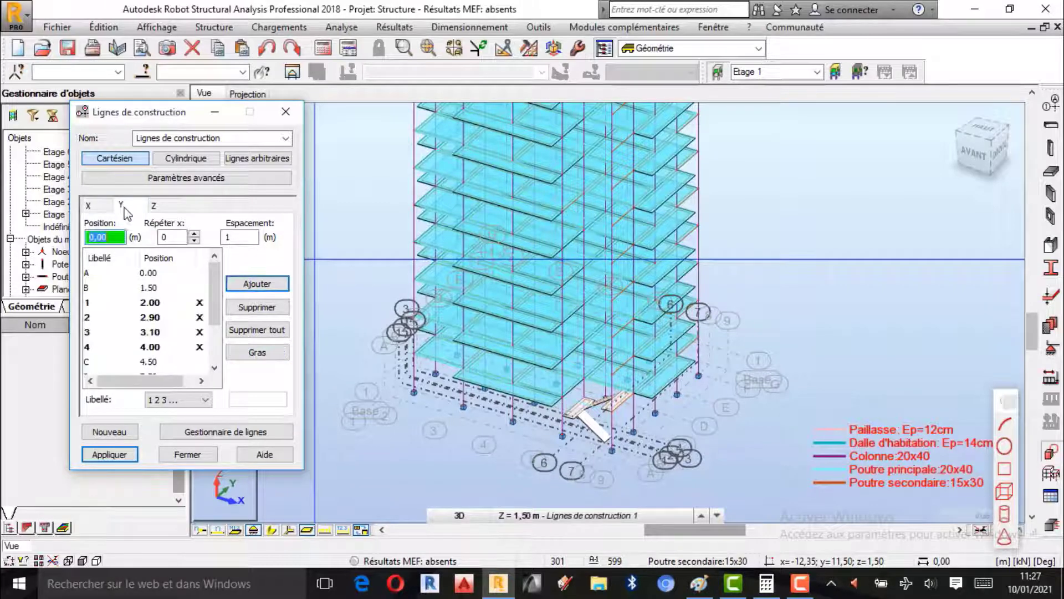
left_click(104, 302)
left_click(255, 353)
left_click(103, 317)
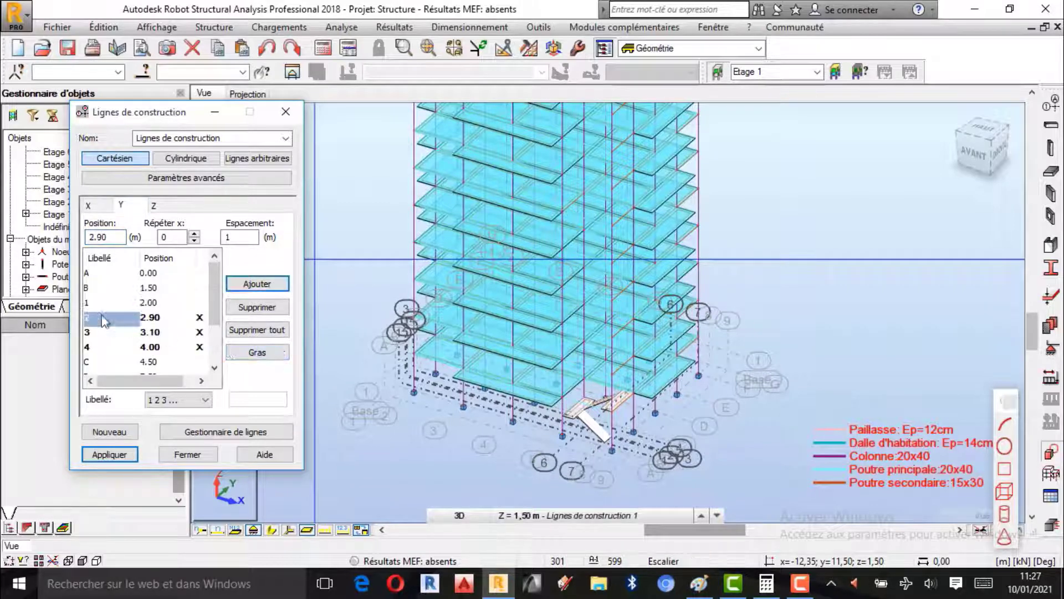
left_click(249, 353)
left_click(119, 332)
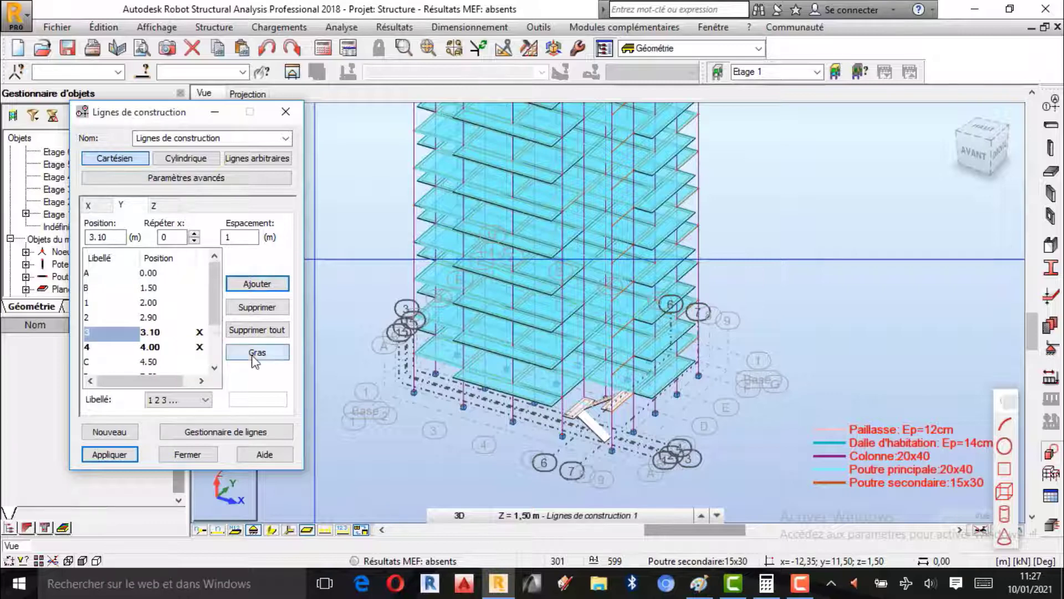
left_click(239, 354)
left_click(105, 333)
left_click(244, 353)
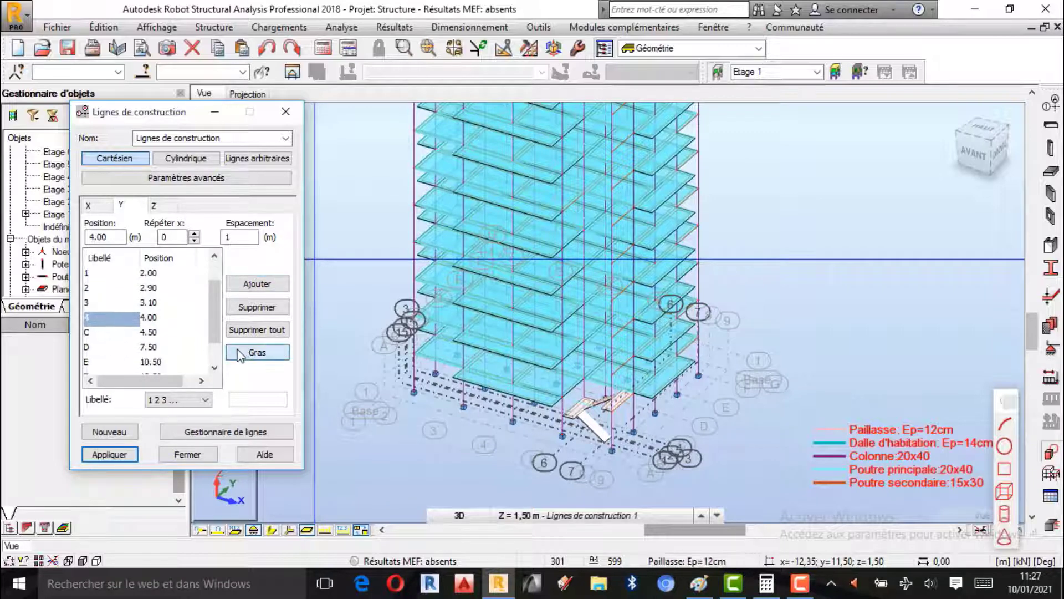
- Delete the auxiliary Y construction lines at 4.00, 3.10, 2.90 and 2.00
left_click(205, 399)
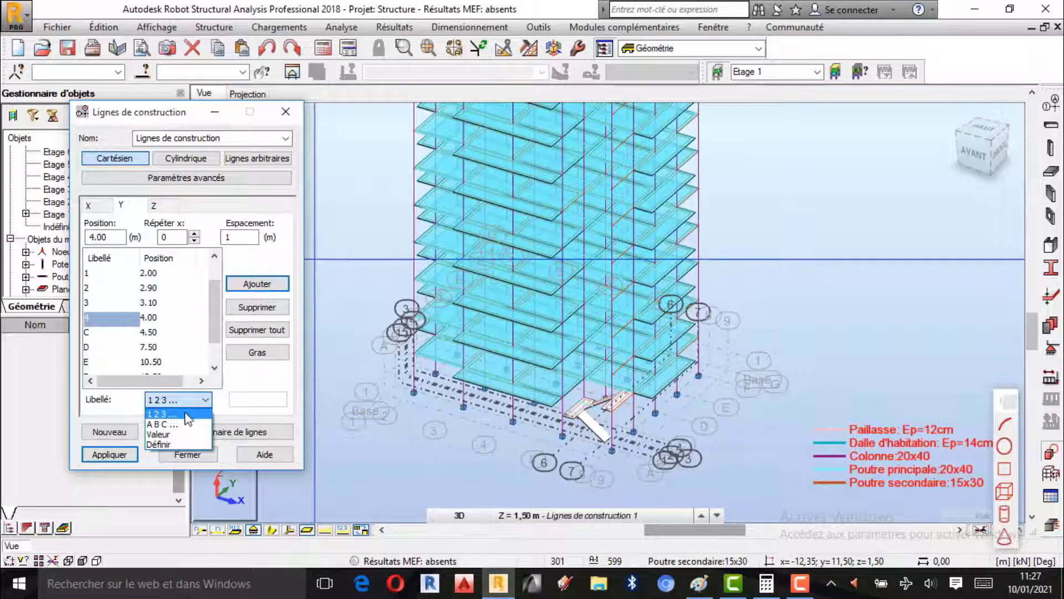
left_click(185, 325)
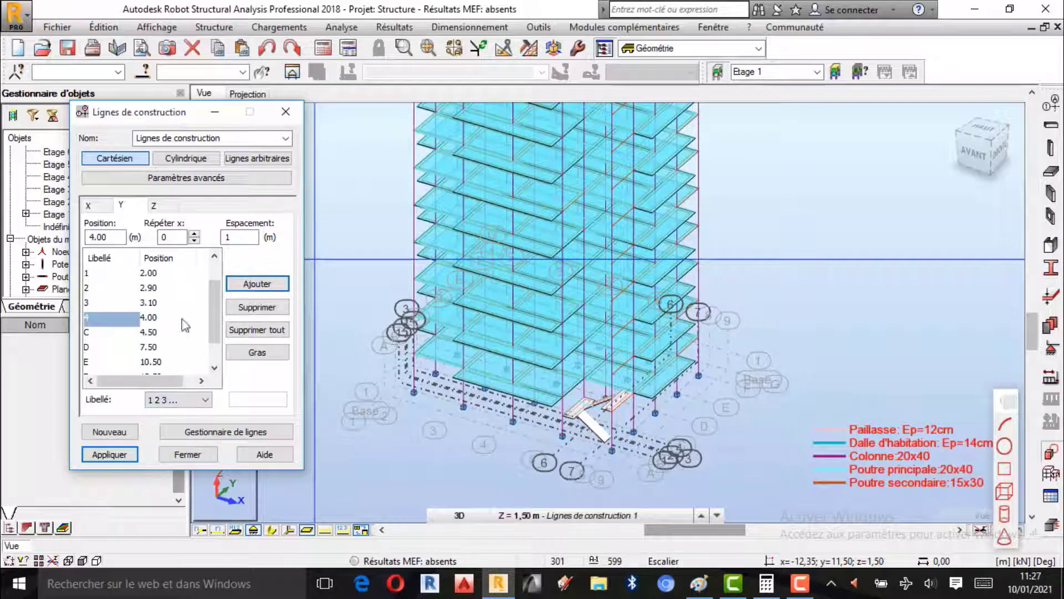
left_click(251, 308)
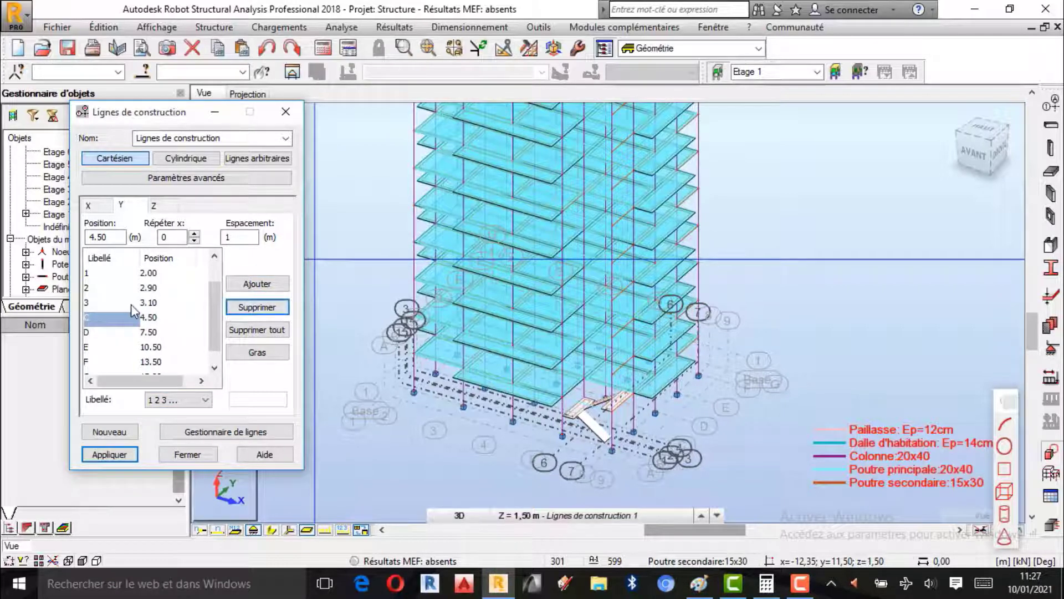
left_click(243, 307)
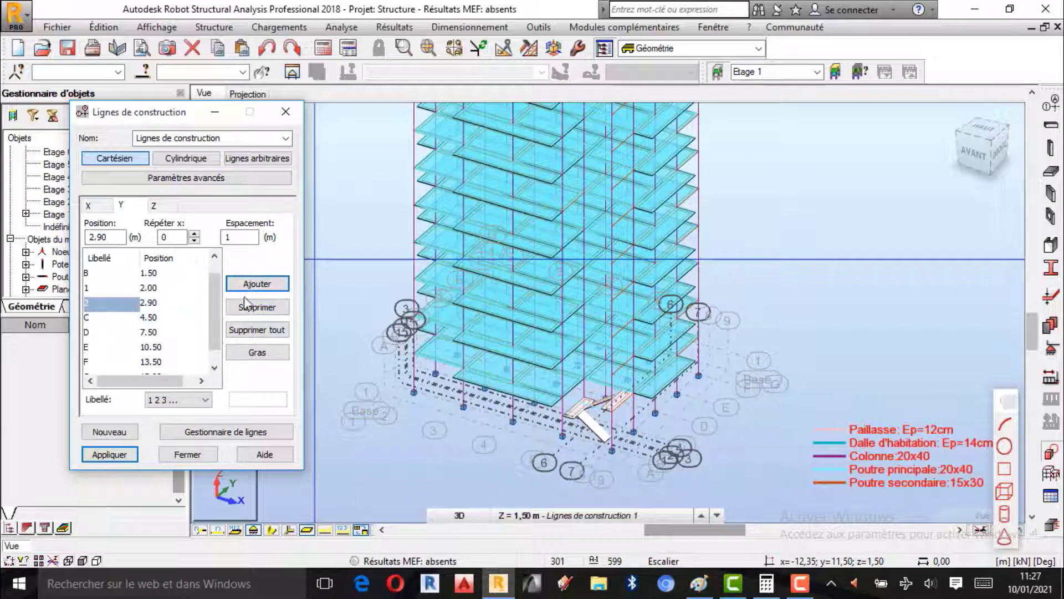
left_click(269, 310)
left_click(89, 304)
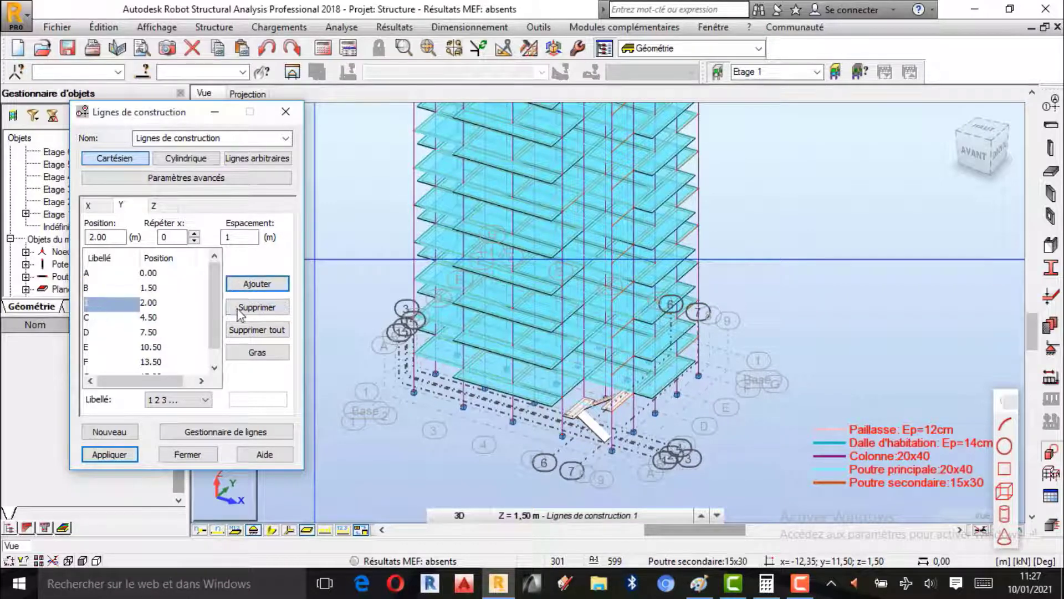
left_click(257, 307)
- Include all storeys up to Etage 11 in the Z construction lines and apply the construction line changes
left_click(89, 206)
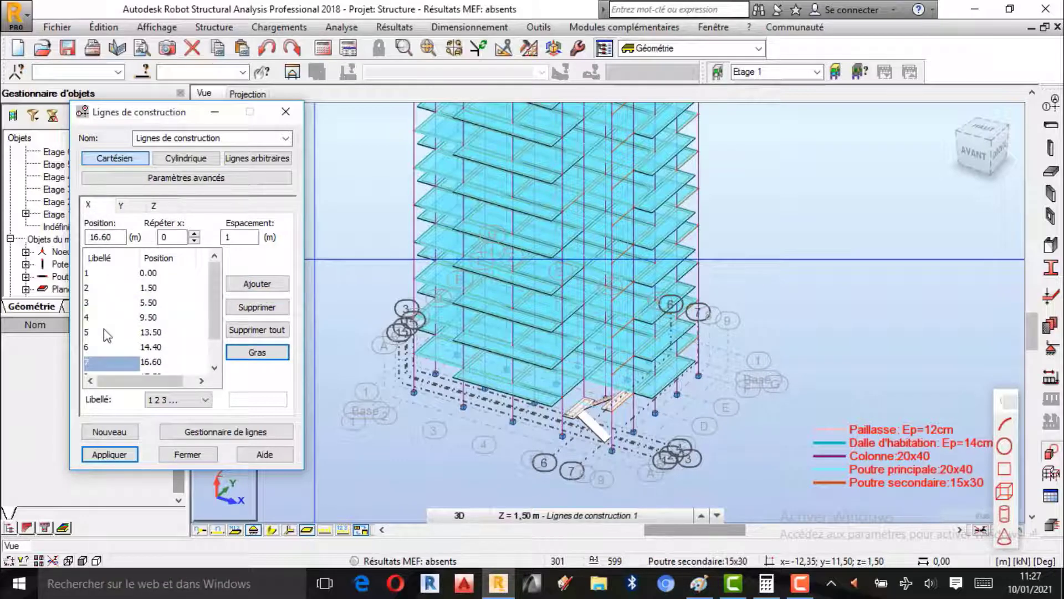
left_click(154, 206)
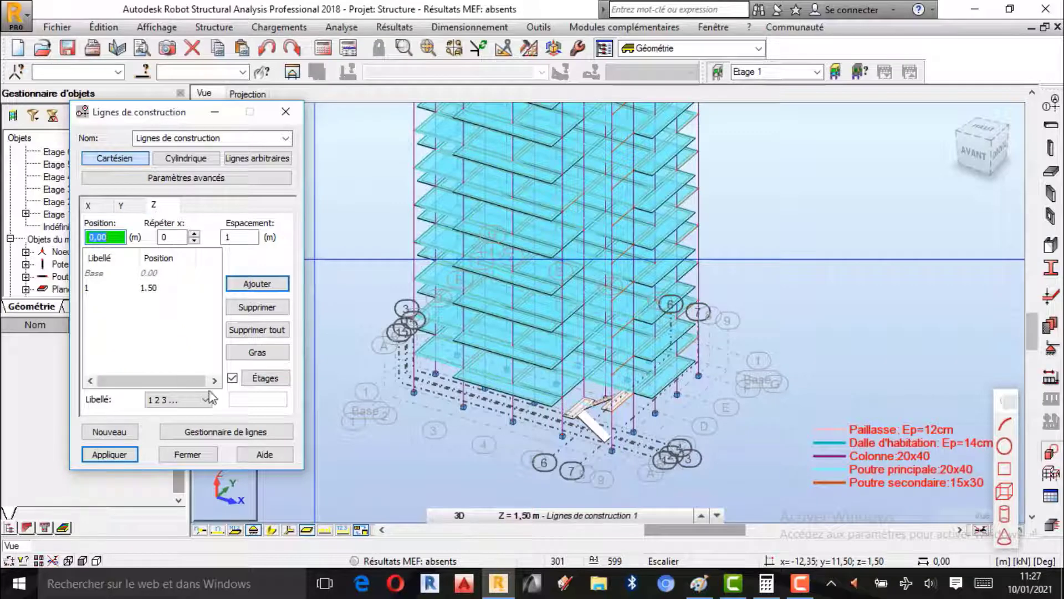
left_click(258, 377)
left_click(107, 233)
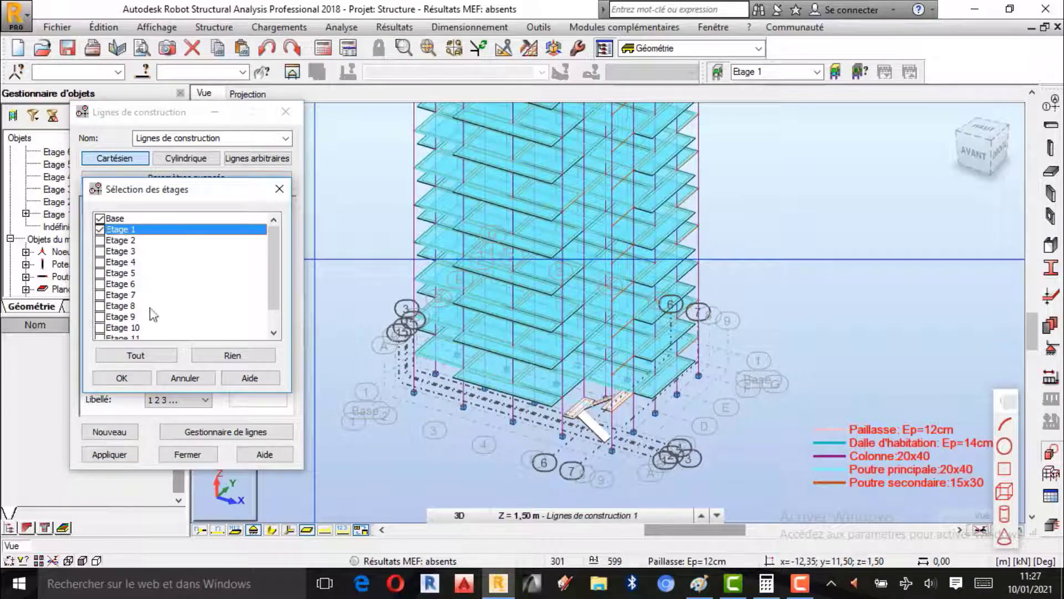
left_click(136, 356)
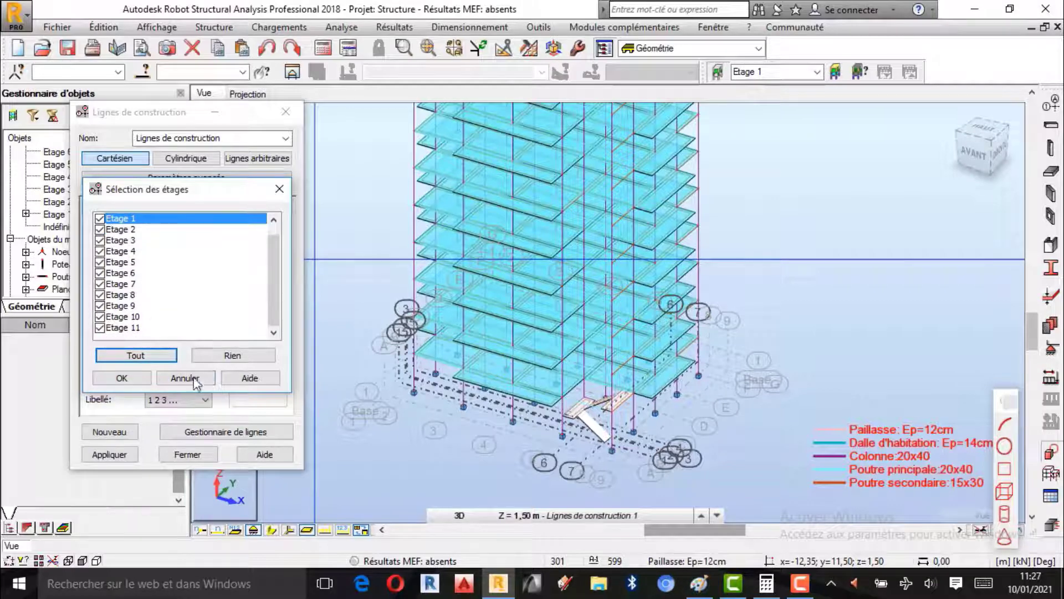
left_click(133, 378)
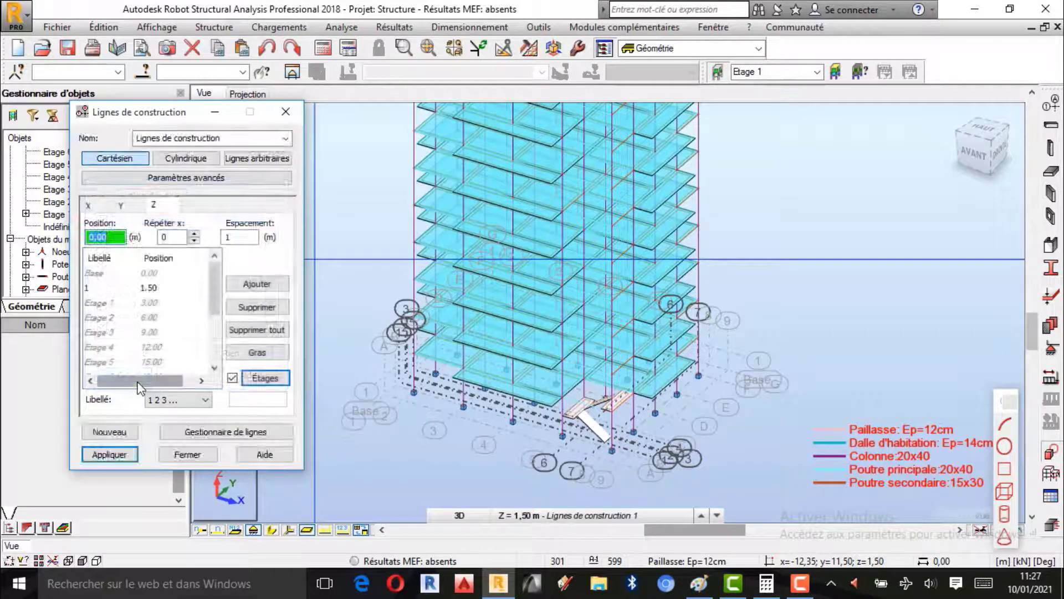
left_click(113, 455)
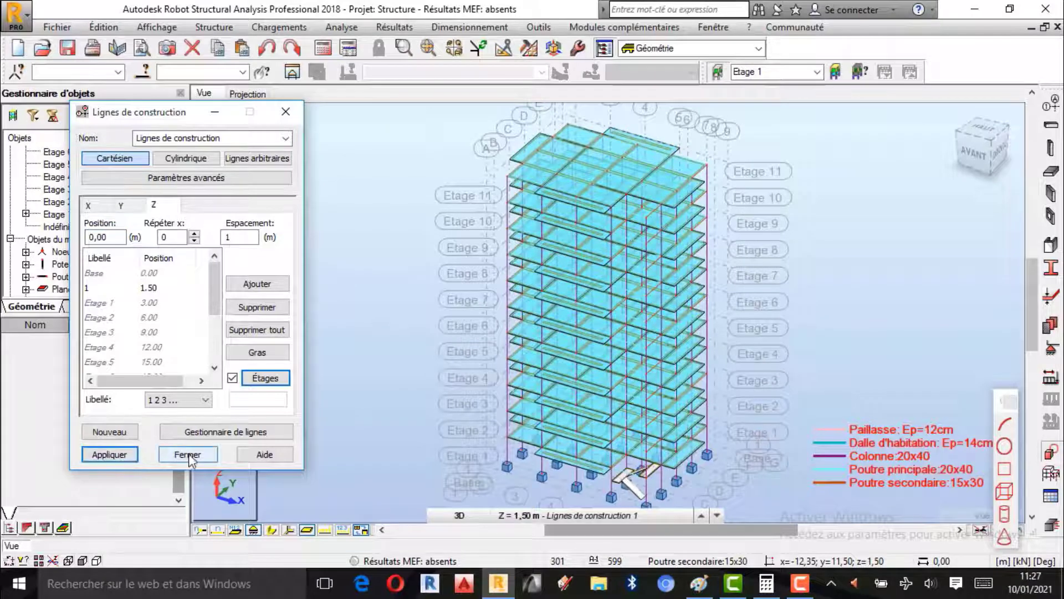
left_click(190, 456)
- Inspect the building's storeys and upper floors in a near-frontal 3D view
scroll(810, 403, "up", 3)
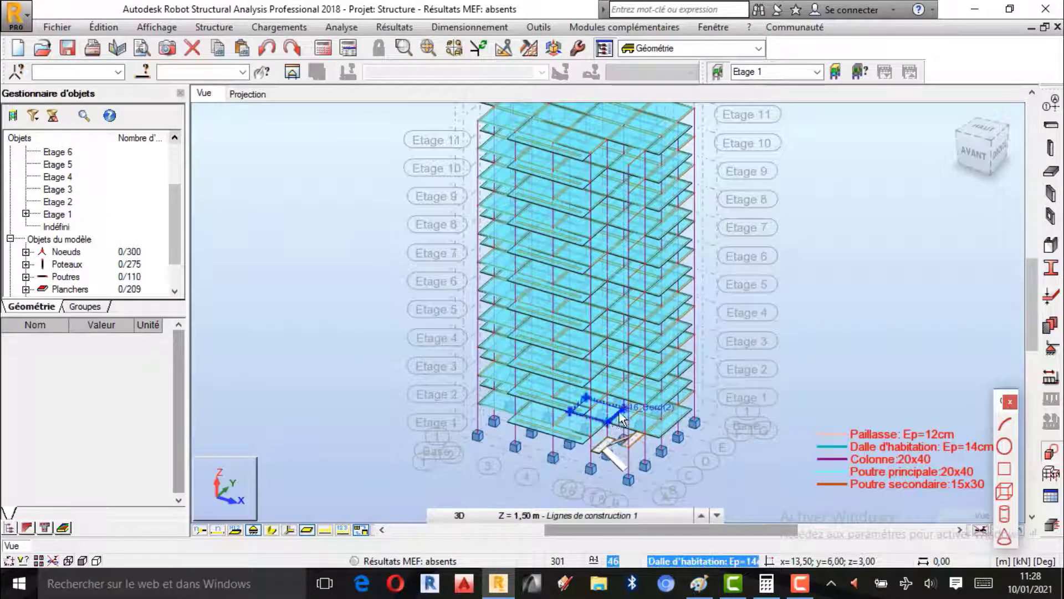
scroll(686, 419, "up", 1)
right_click(763, 249)
left_click(809, 313)
left_click_drag(815, 331, 603, 268)
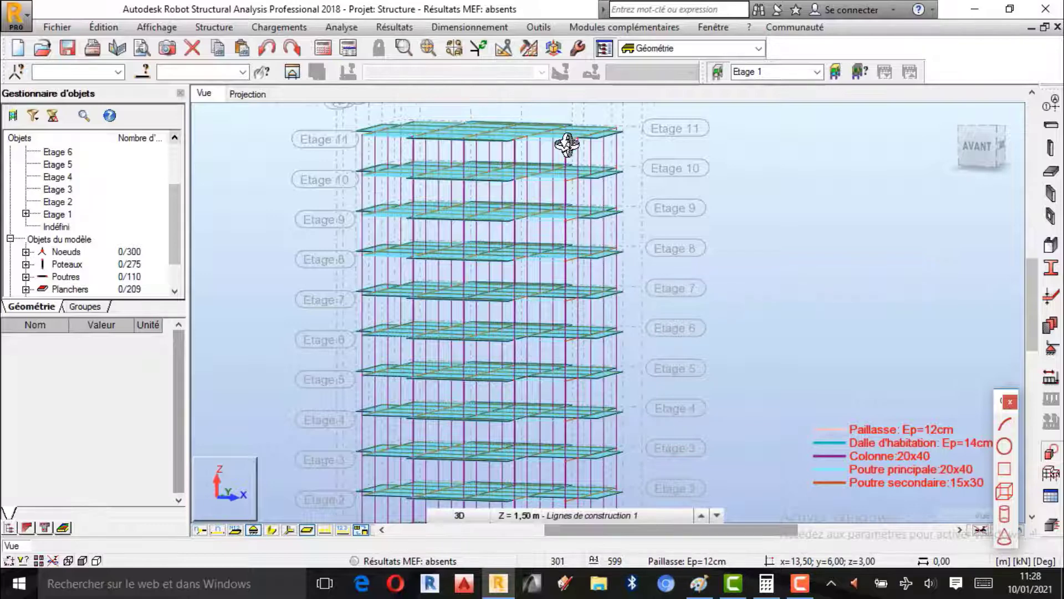
scroll(568, 142, "up", 2)
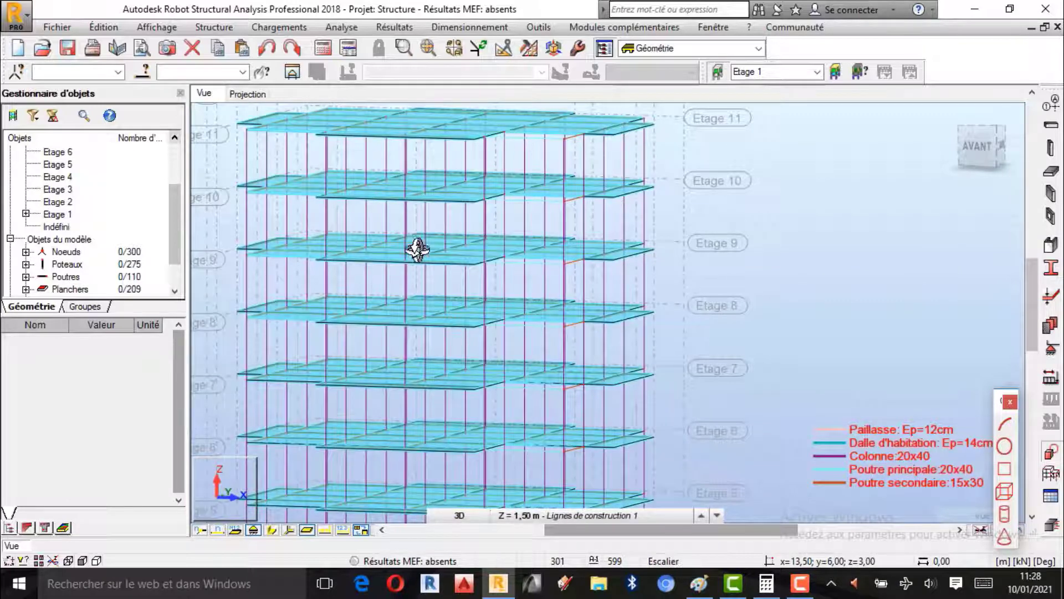
scroll(442, 148, "up", 2)
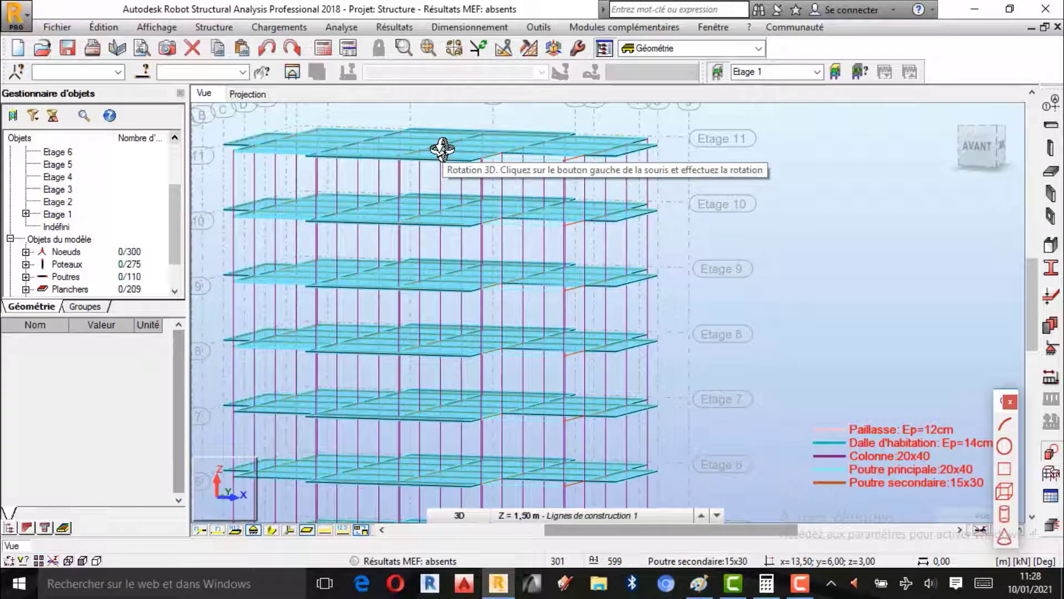
- Examine the upper floors and the whole building from several 3D viewing angles
left_click_drag(451, 147, 416, 167)
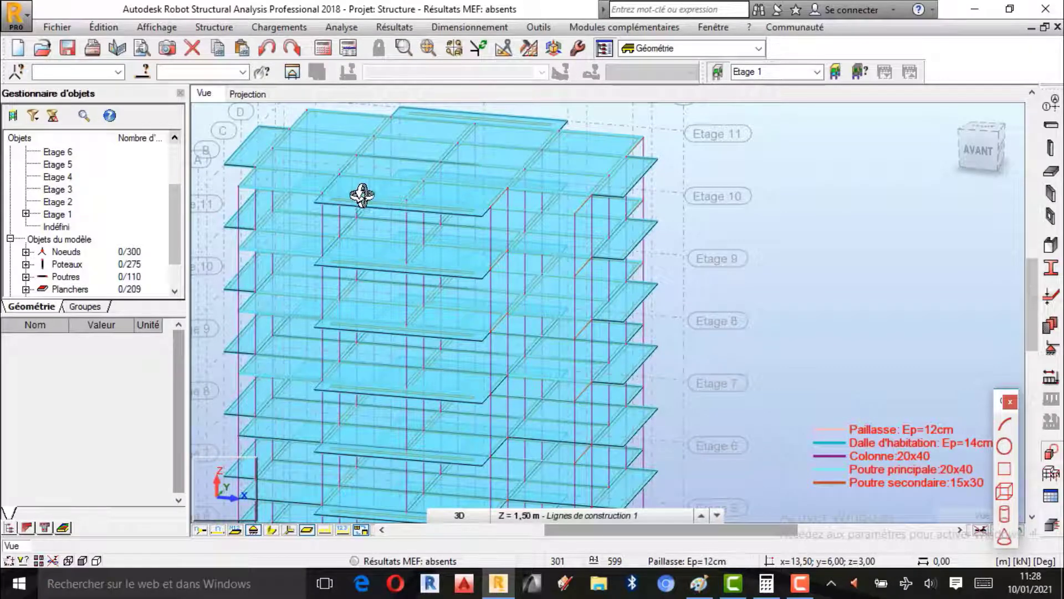
left_click_drag(648, 233, 565, 238)
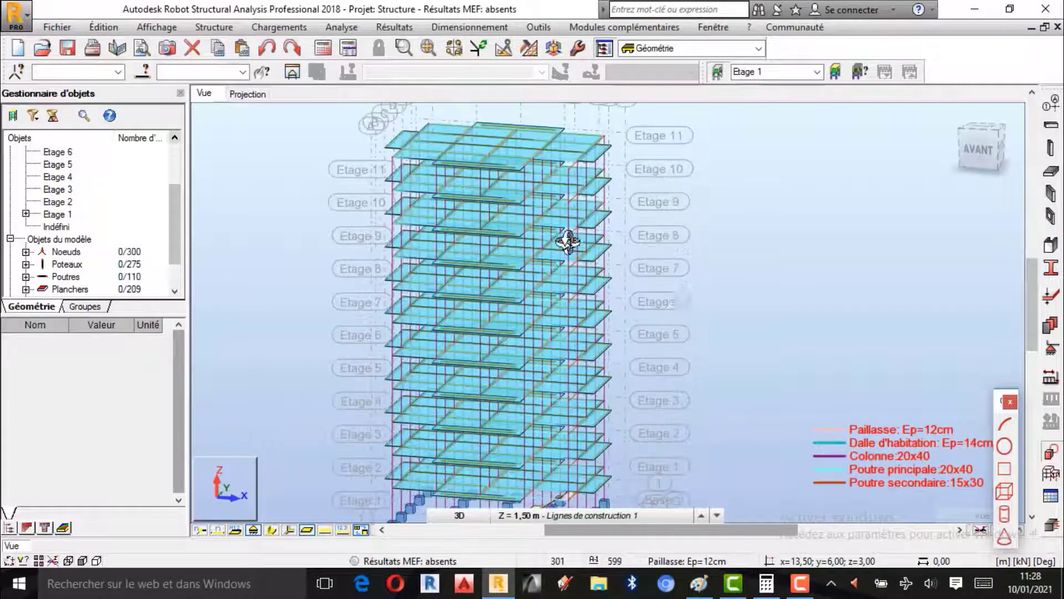
right_click(753, 307)
left_click(730, 309)
right_click(800, 262)
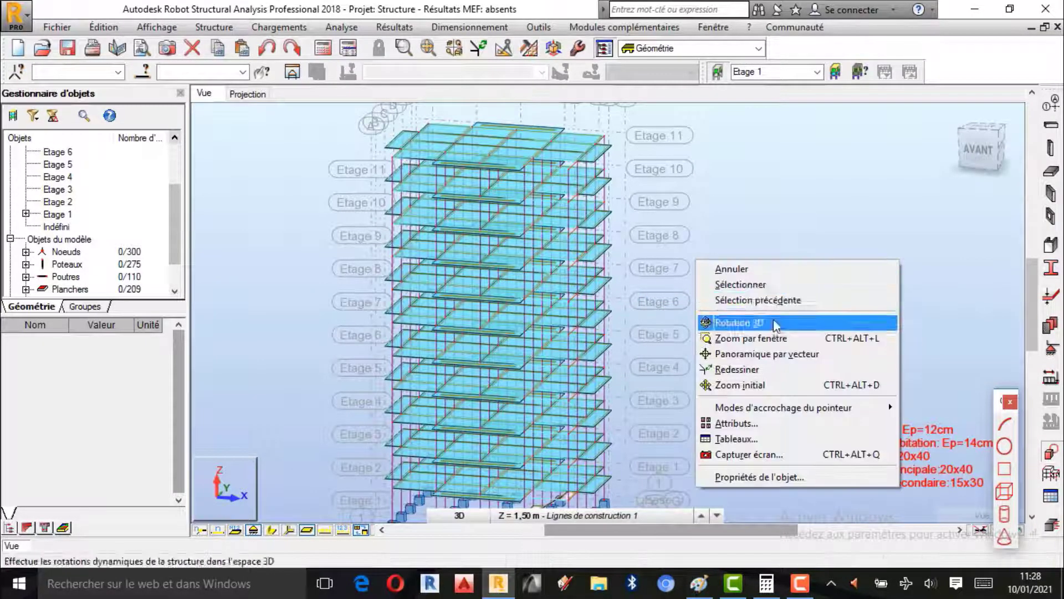
left_click(773, 323)
left_click_drag(759, 319, 592, 344)
right_click(793, 252)
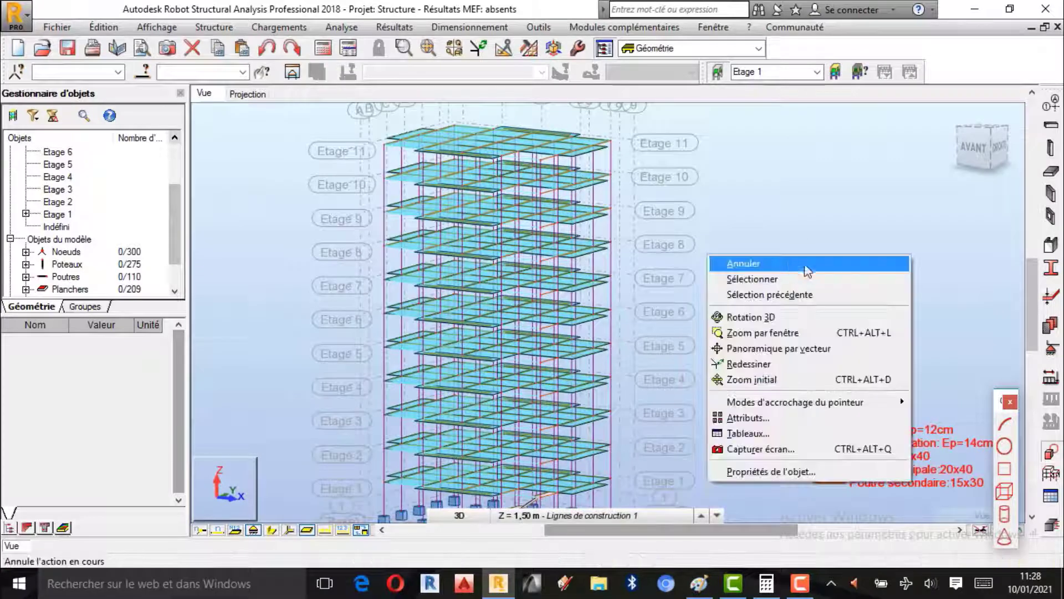
left_click(793, 263)
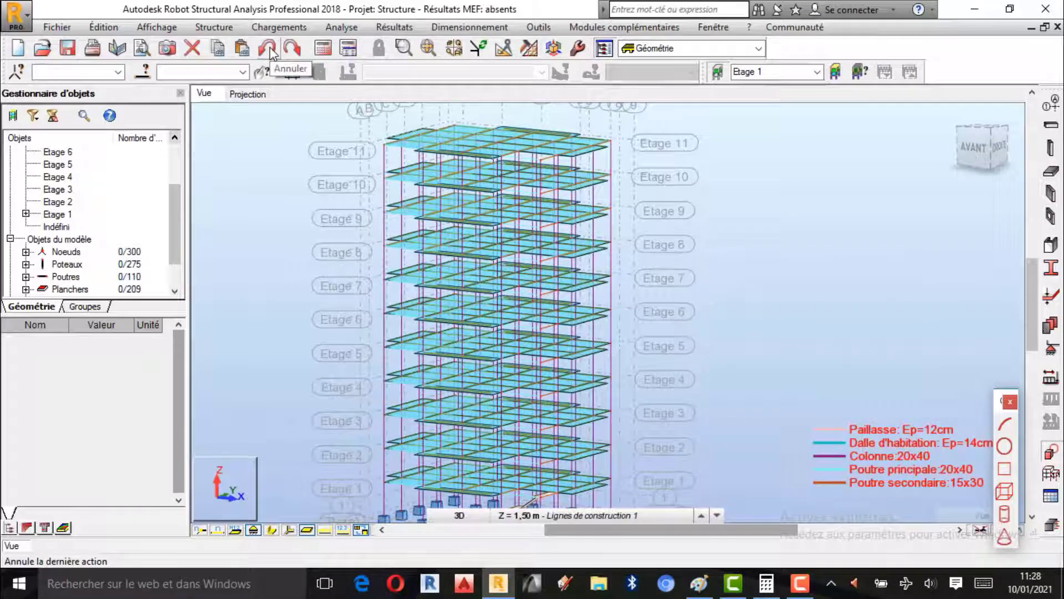
- Select all staircase panels by filtering on panel (Panneau) thickness with the attribute Paillasse: Ep=12cm
left_click(114, 26)
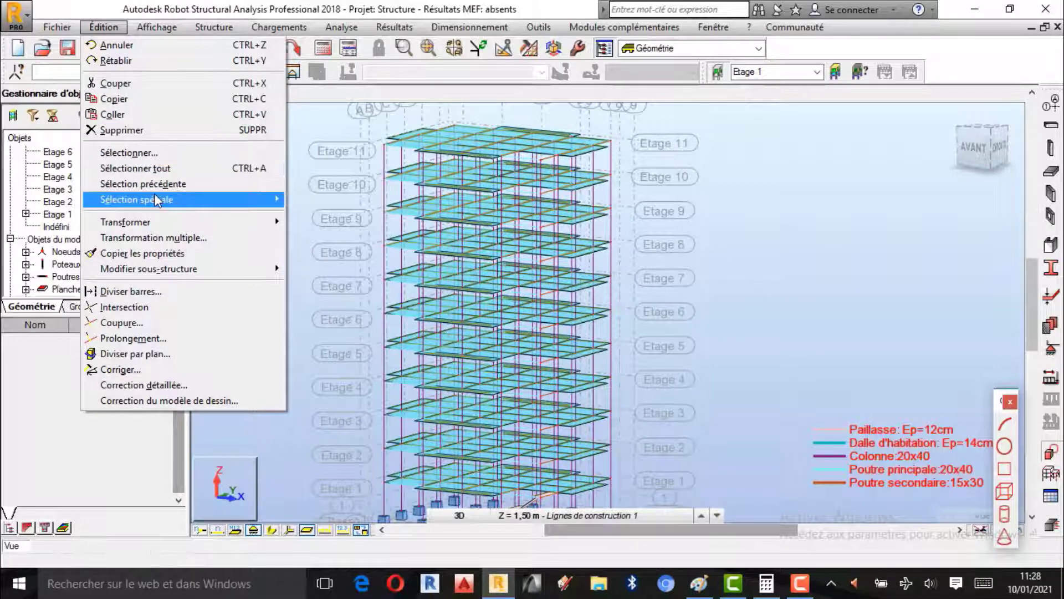
left_click(344, 252)
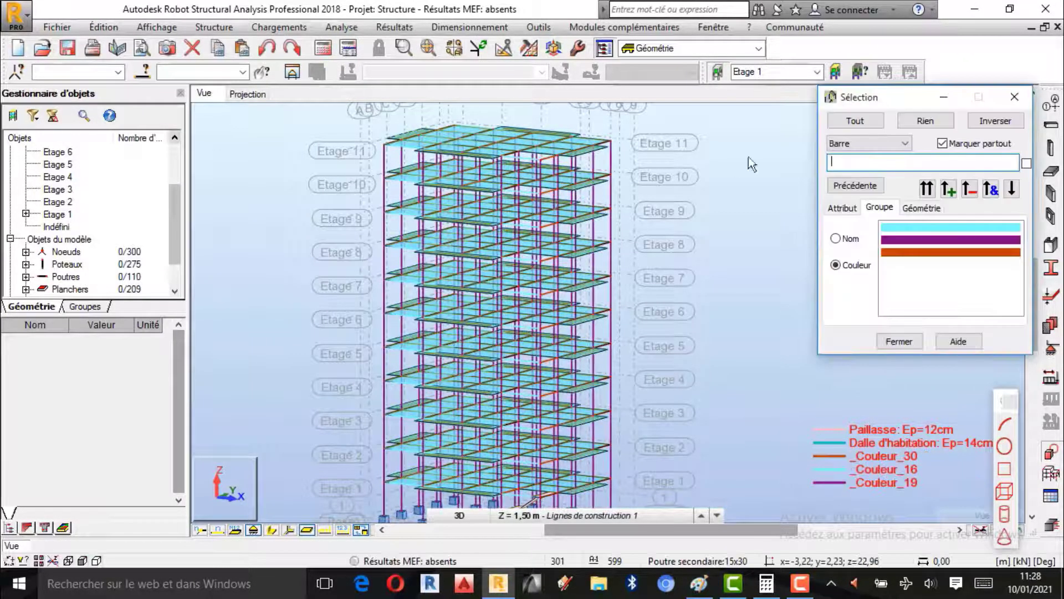
left_click(854, 144)
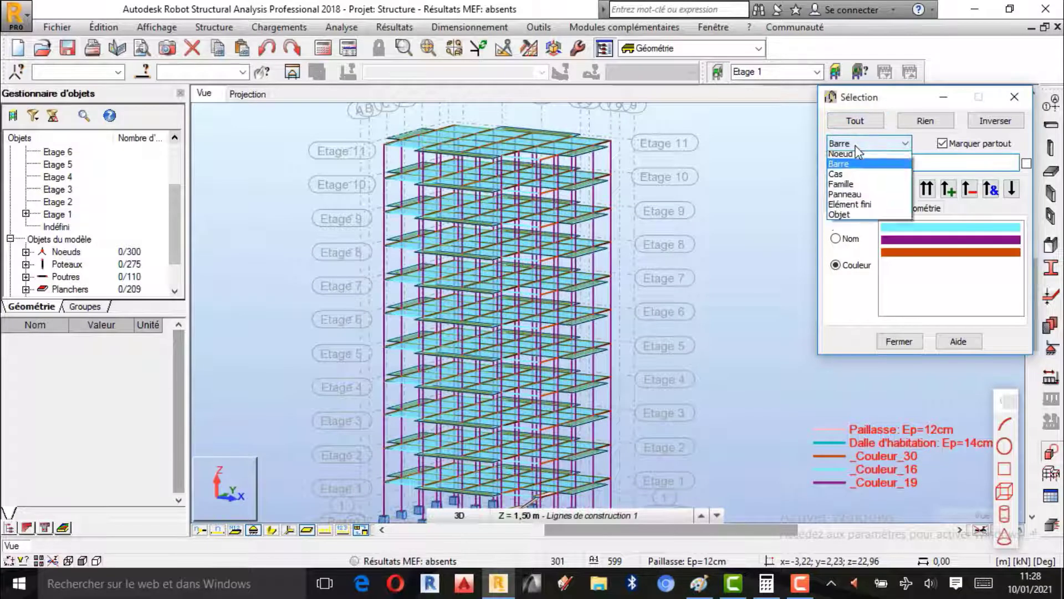
left_click(845, 197)
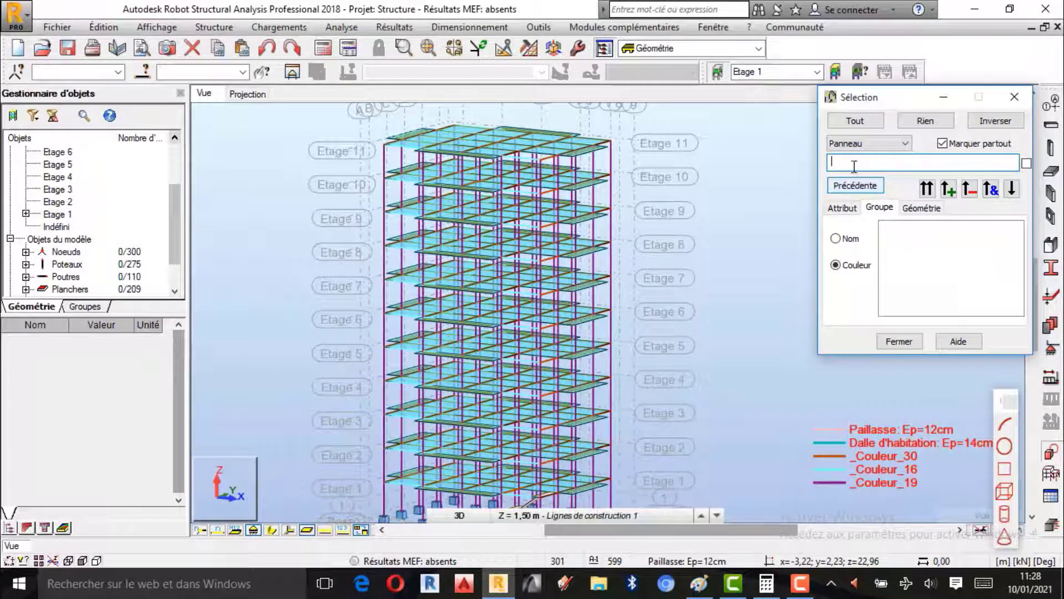
left_click(843, 209)
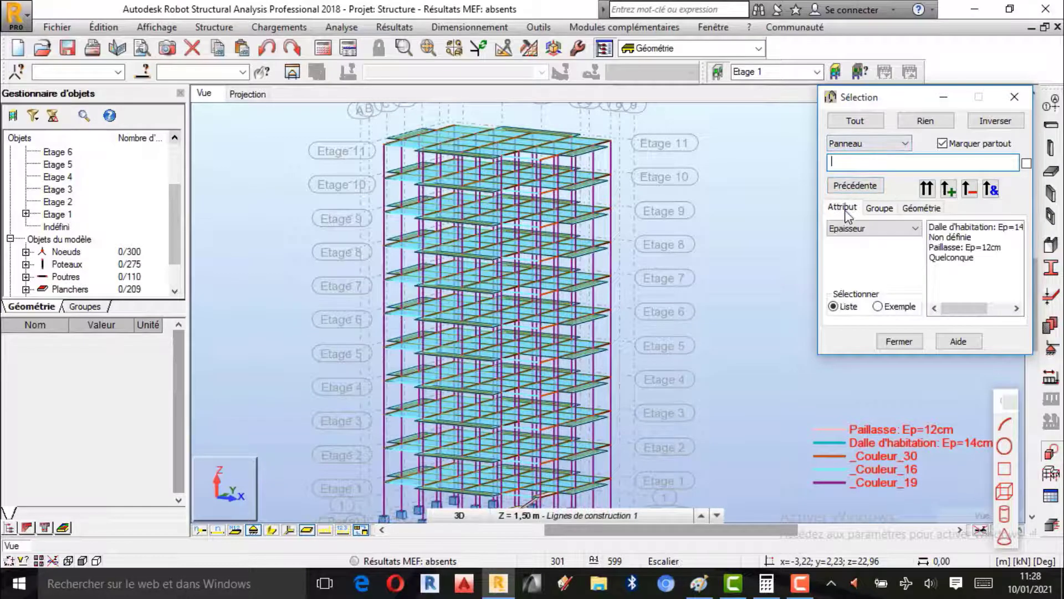
left_click(1017, 309)
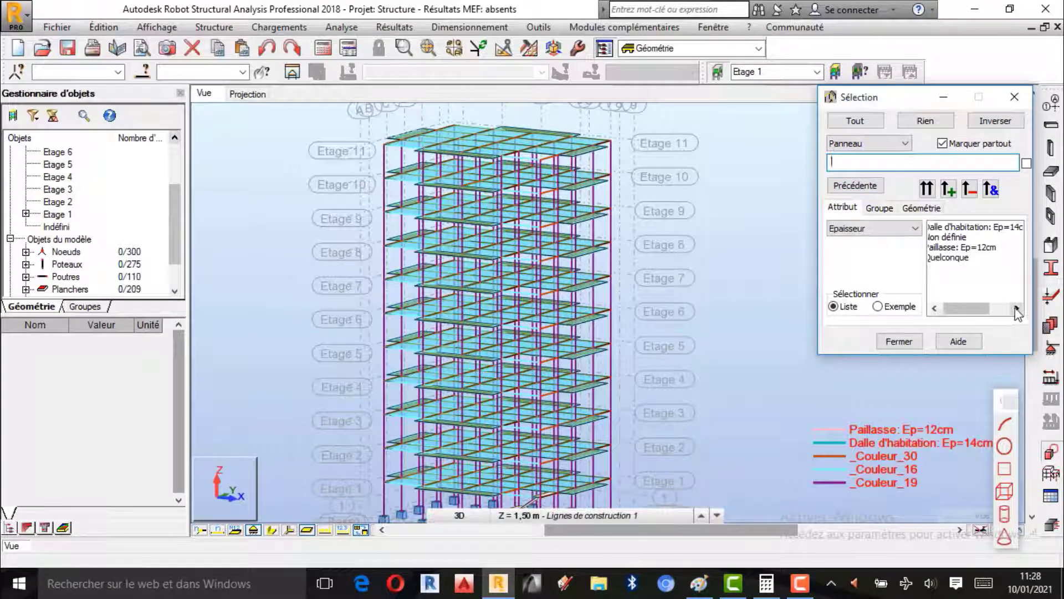
left_click(969, 249)
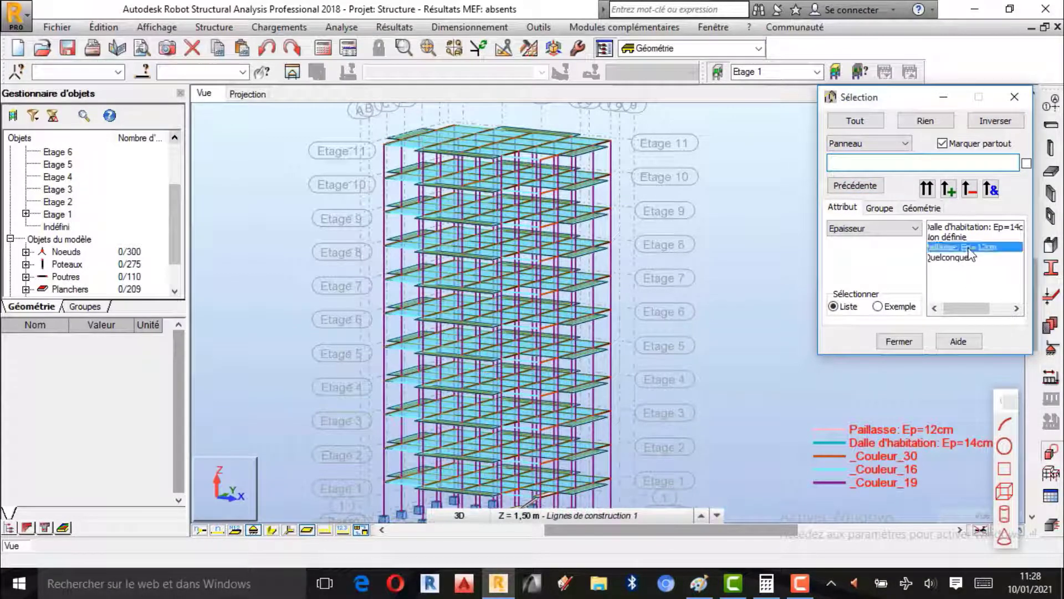
left_click(948, 194)
- Copy the selected staircase panels upward with the translation vector 0;0;3 and 10 repetitions, and close the translation and selection dialogs
scroll(438, 233, "down", 2)
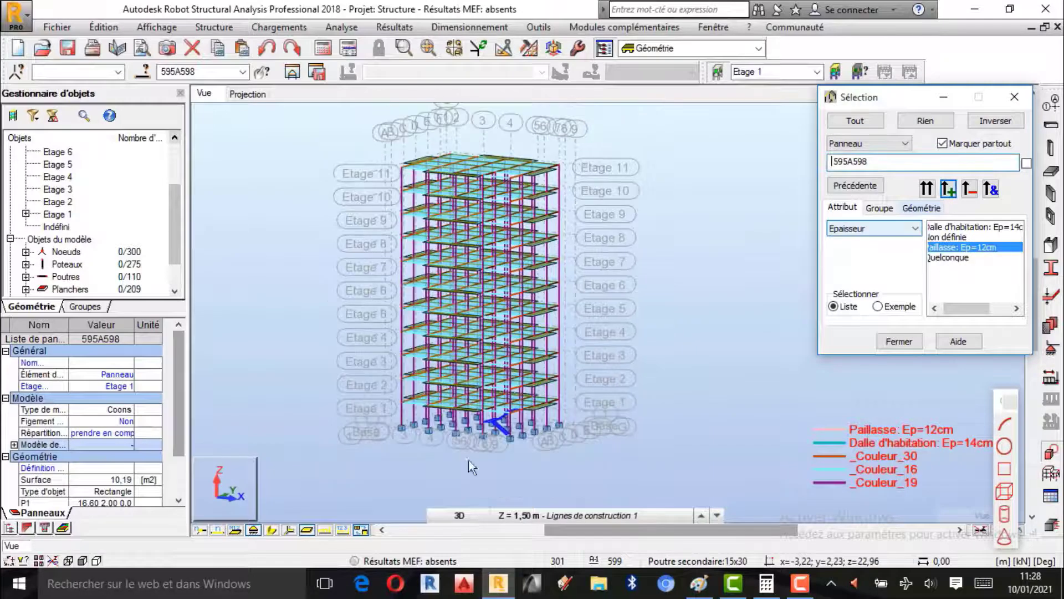
scroll(496, 450, "up", 4)
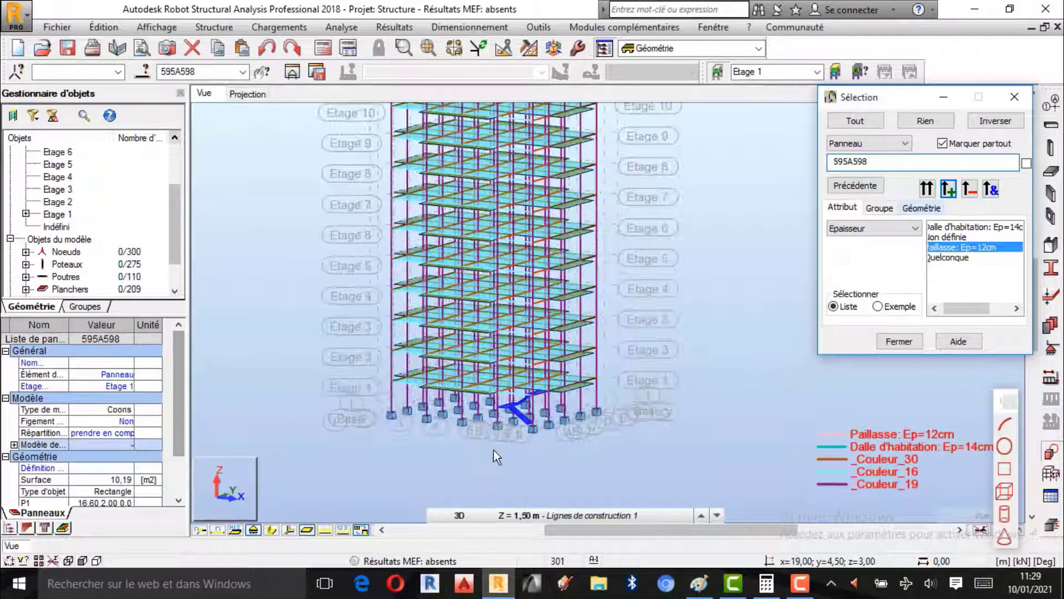
scroll(527, 379, "up", 6)
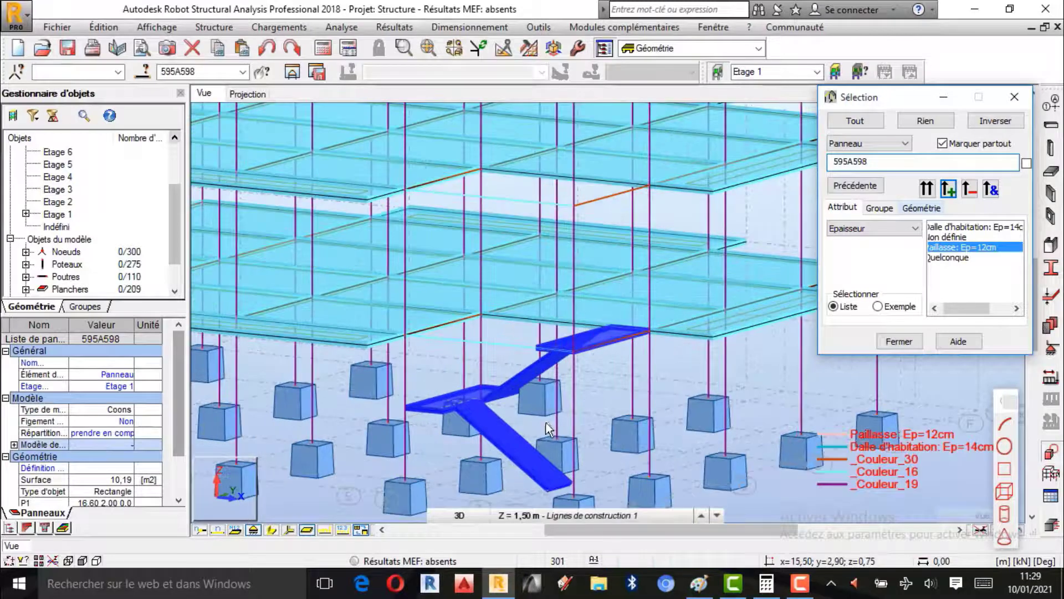
scroll(519, 444, "up", 3)
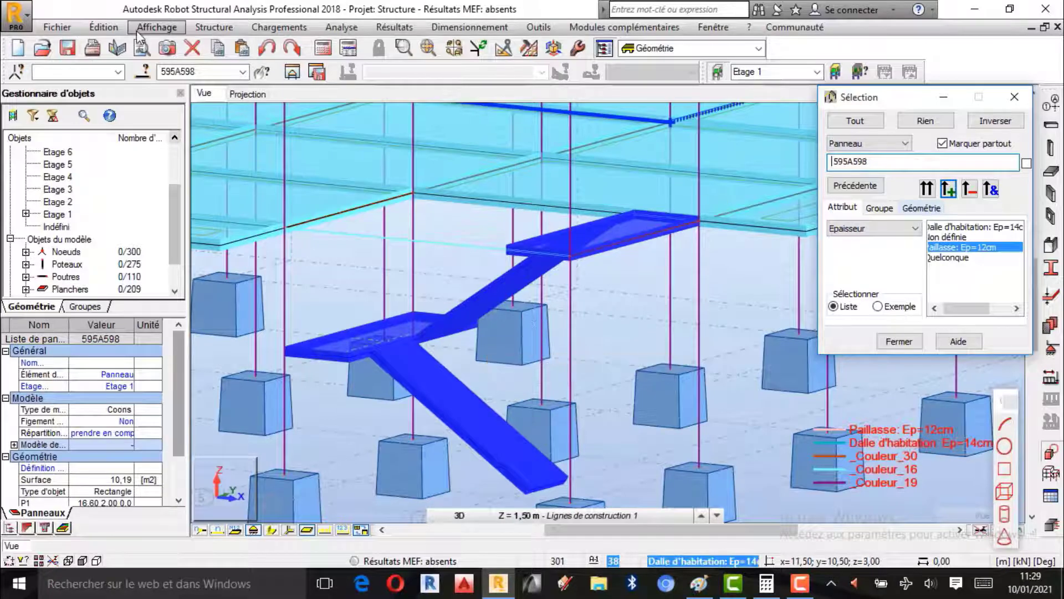
left_click(104, 29)
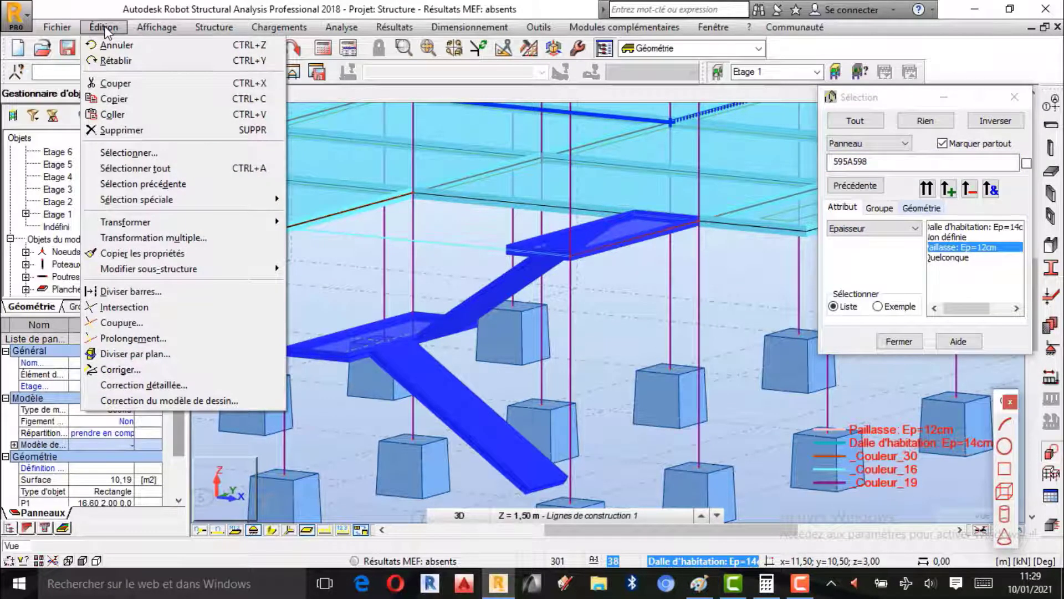
mouse_move(147, 223)
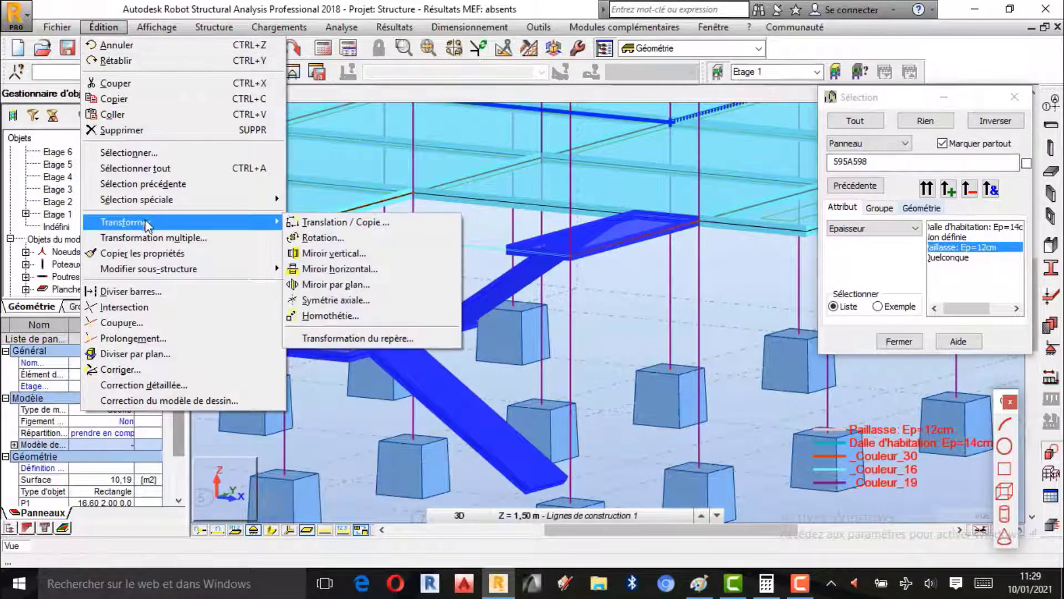
left_click(319, 223)
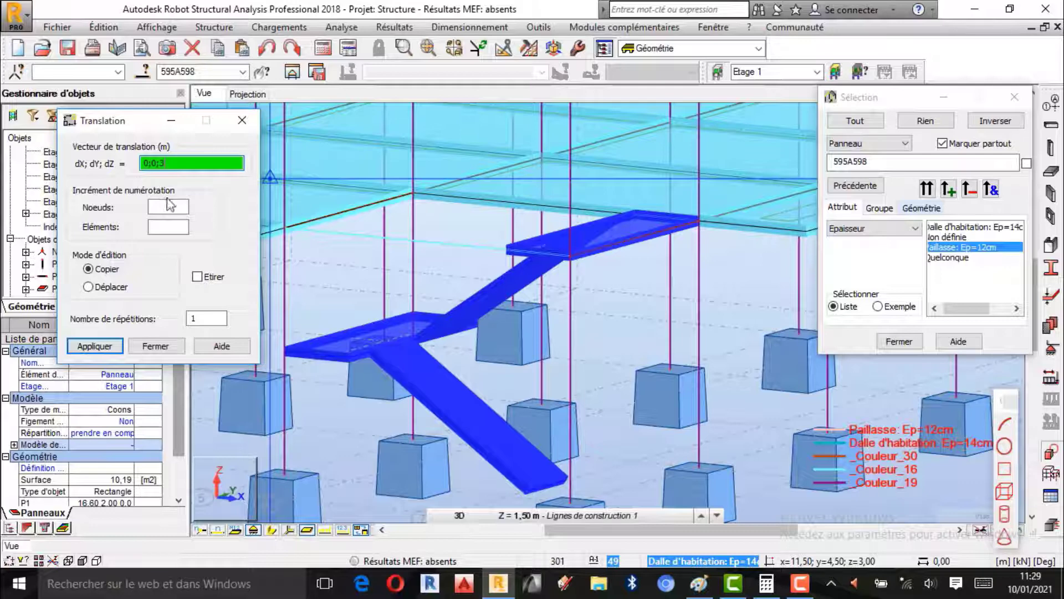
left_click_drag(210, 318, 164, 314)
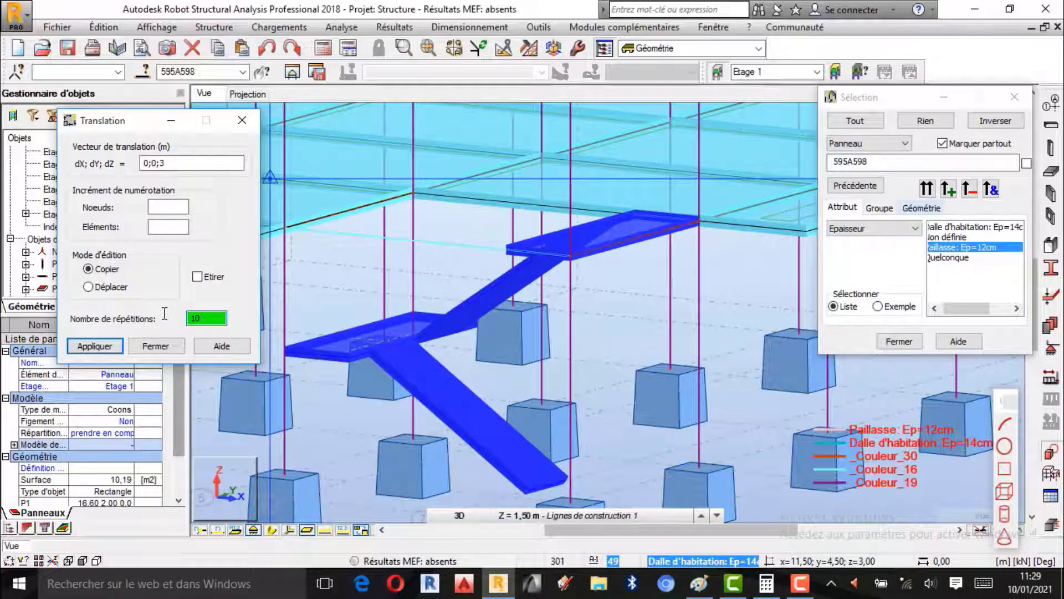
left_click(102, 347)
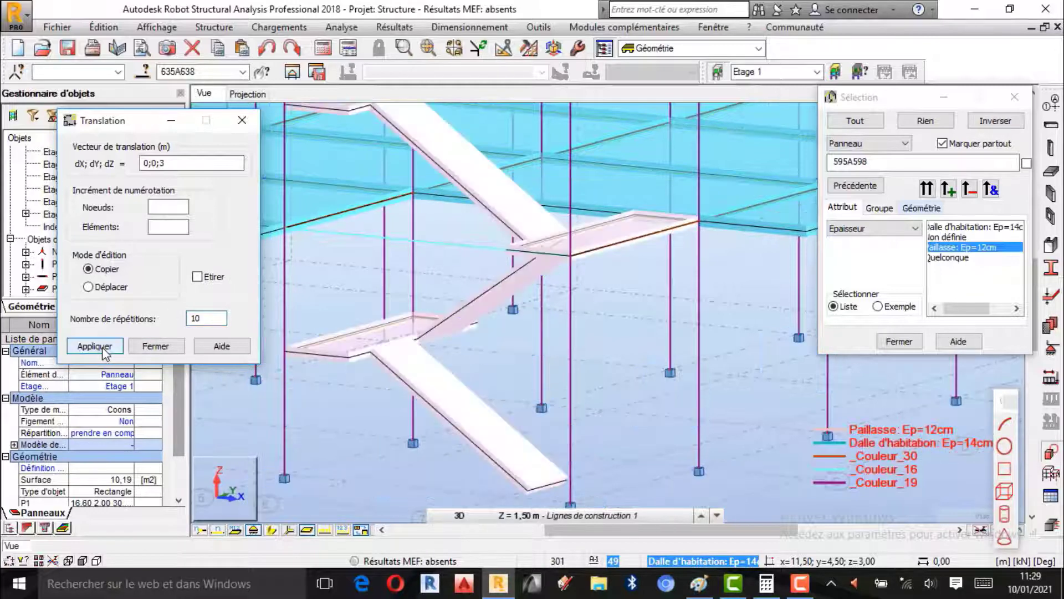
left_click(145, 347)
left_click(914, 347)
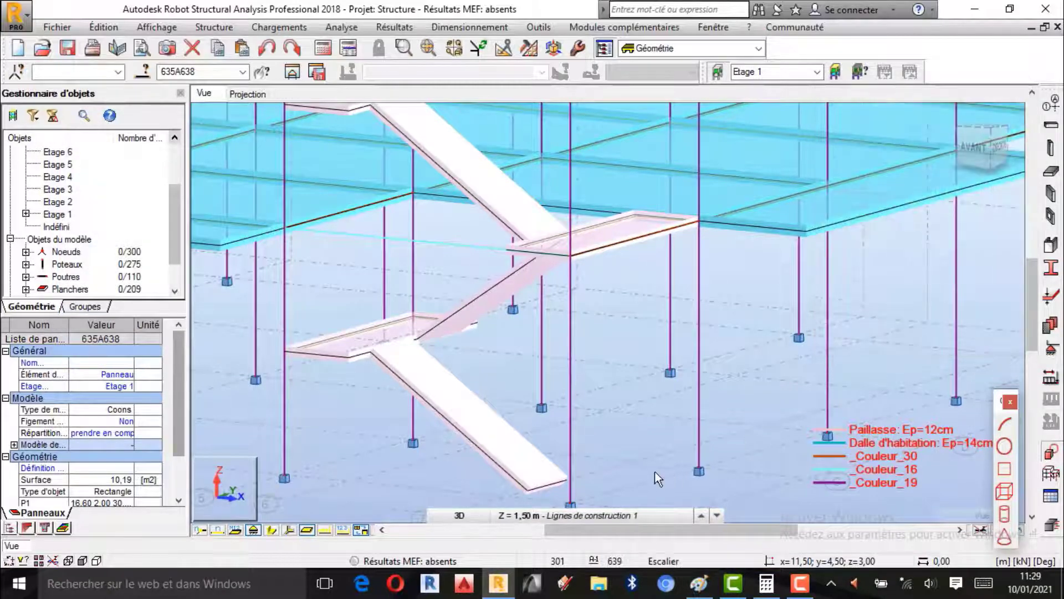
- Clear the selection and examine the copied staircases over the full height of the building in 3D
scroll(567, 434, "down", 8)
scroll(560, 460, "down", 3)
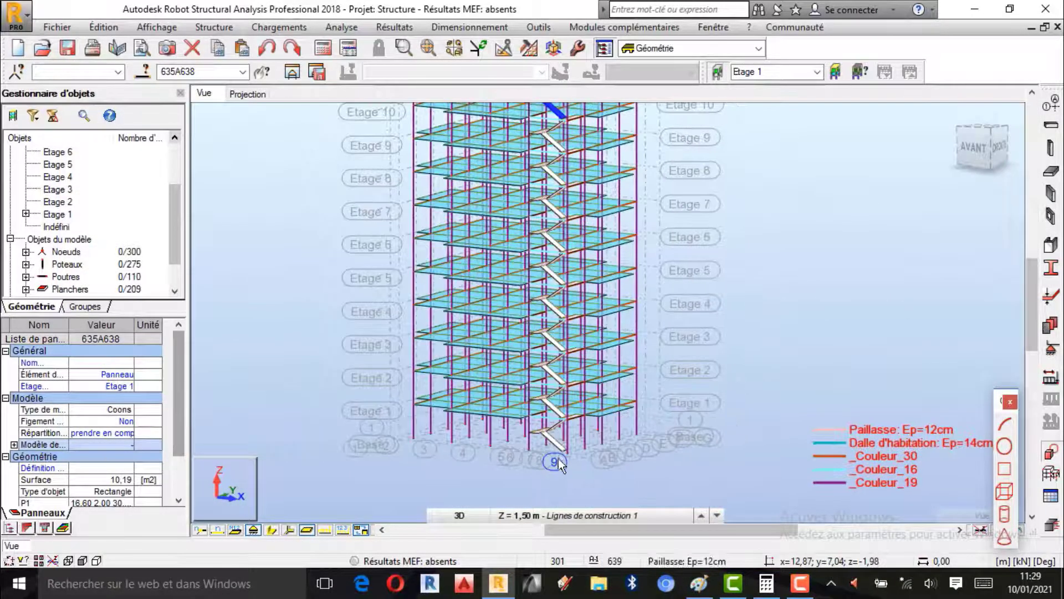
scroll(576, 161, "up", 3)
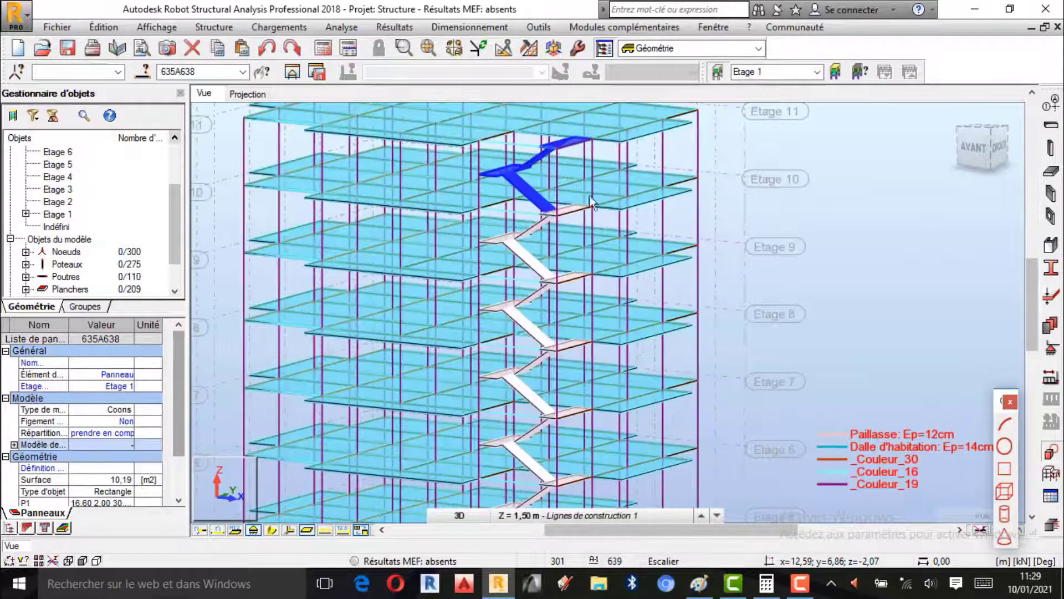
left_click(857, 242)
scroll(747, 198, "up", 3)
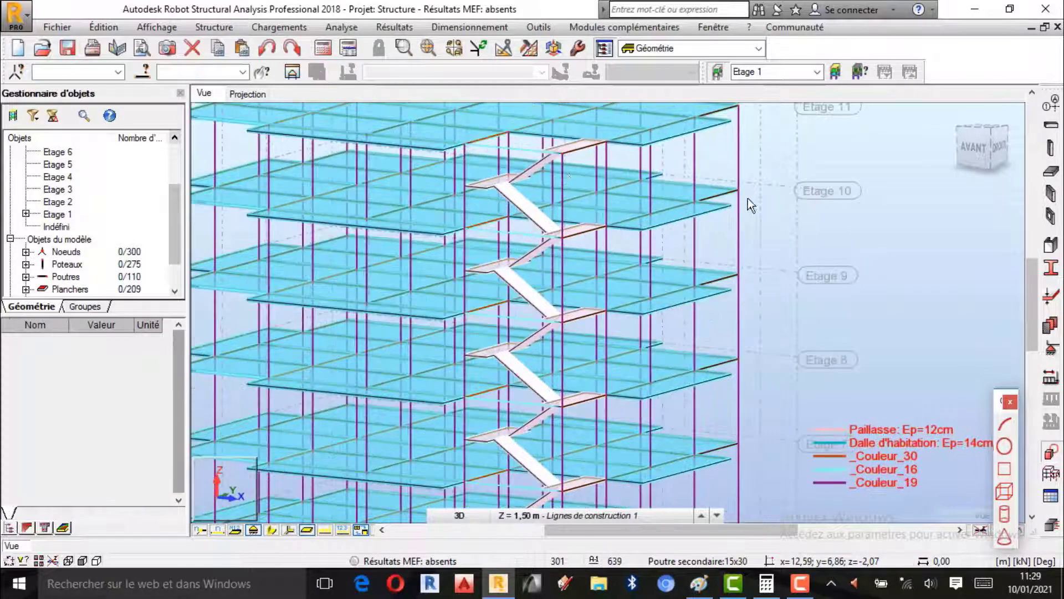
right_click(917, 204)
left_click(883, 268)
left_click_drag(667, 264, 587, 277)
scroll(615, 251, "down", 1)
scroll(664, 226, "down", 3)
scroll(614, 222, "down", 1)
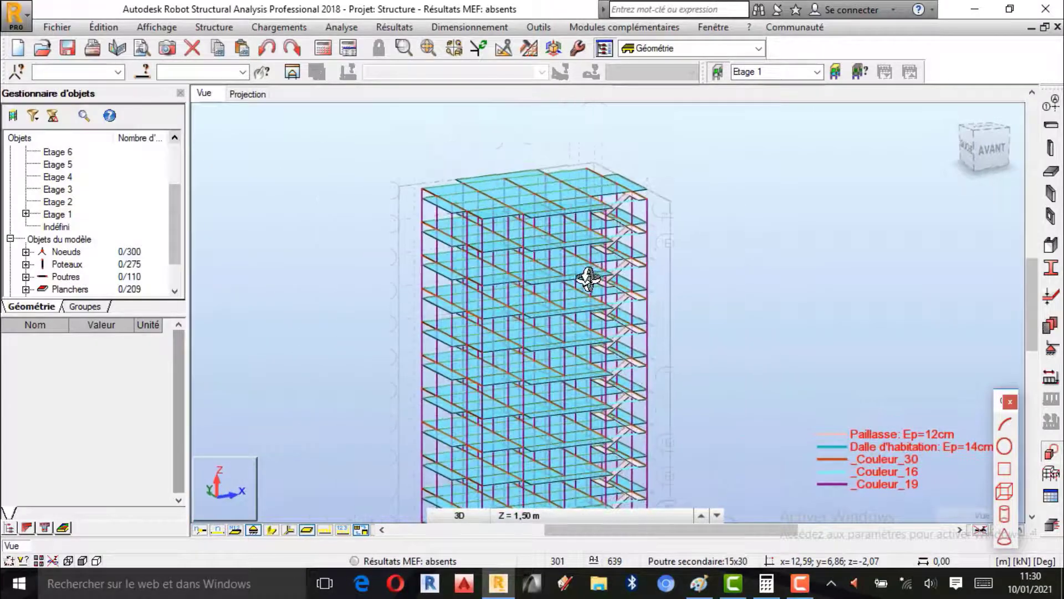
scroll(586, 301, "down", 2)
scroll(591, 386, "up", 3)
scroll(560, 326, "down", 2)
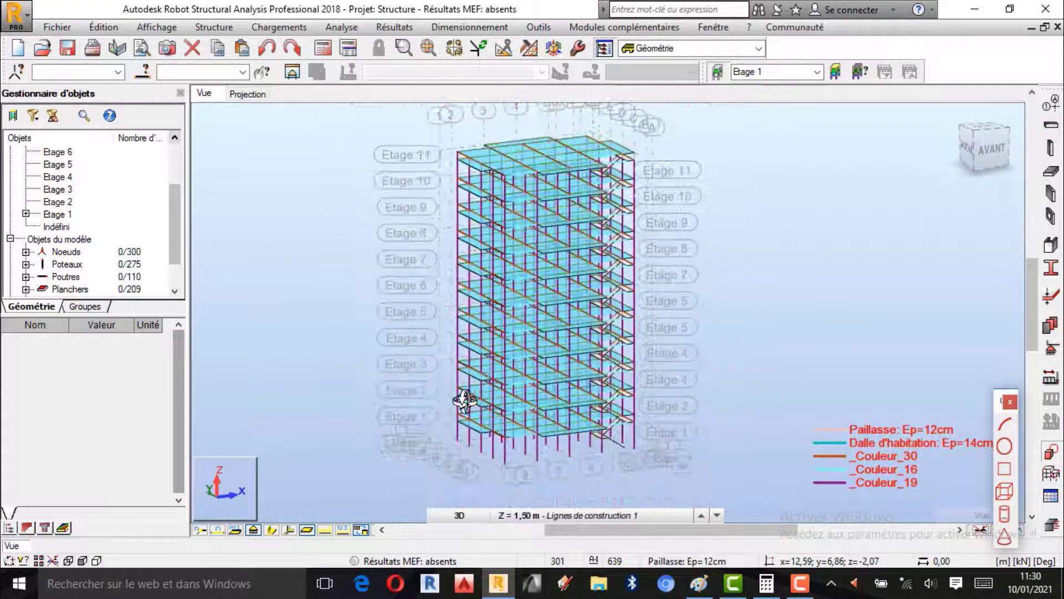
scroll(482, 373, "up", 3)
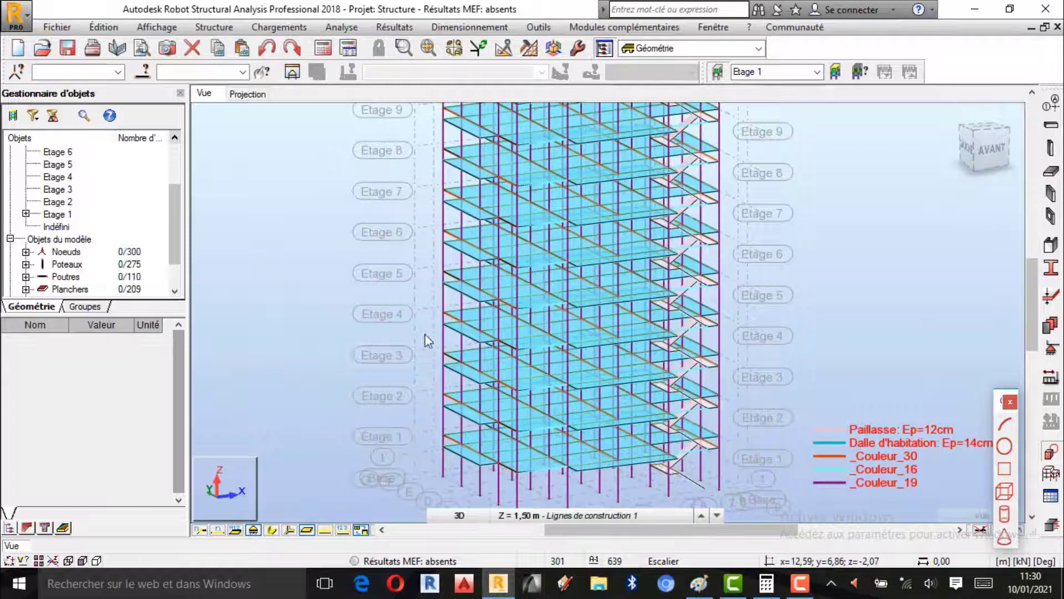
middle_click_drag(425, 334, 494, 304, "shift")
scroll(566, 459, "up", 10)
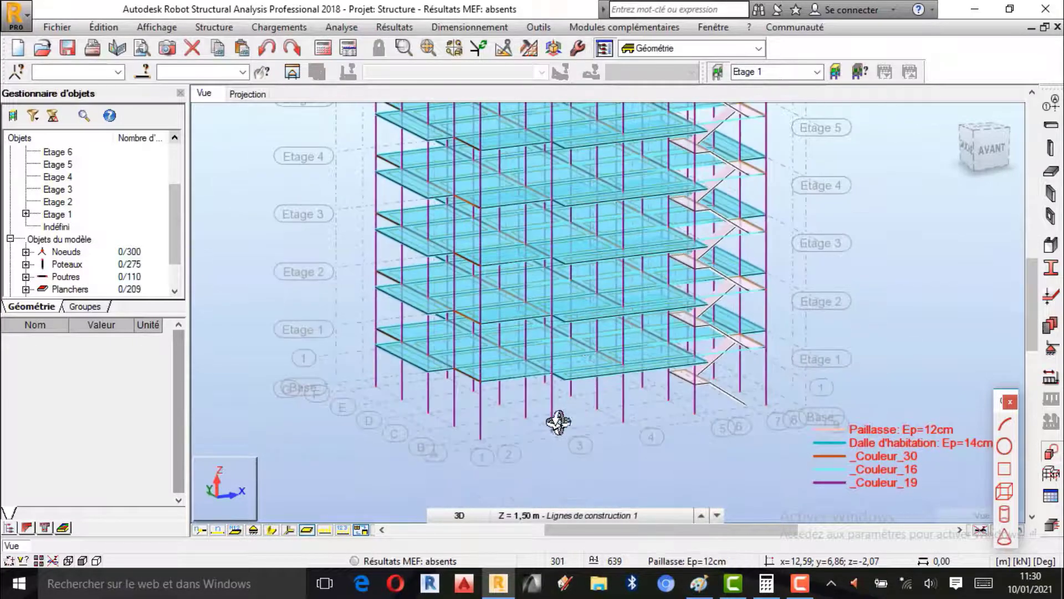
- Display the support symbols and examine the lowest staircase's flights and landings from several sides
left_click(253, 530)
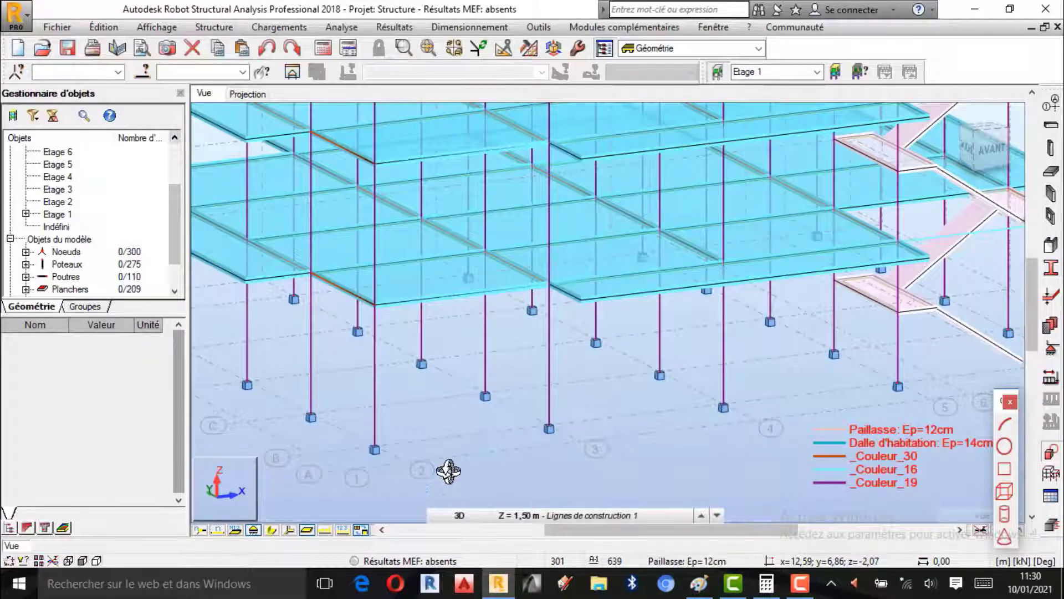
scroll(448, 471, "down", 2)
middle_click_drag(658, 424, 516, 393, "shift")
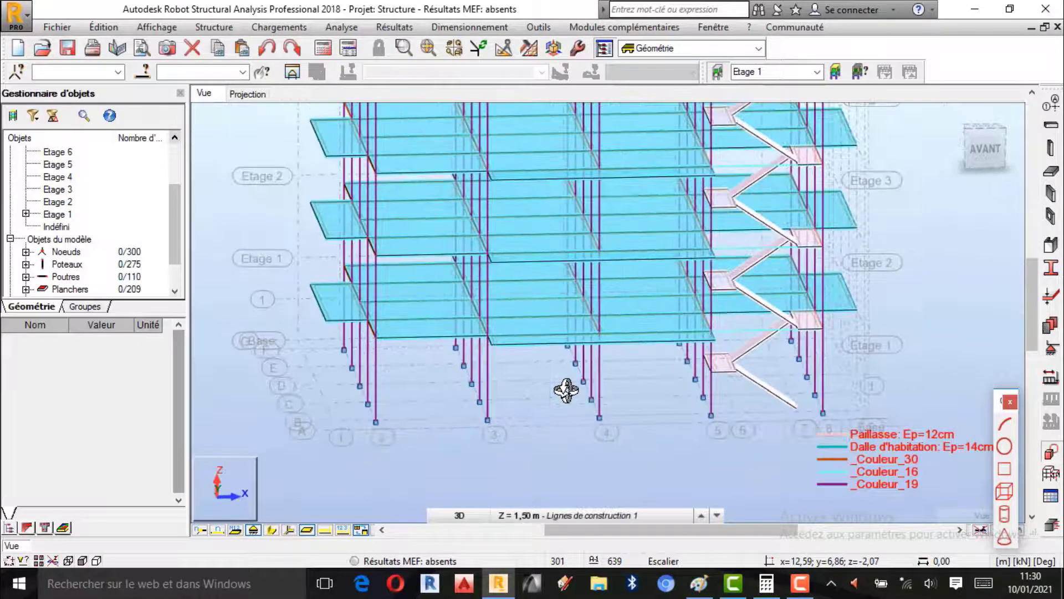
middle_click_drag(625, 391, 558, 383, "shift")
middle_click_drag(715, 429, 616, 466, "shift")
scroll(630, 460, "up", 3)
scroll(630, 460, "up", 2)
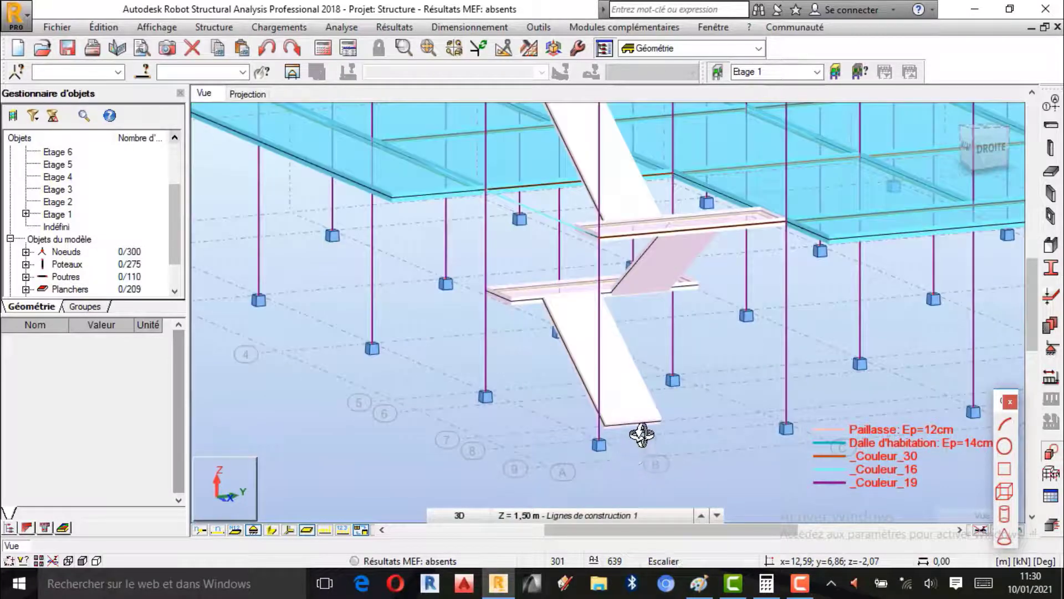
scroll(641, 426, "up", 1)
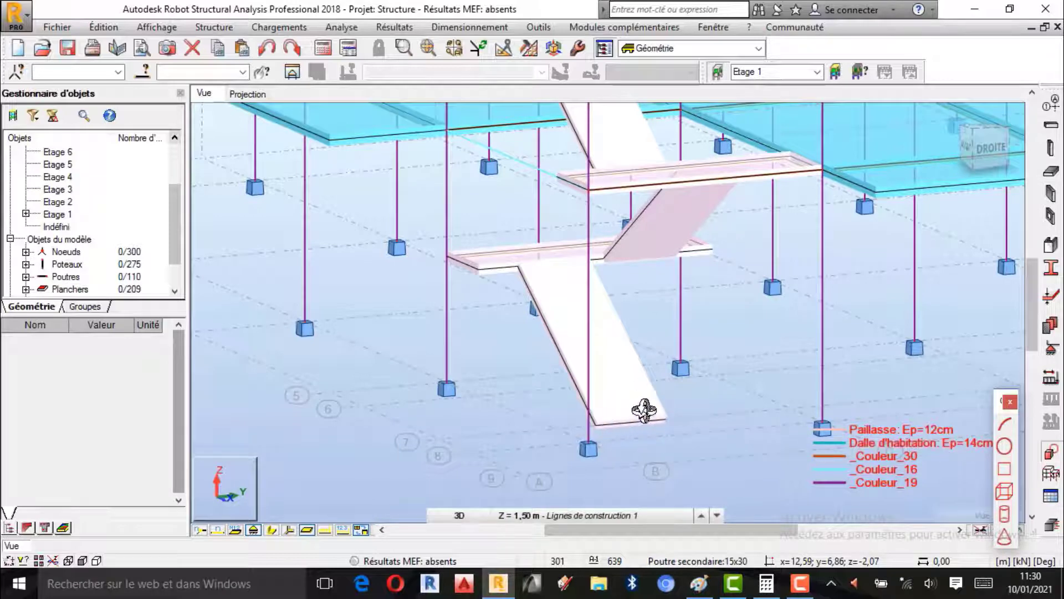
left_click_drag(590, 427, 509, 299)
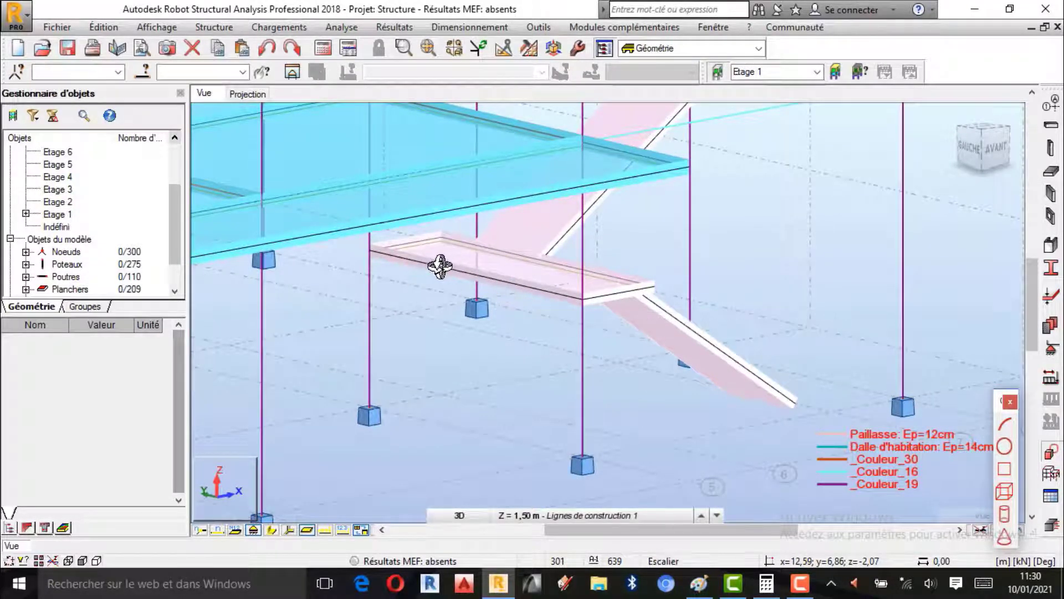
scroll(510, 310, "down", 1)
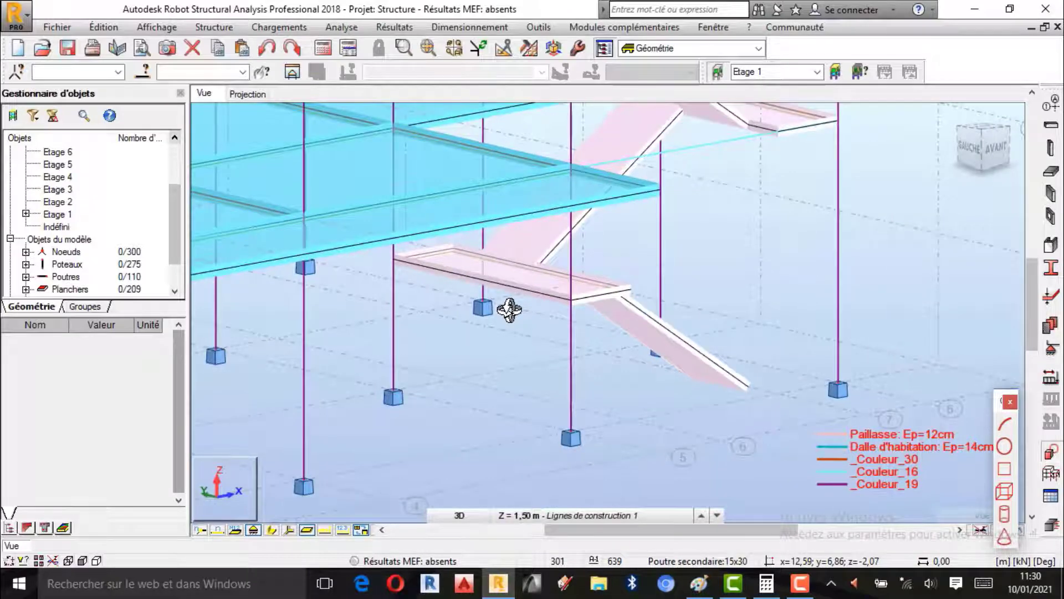
- Assign a linear fixed support (Encastrement) to the bottom edge of the lowest stair flight and close the supports dialog
left_click_drag(489, 330, 510, 428)
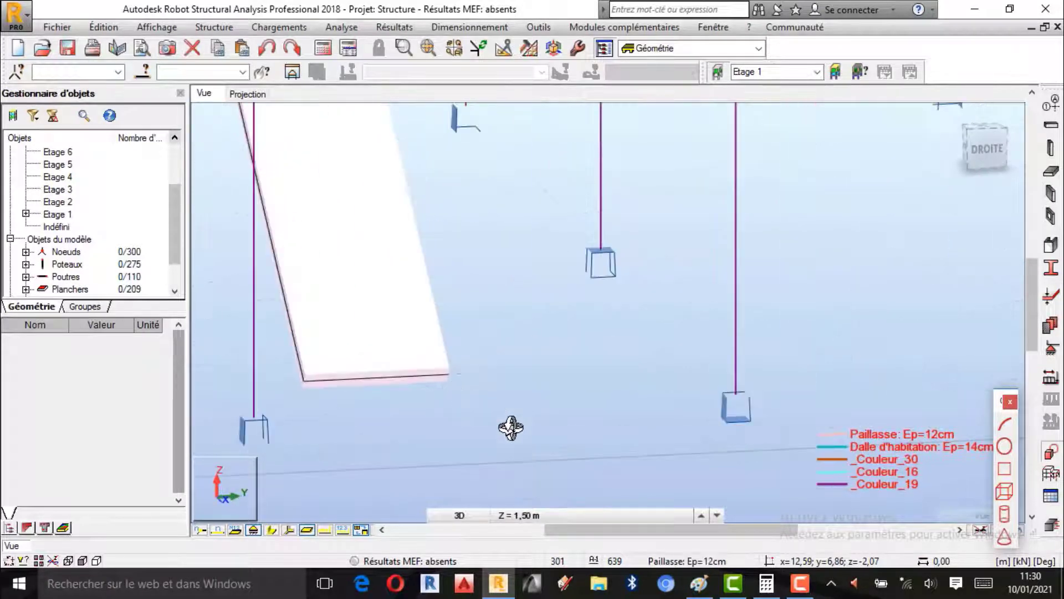
right_click(510, 424)
left_click(556, 200)
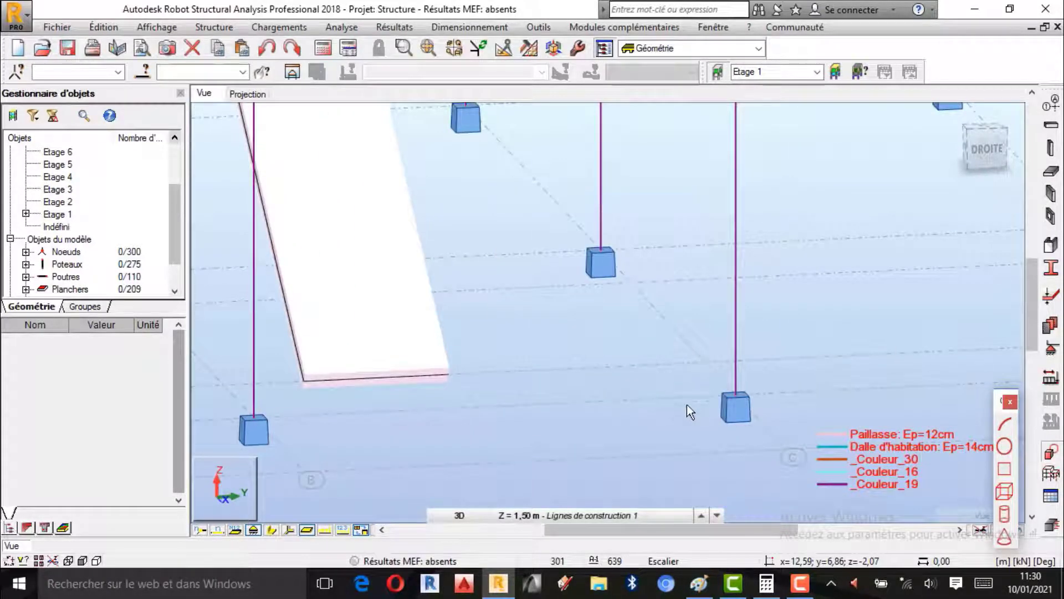
left_click(1051, 350)
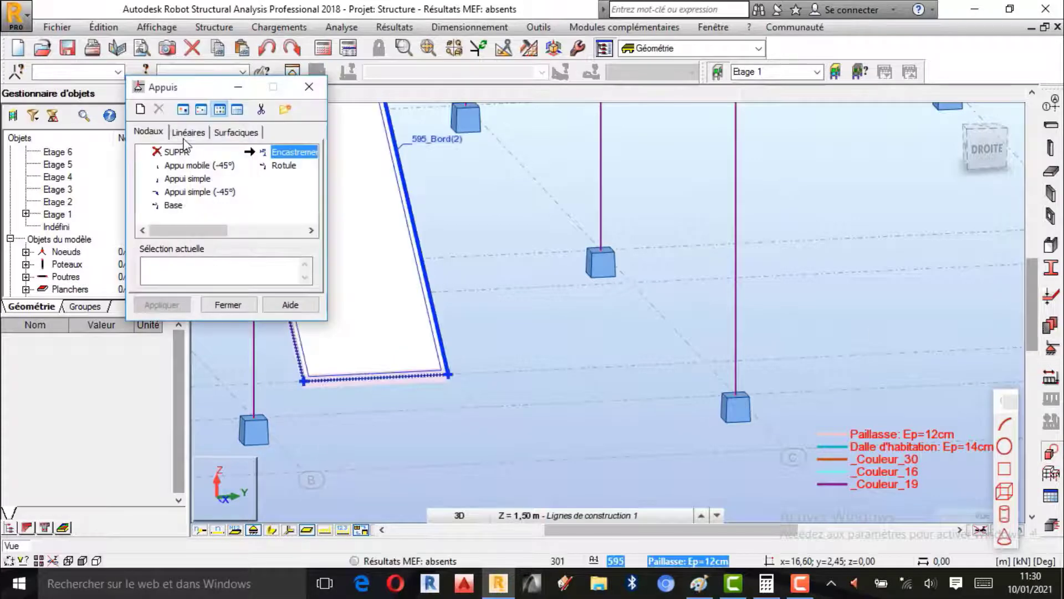
left_click(283, 154)
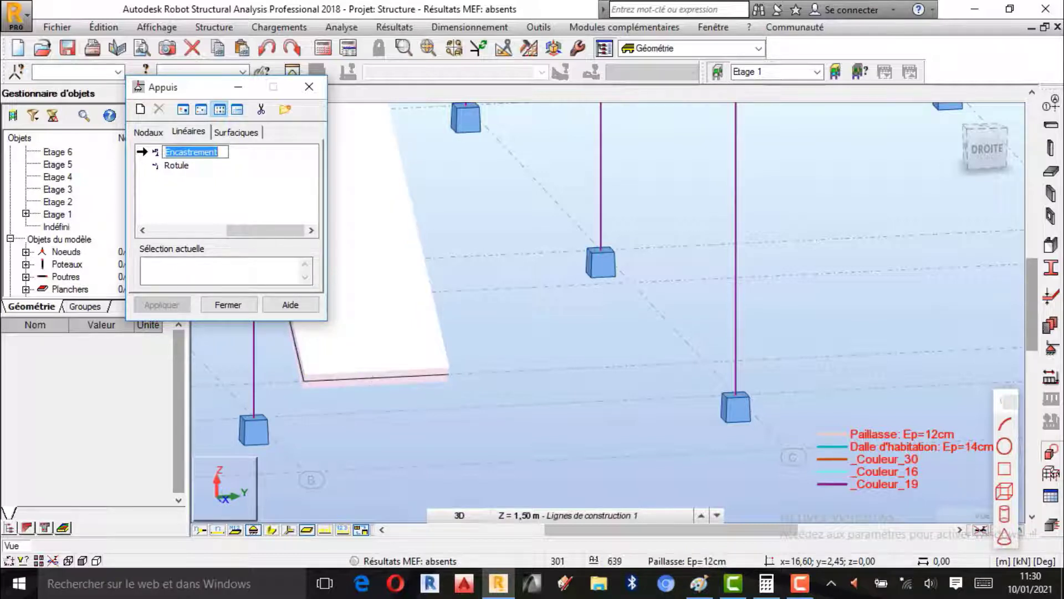
left_click(408, 376)
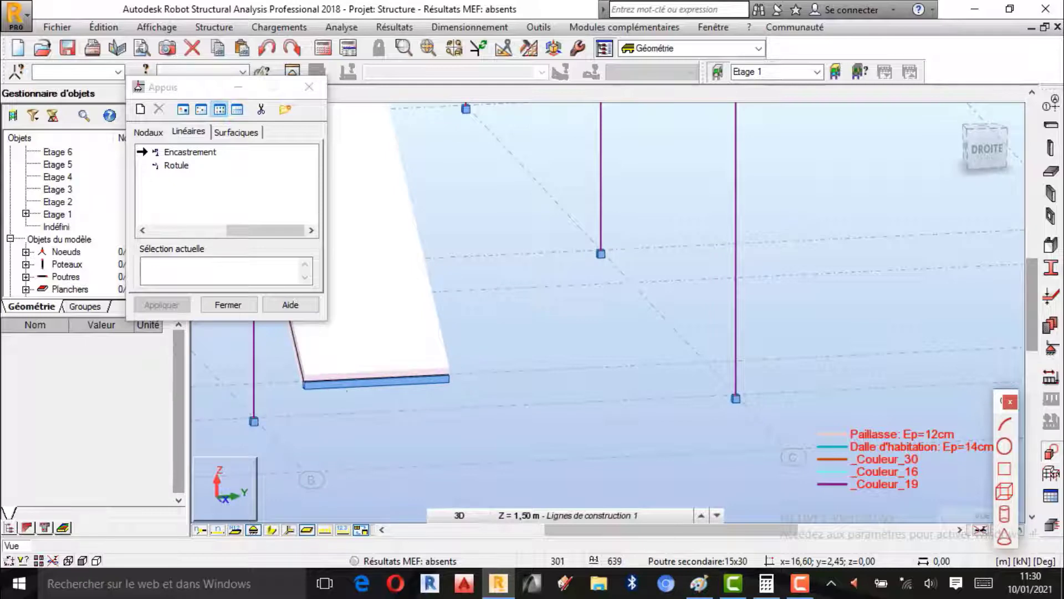
left_click(311, 87)
- Examine the lowest staircase's flight and intermediate landing between the columns, and switch to Paint to review the staircase sketch
scroll(522, 427, "down", 2)
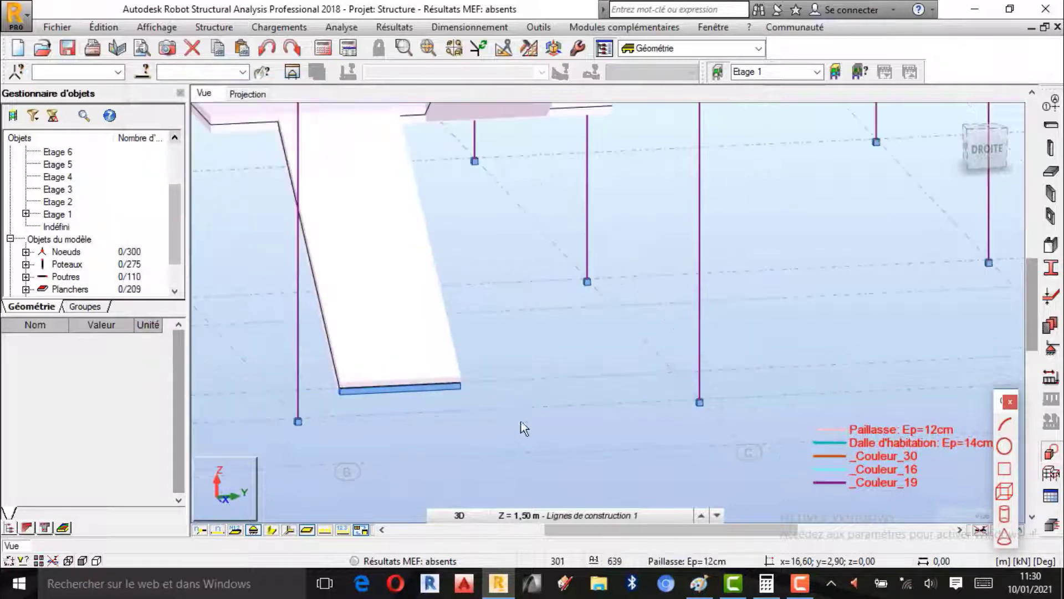
scroll(531, 451, "down", 2)
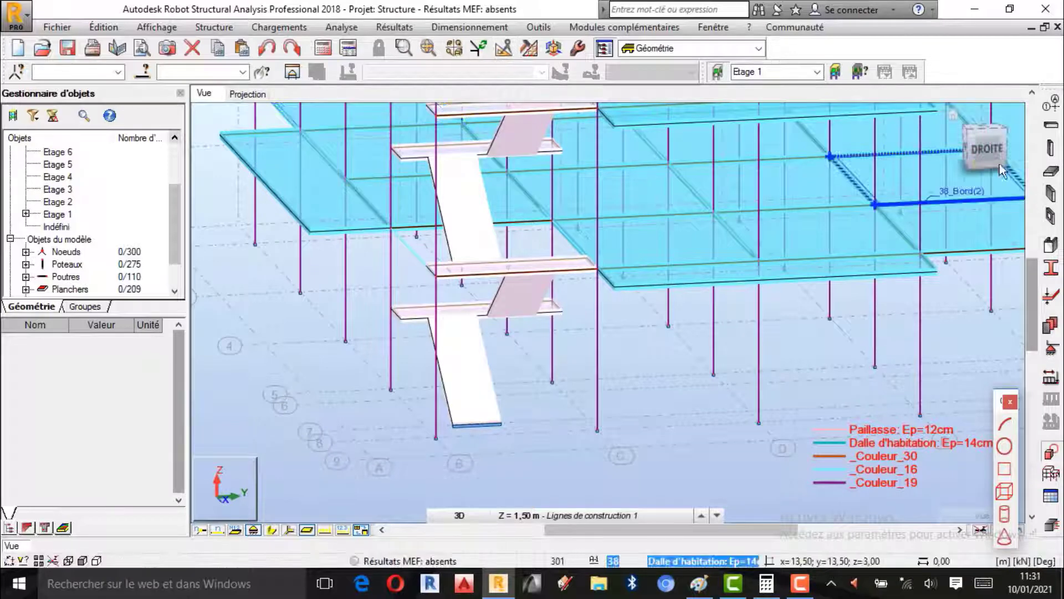
right_click(227, 271)
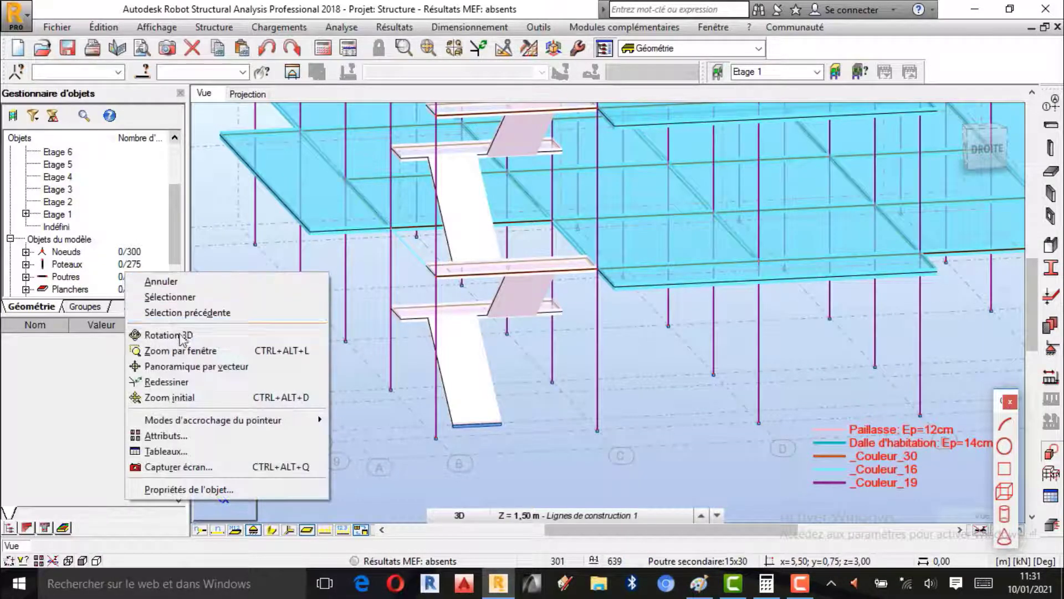
left_click(158, 334)
left_click_drag(302, 346, 465, 365)
scroll(464, 366, "up", 4)
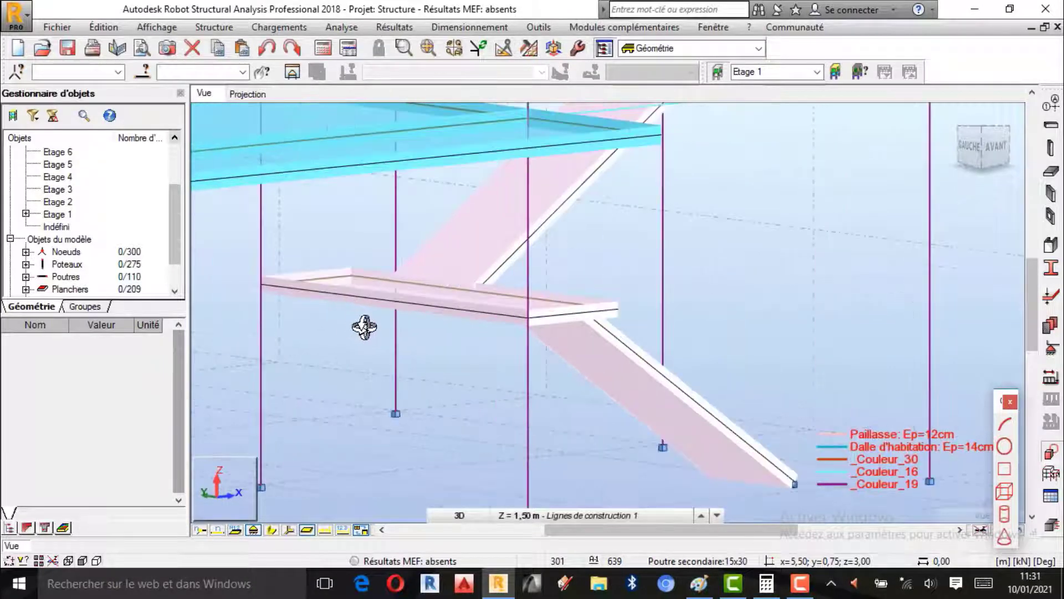
right_click(722, 279)
left_click(688, 289)
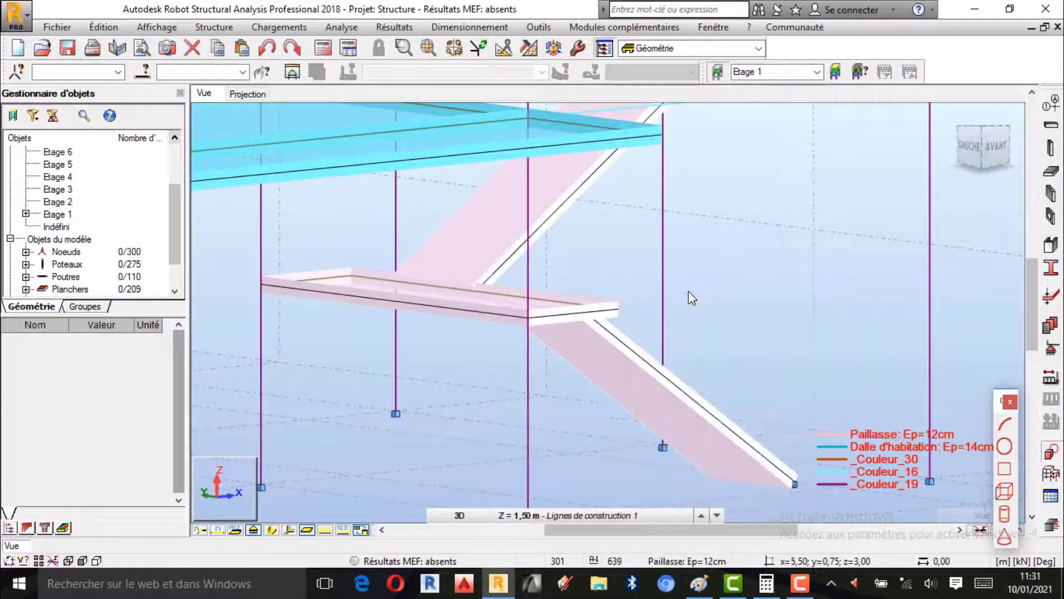
left_click(531, 470)
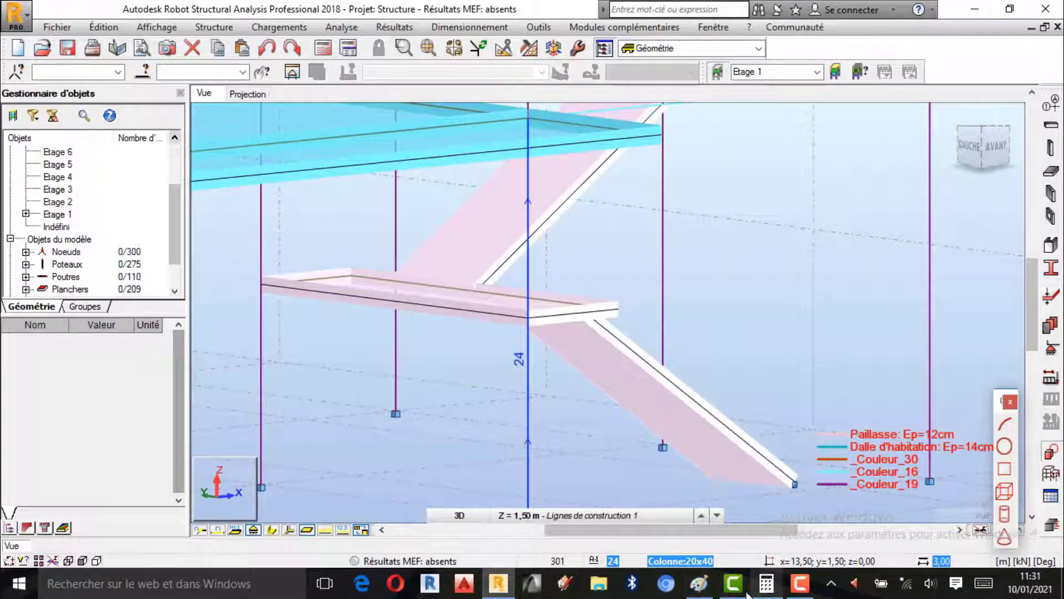
left_click(699, 583)
scroll(437, 323, "down", 3)
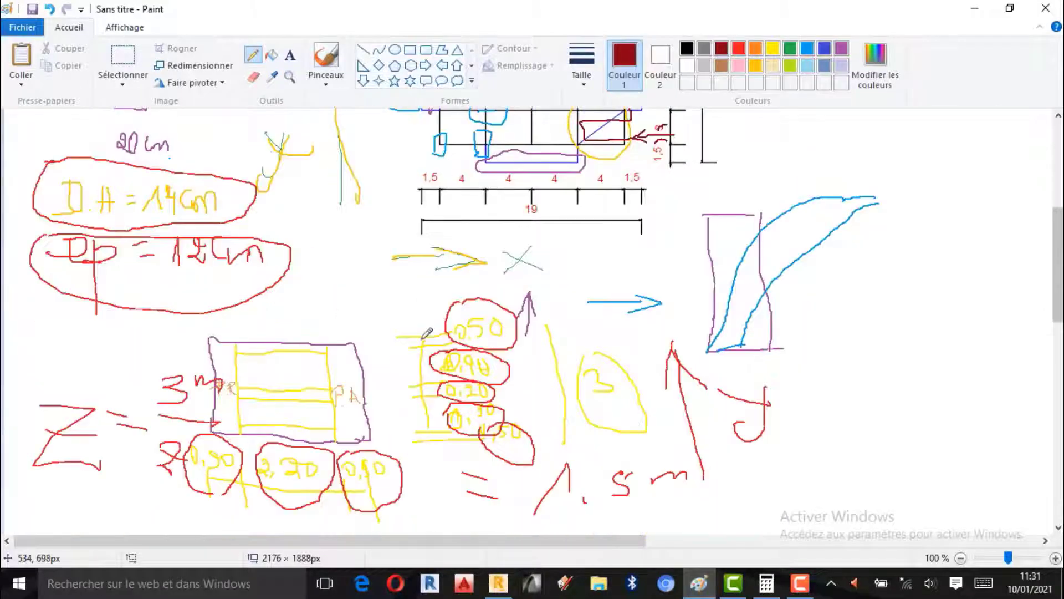
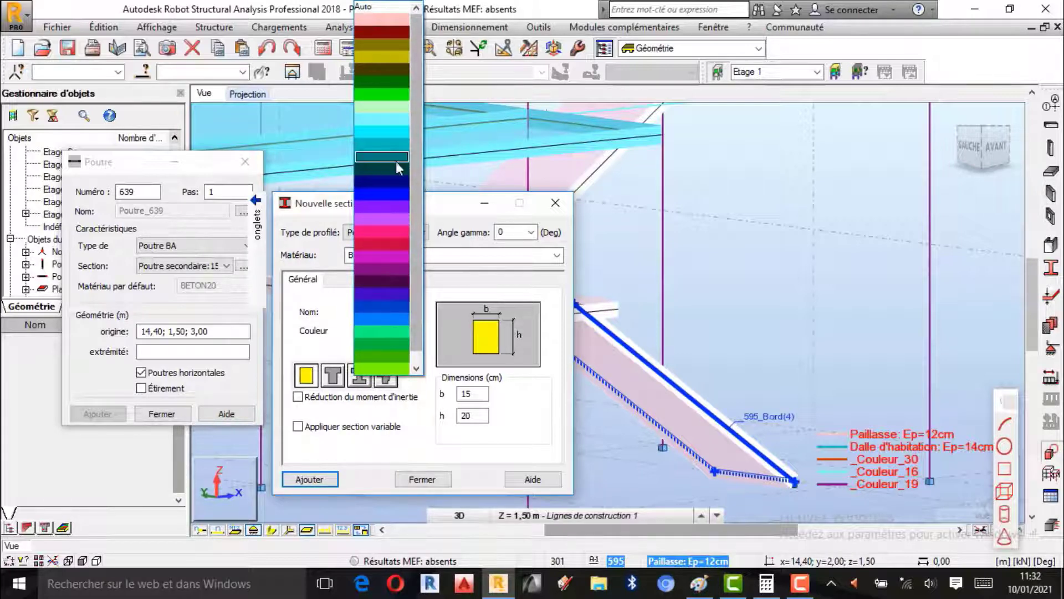
- Add the light green BETON20 beam section Poutre palliere:15x20 with b 15 and h 20 cm, and close the section dialog
left_click(382, 369)
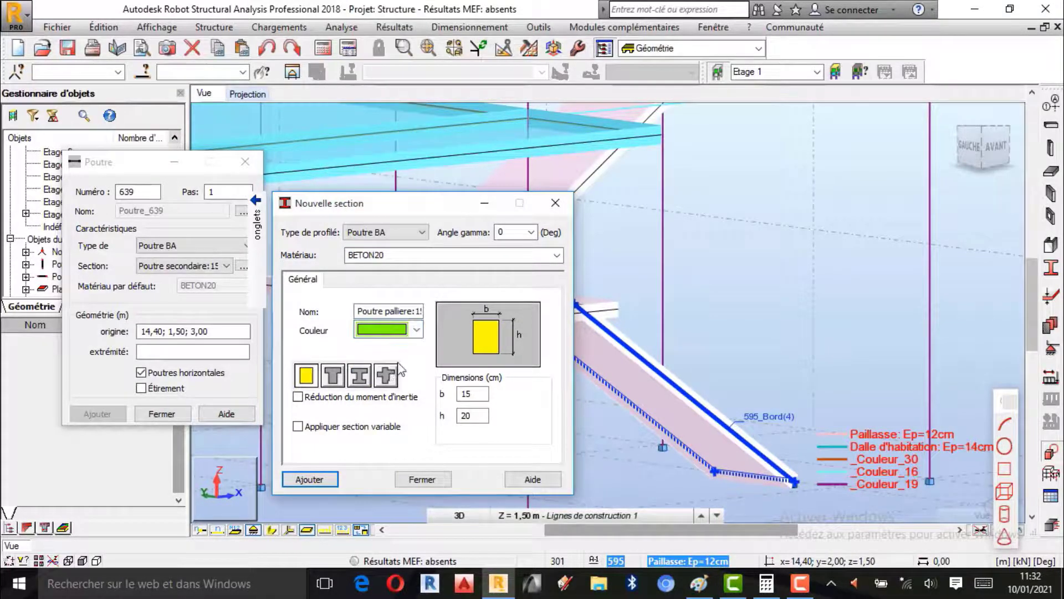
left_click(313, 481)
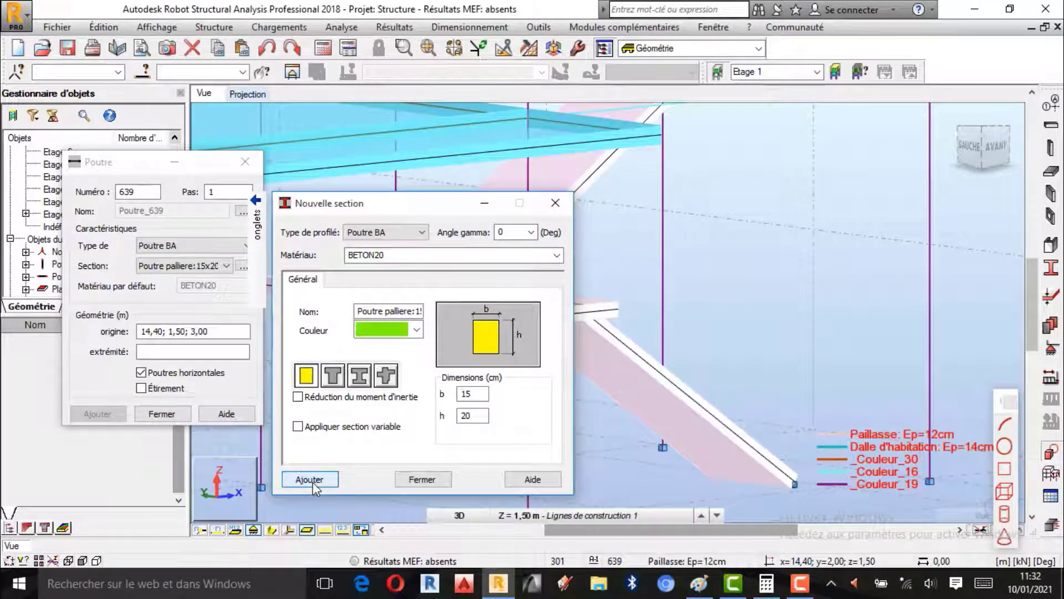
left_click(443, 484)
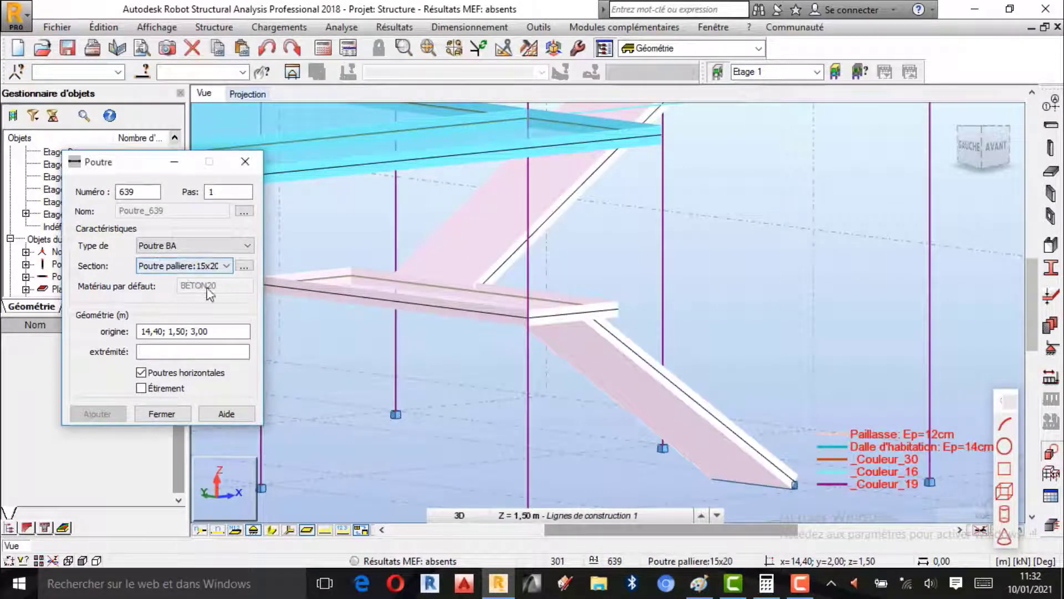
- Display the section shapes and place a Poutre palliere:15x20 beam along the landing edge from 13,50; 4,50; 1,50 to 13,50; 1,50; 1,50
scroll(831, 399, "down", 3)
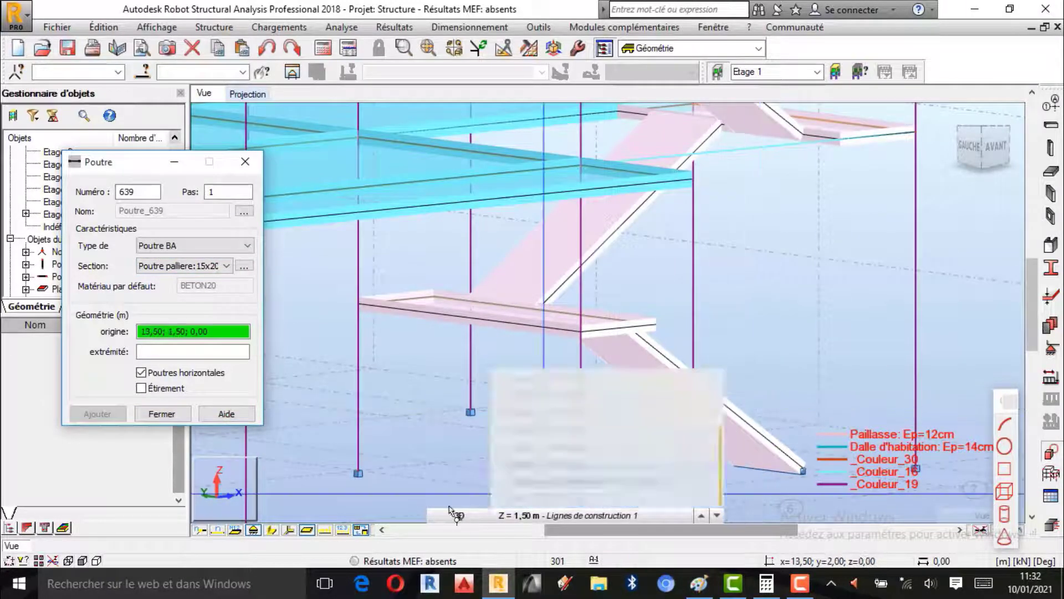
left_click(273, 529)
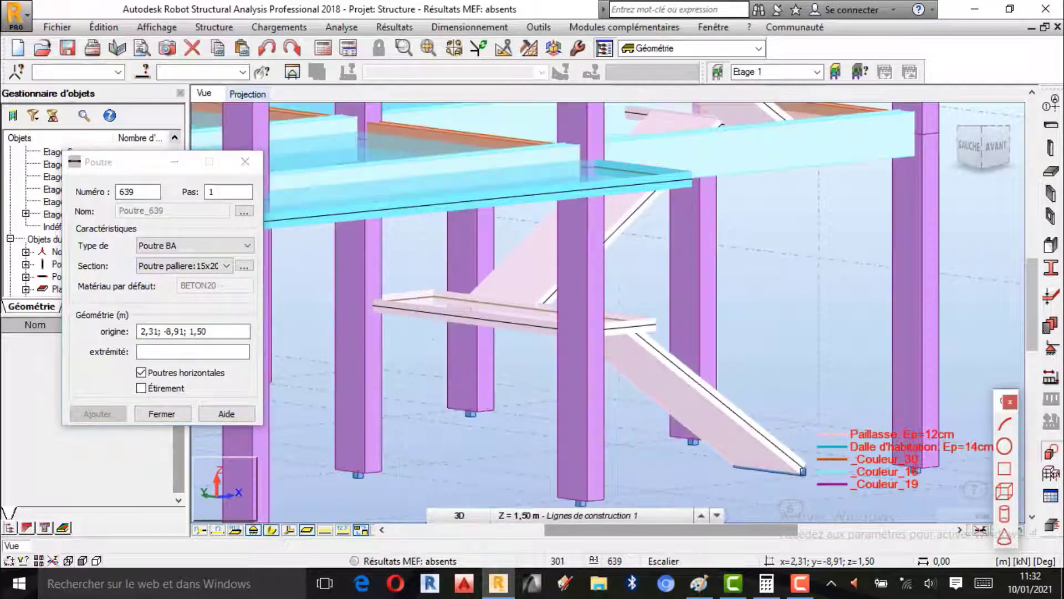
scroll(498, 308, "down", 3)
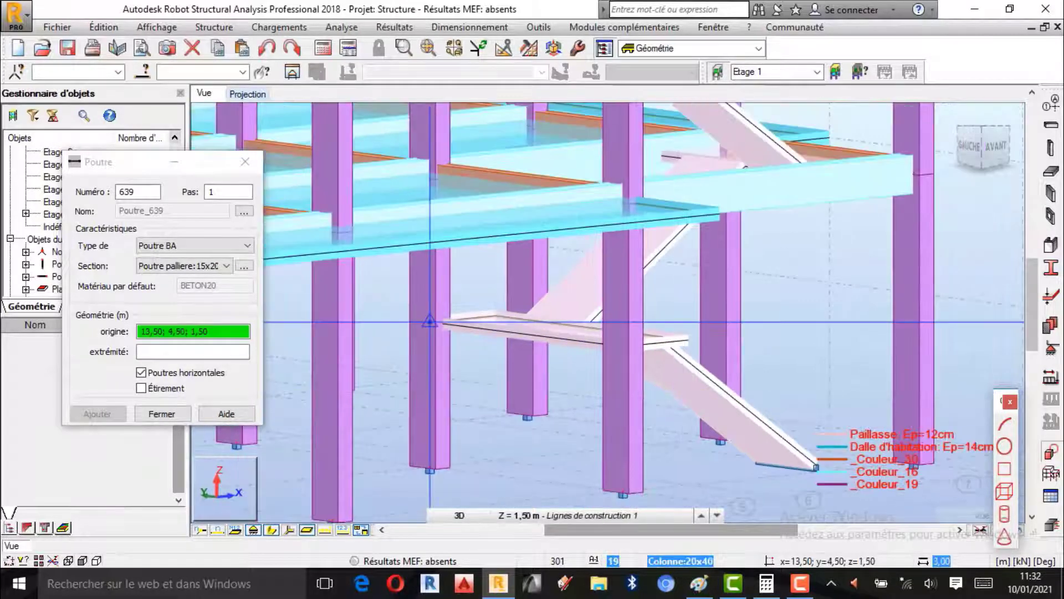
left_click(429, 321)
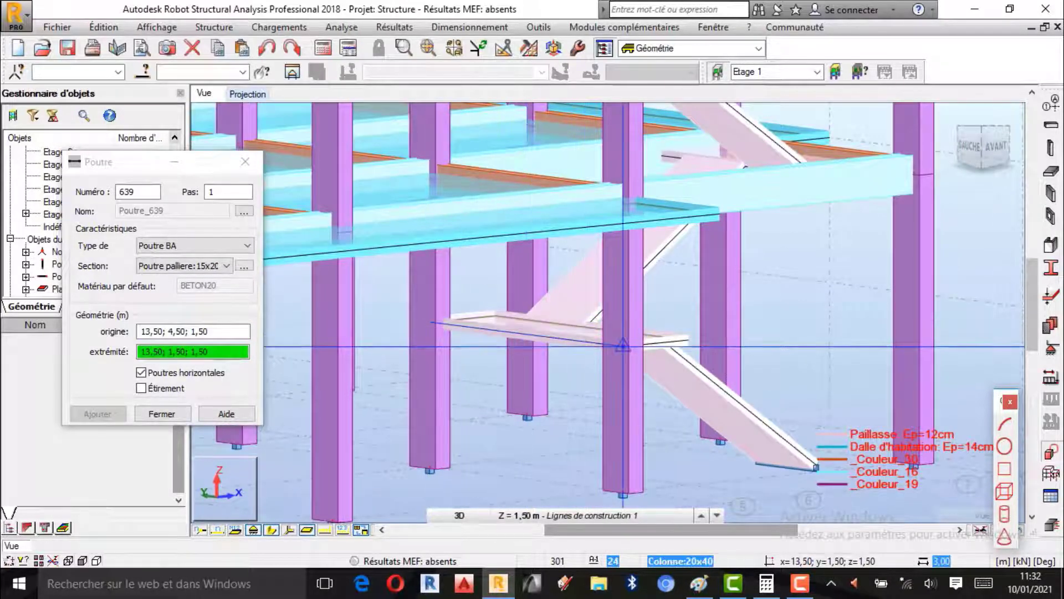
left_click(623, 346)
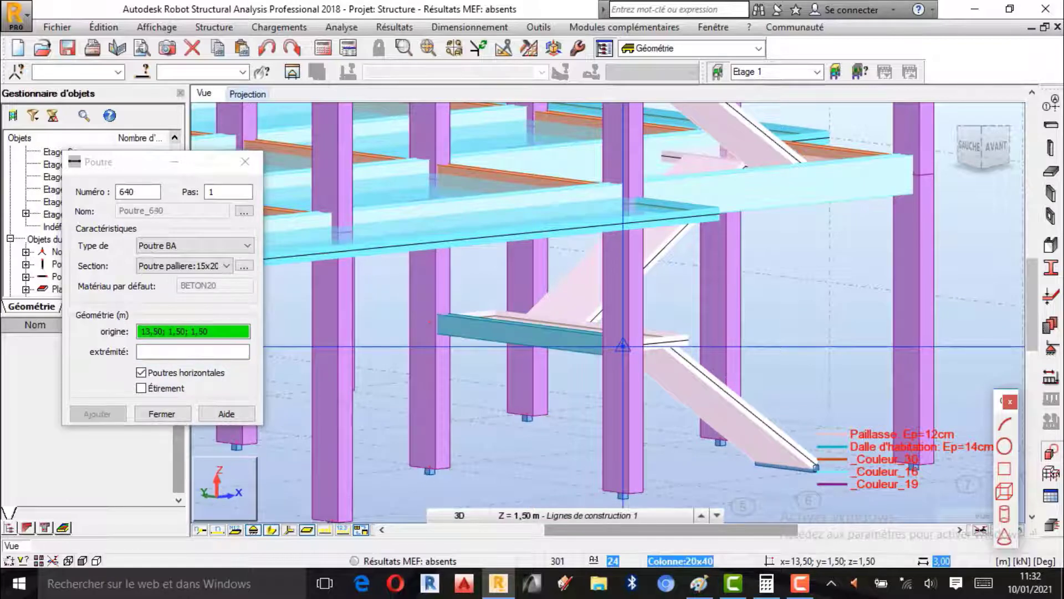
left_click(244, 161)
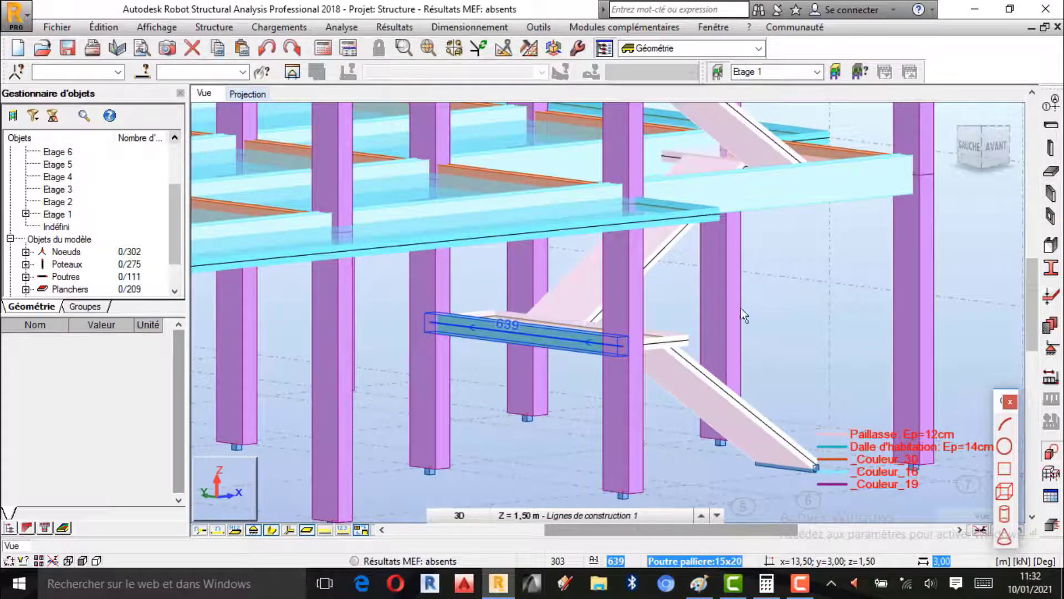
- Turn off the group and thickness colour legends in the display attributes, keeping only the section legend (Profilés - légende par couleurs)
right_click(794, 292)
left_click(737, 456)
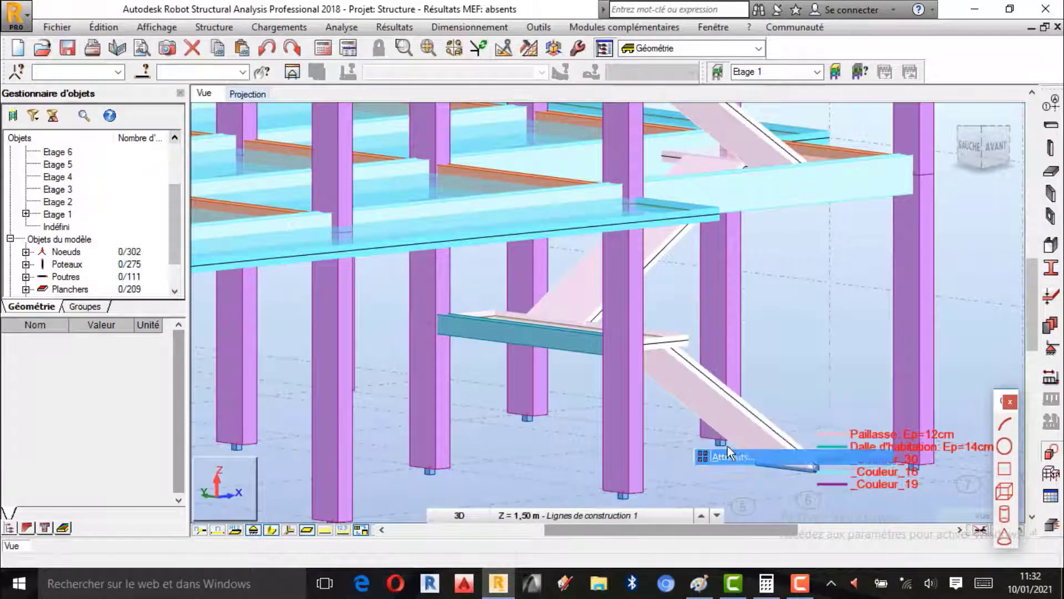
left_click(87, 144)
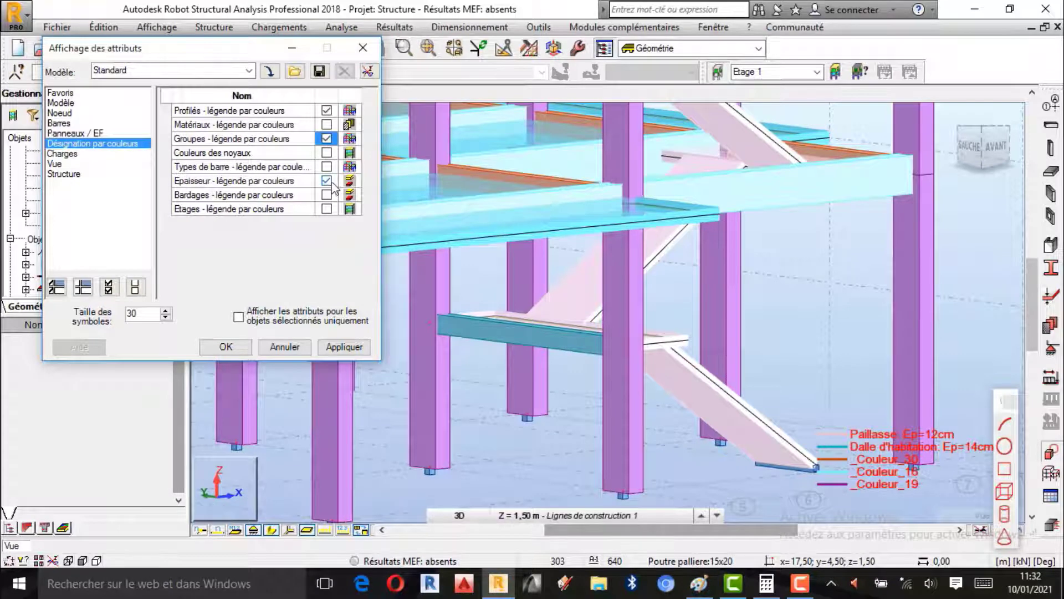
left_click(326, 181)
left_click(326, 139)
left_click(326, 110)
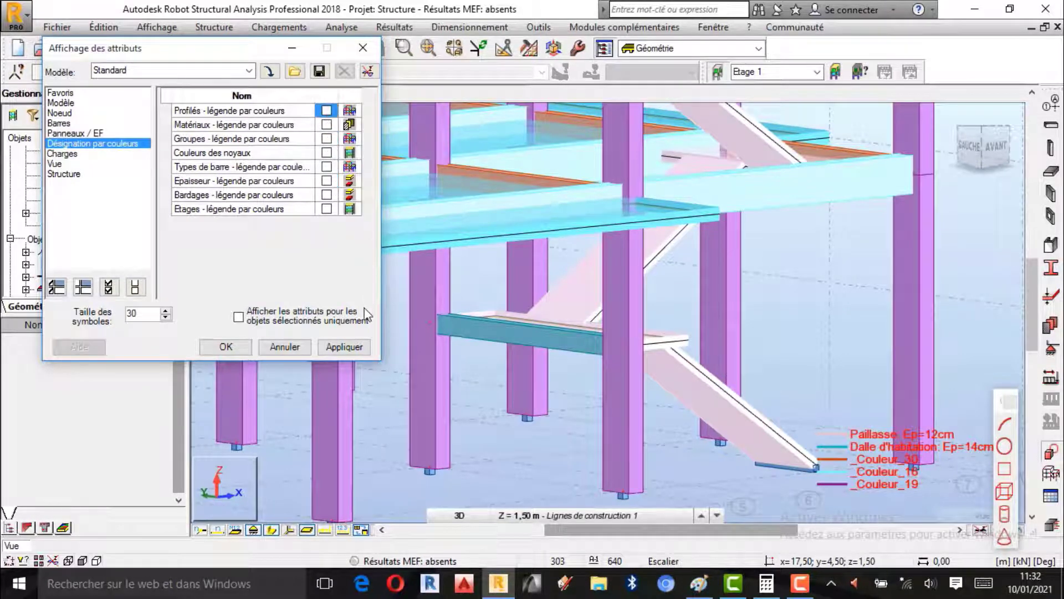
left_click(344, 347)
left_click(326, 110)
left_click(344, 347)
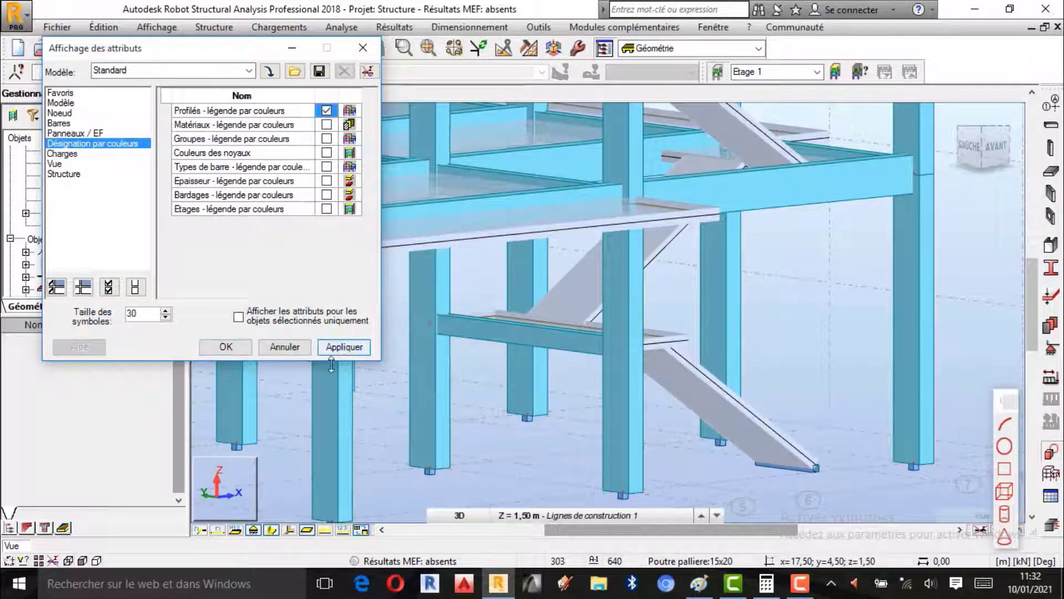
left_click(363, 47)
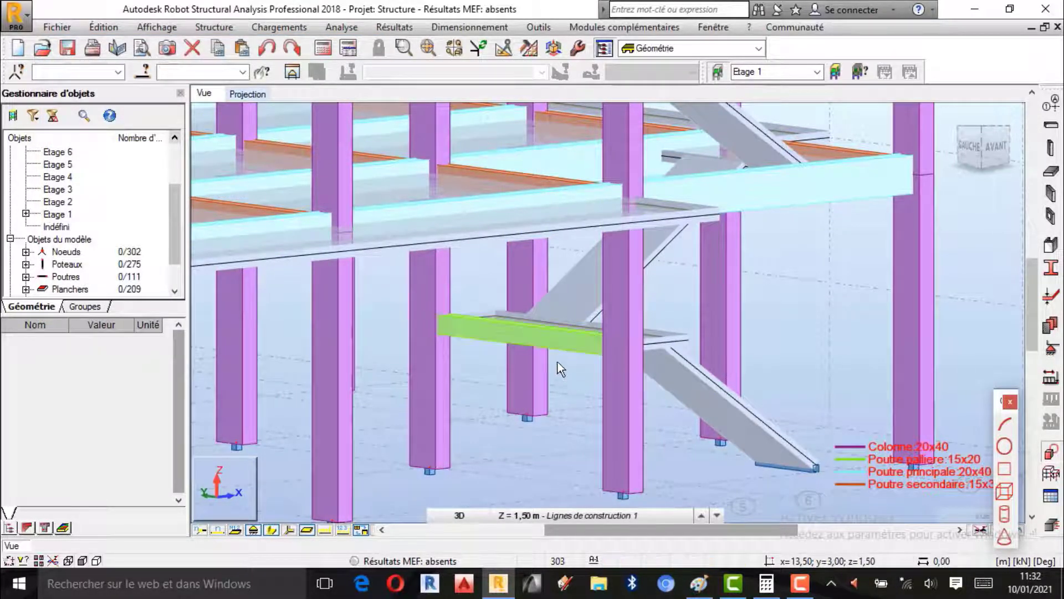
- Copy the new landing beam upward with the translation vector 0;0;3 and 10 repetitions
left_click(561, 342)
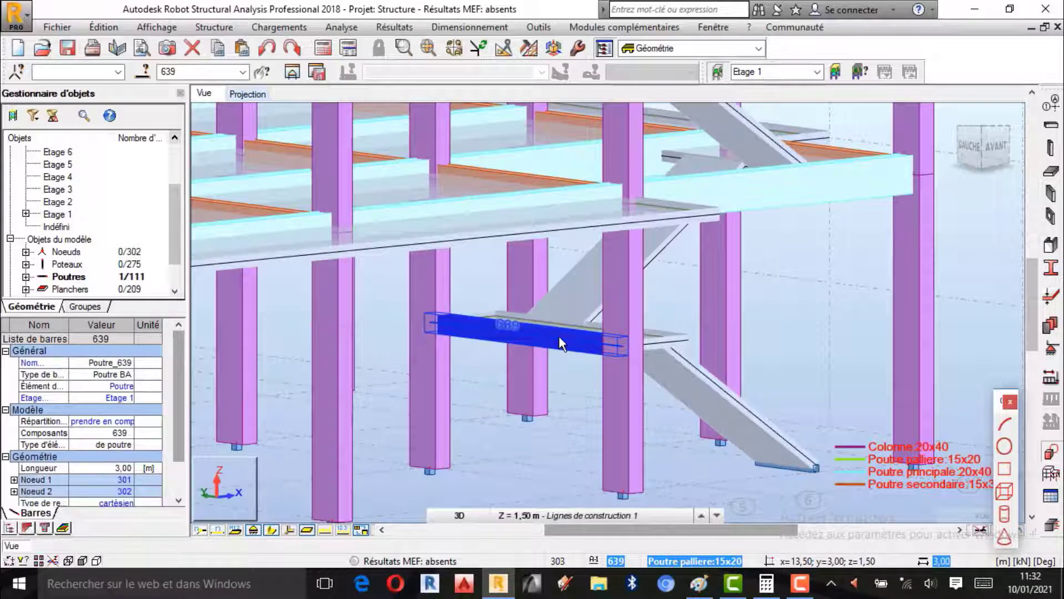
scroll(527, 420, "down", 2)
scroll(526, 421, "down", 3)
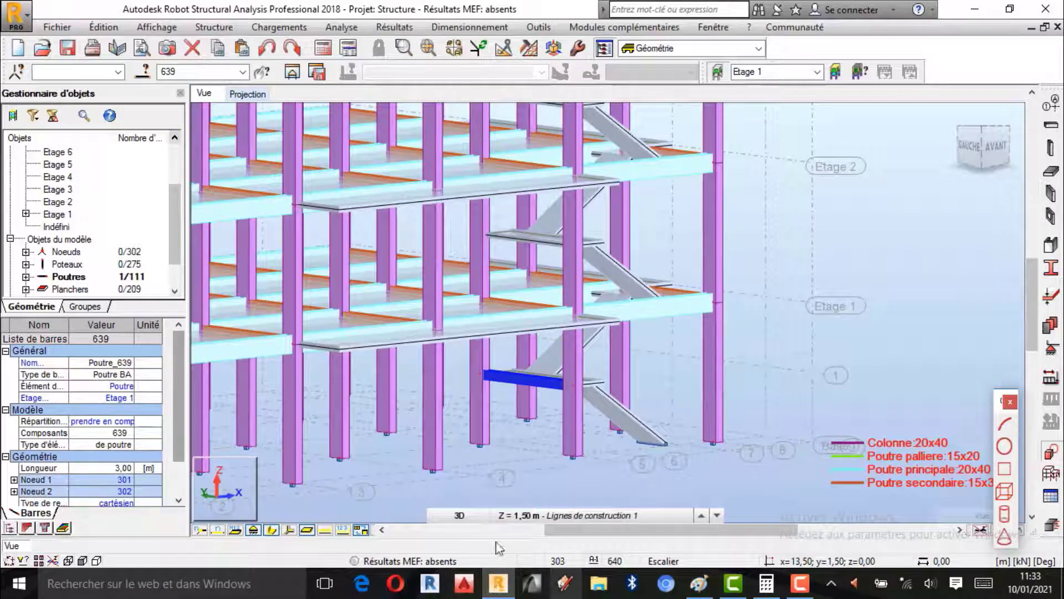
left_click(101, 28)
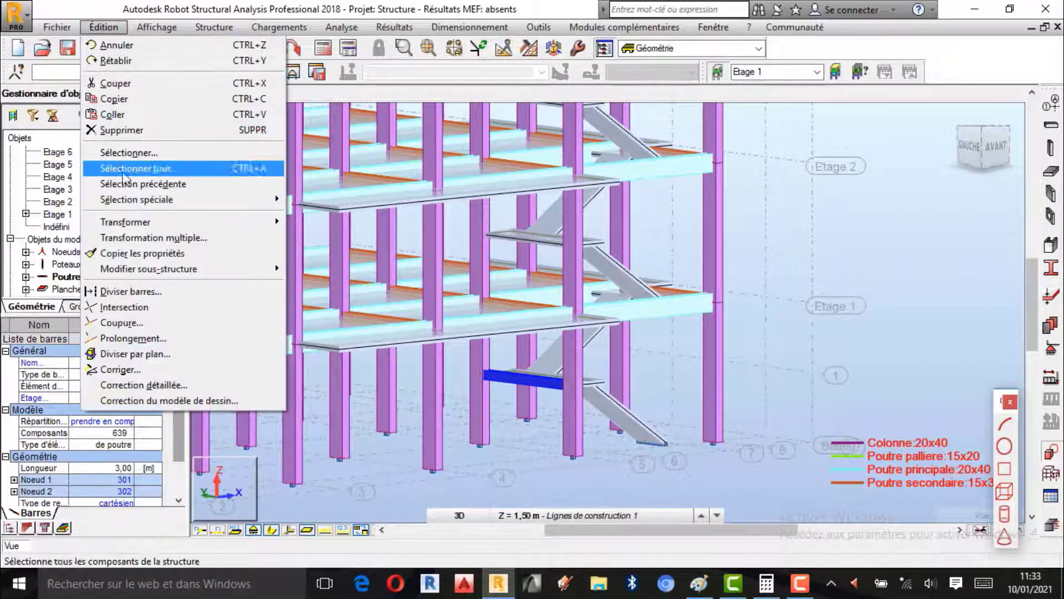
mouse_move(139, 222)
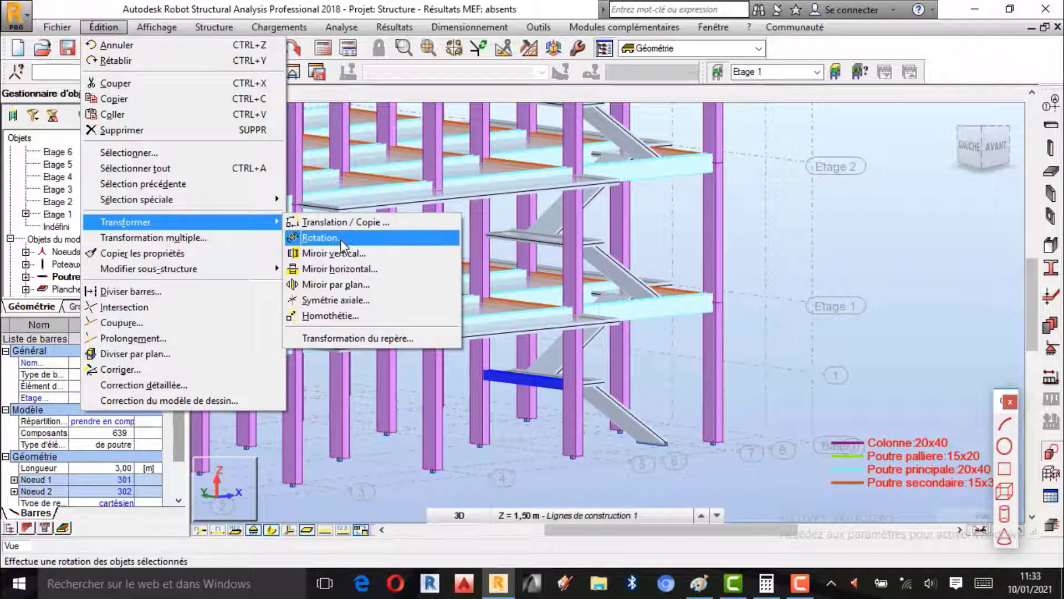
left_click(338, 222)
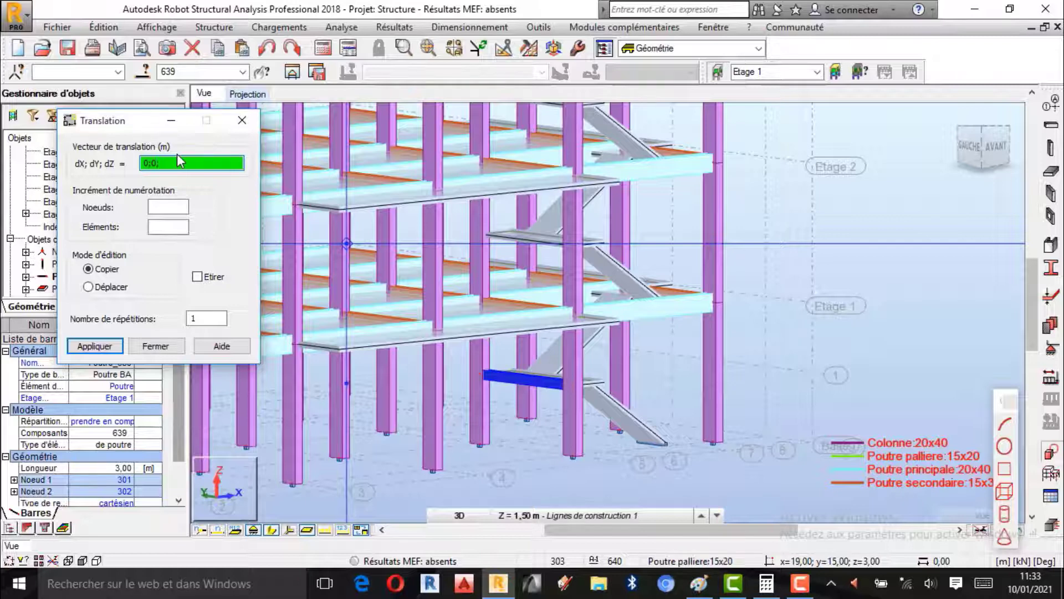
type("3")
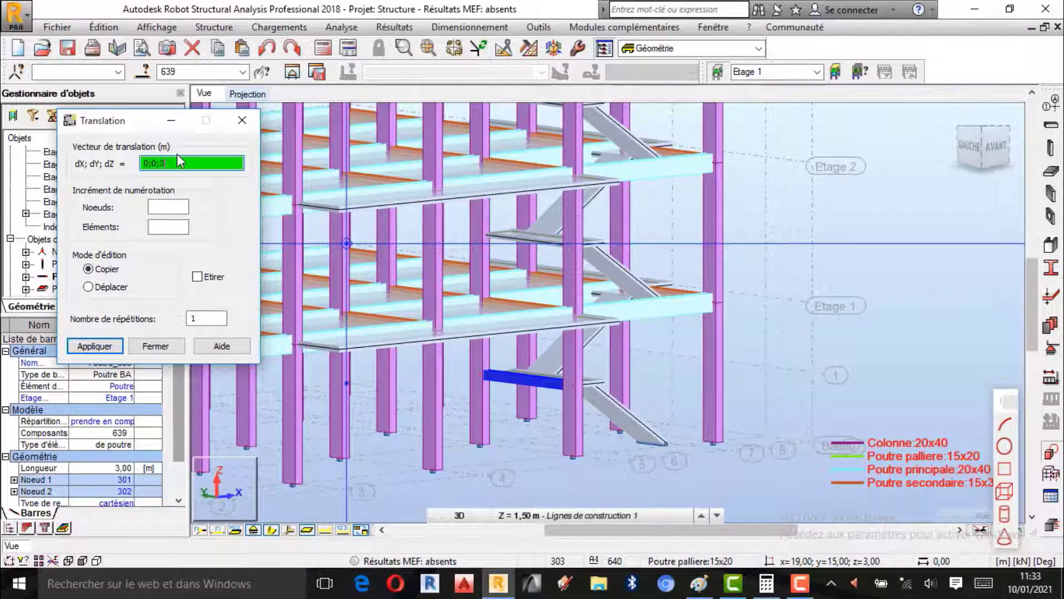
left_click(191, 318)
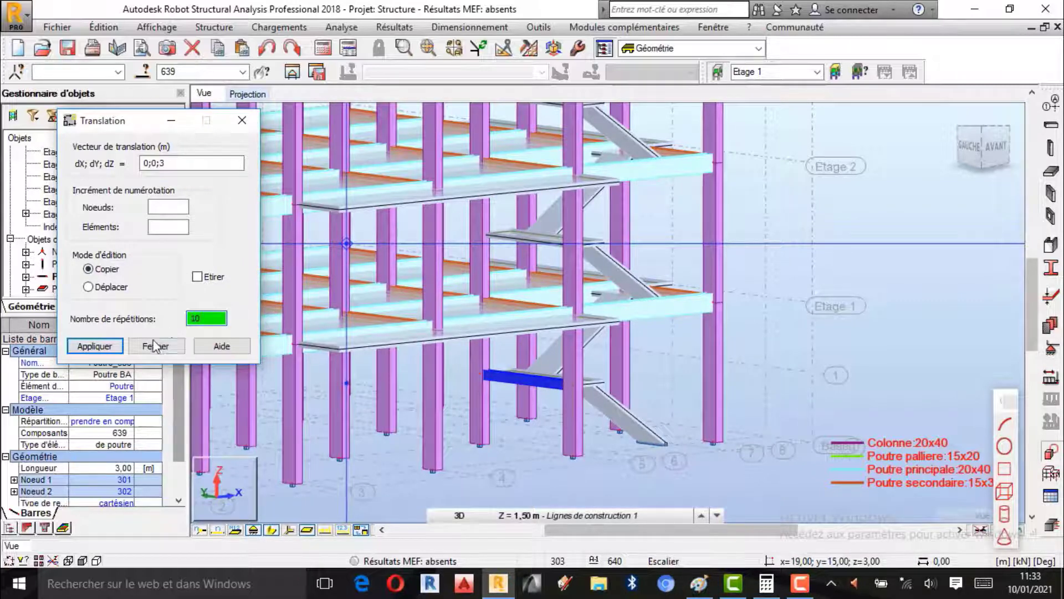
left_click(95, 347)
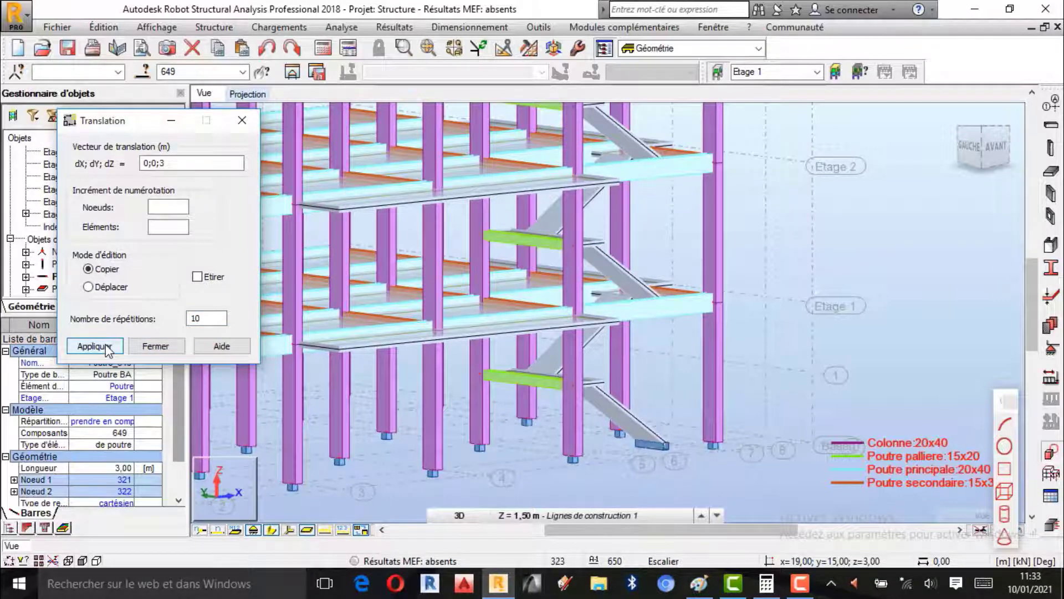
- Close the translation dialog, deselect the landing beam and turn off the display of section shapes
left_click(166, 346)
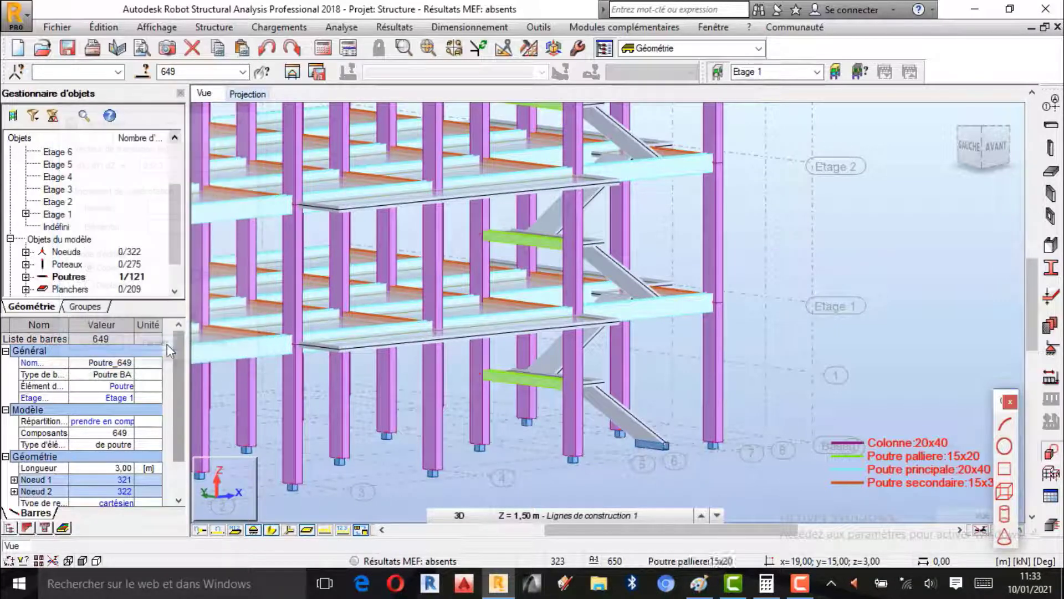
left_click(857, 263)
left_click(271, 529)
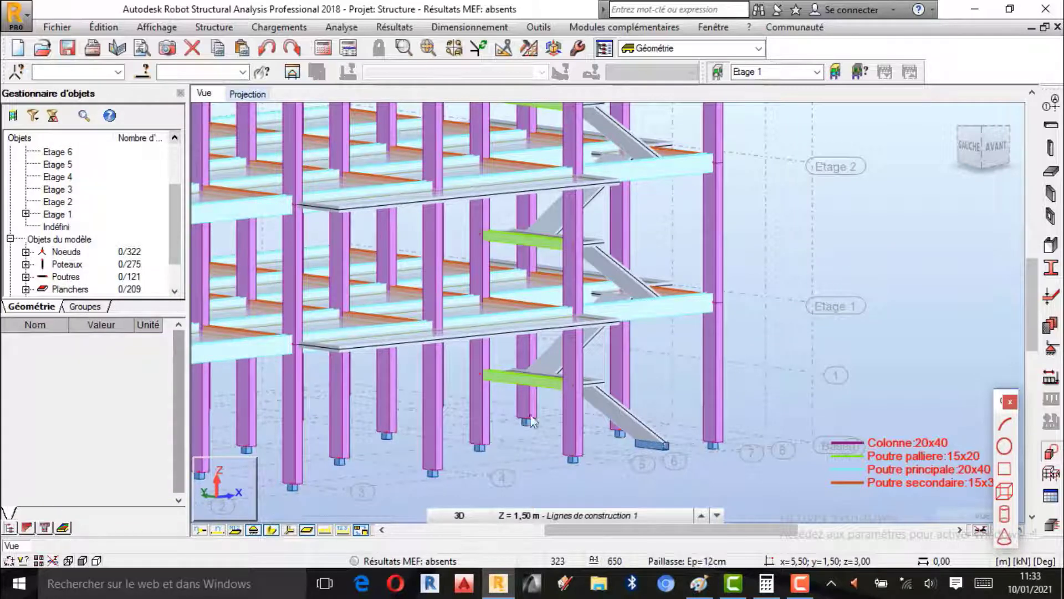
- Orbit around the whole building and examine the copied landing beams along the staircases on every storey
scroll(653, 368, "down", 5)
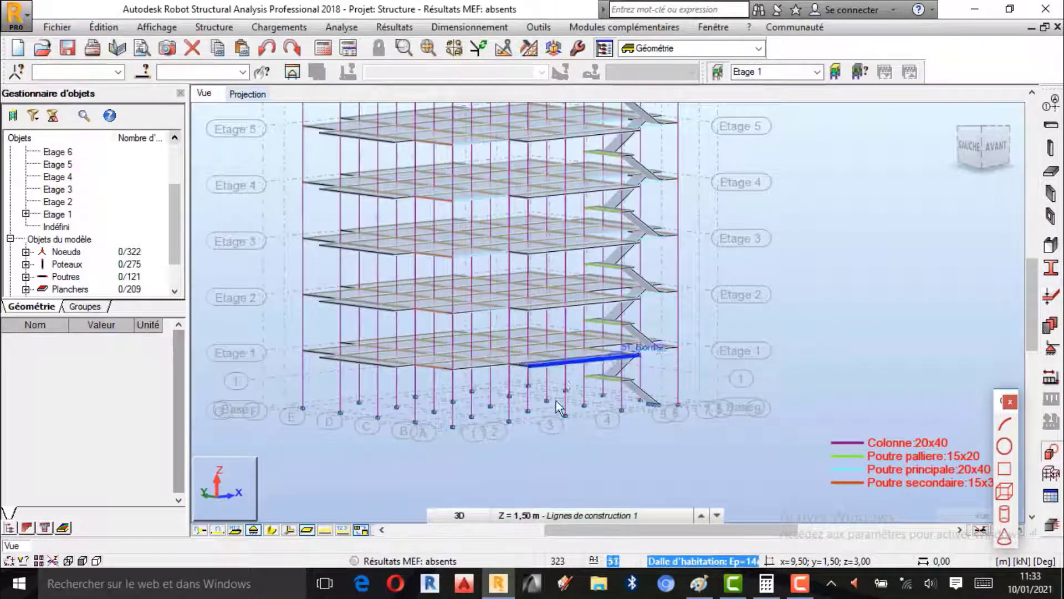
scroll(560, 409, "down", 3)
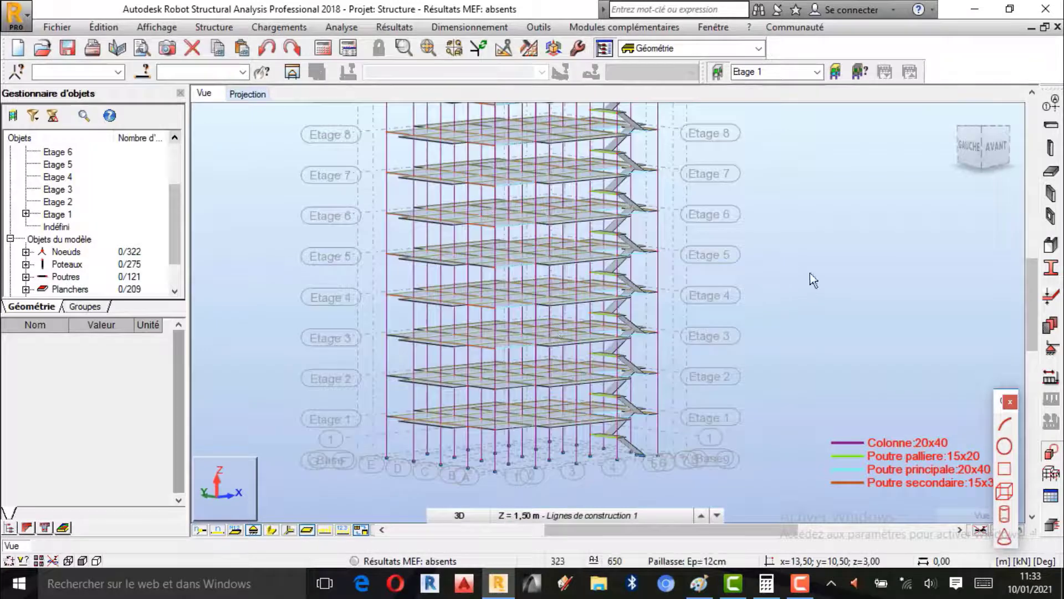
right_click(846, 254)
left_click(799, 321)
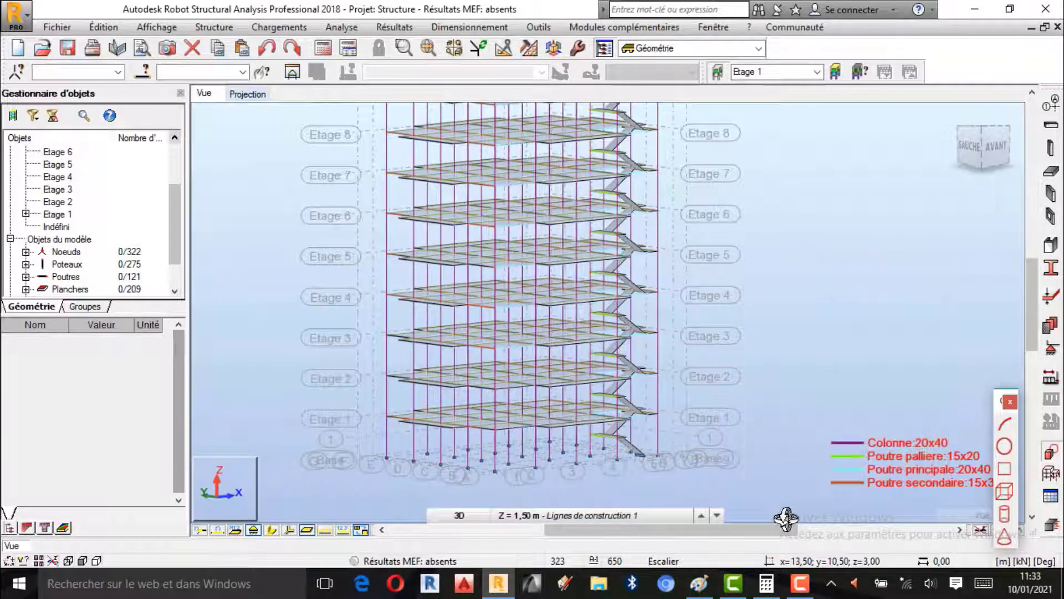
left_click(800, 582)
left_click_drag(860, 316, 622, 280)
left_click(1029, 467)
scroll(616, 302, "up", 3)
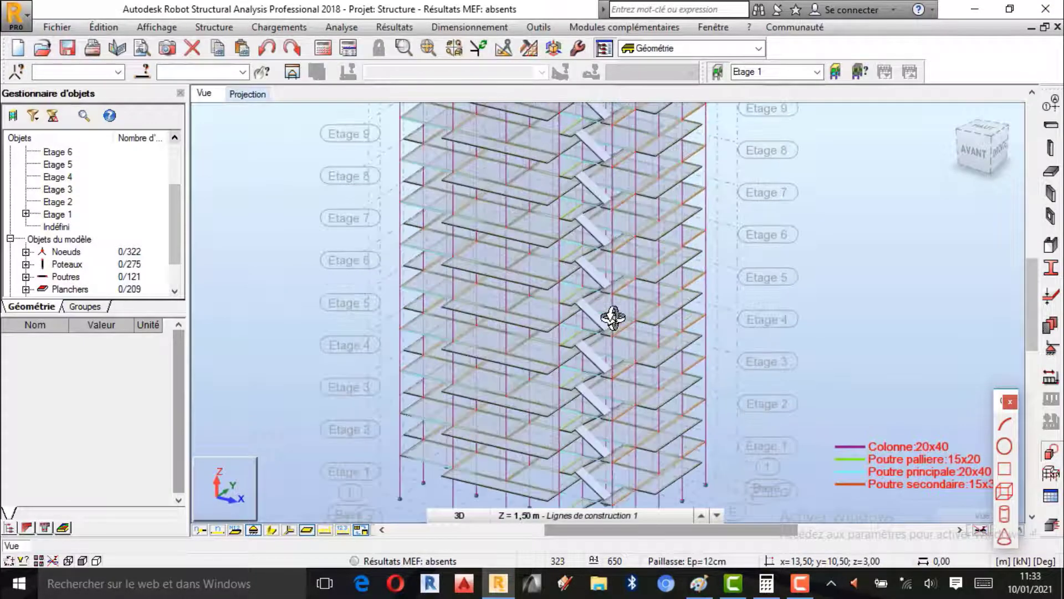
scroll(554, 323, "down", 1)
left_click_drag(518, 319, 562, 370)
scroll(530, 389, "down", 2)
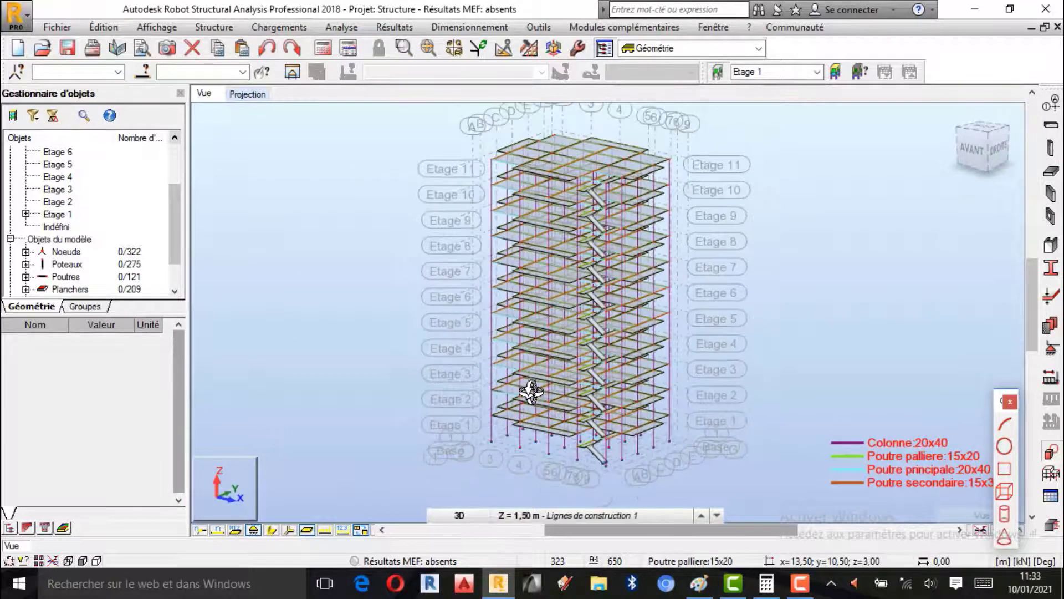
scroll(643, 297, "up", 2)
scroll(585, 216, "down", 4)
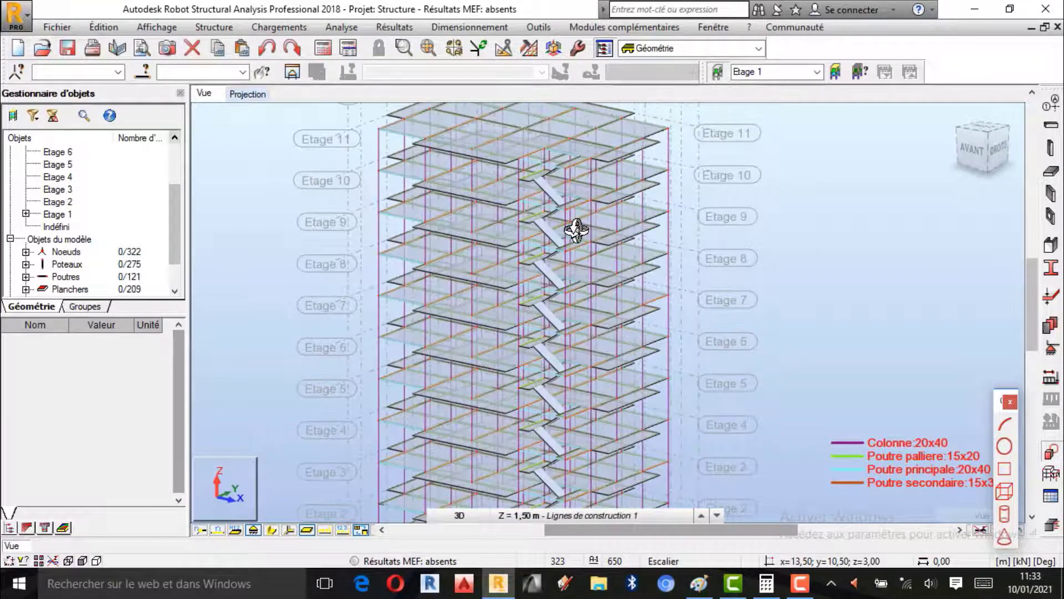
scroll(607, 260, "up", 1)
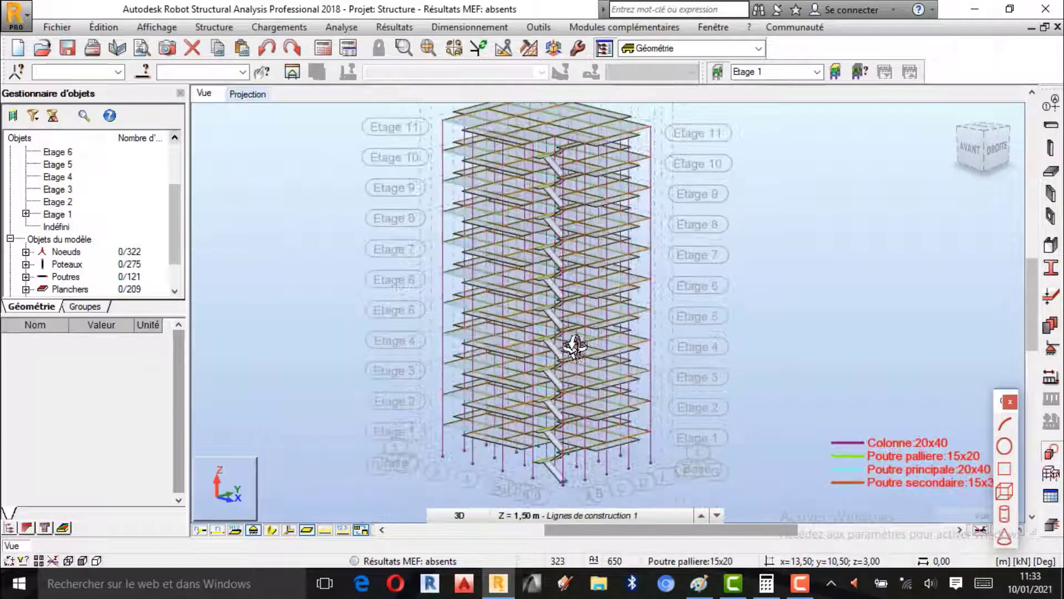
scroll(570, 368, "down", 1)
scroll(554, 227, "up", 1)
scroll(586, 233, "down", 3)
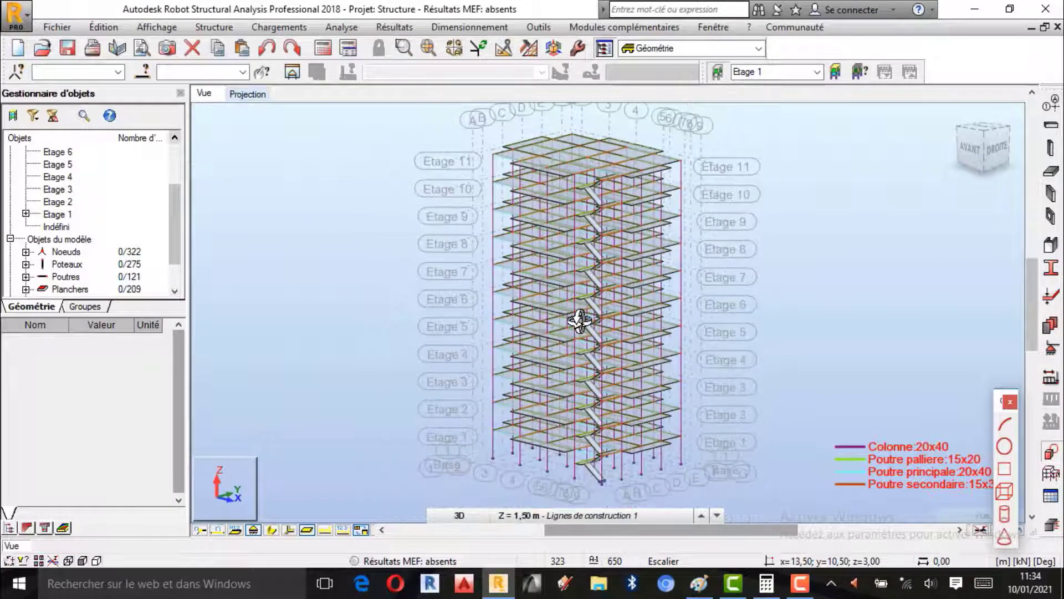
scroll(589, 314, "up", 2)
scroll(587, 316, "down", 1)
scroll(584, 347, "up", 1)
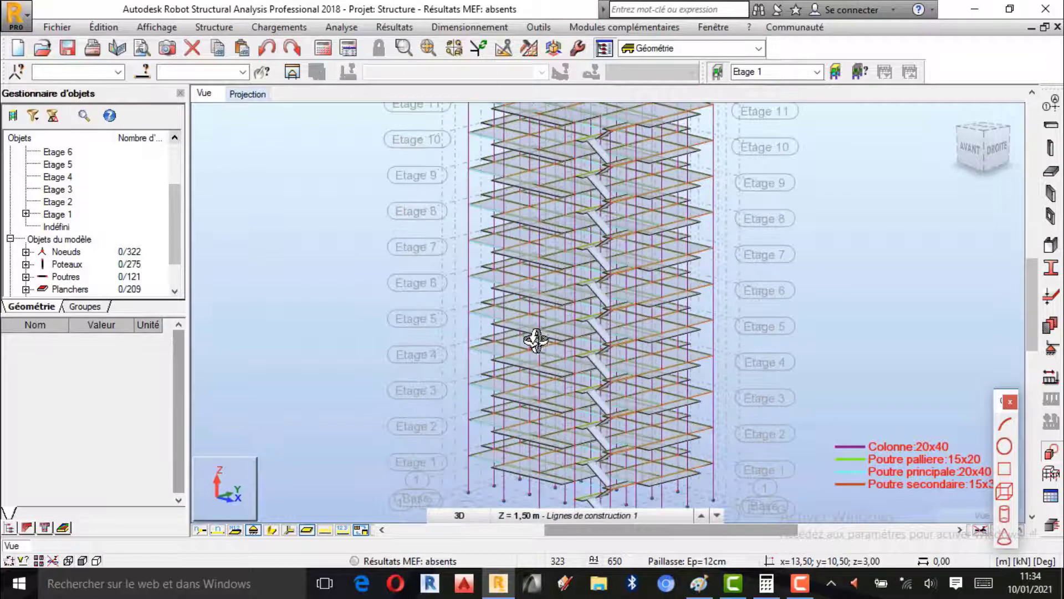
scroll(536, 341, "down", 1)
scroll(580, 308, "up", 1)
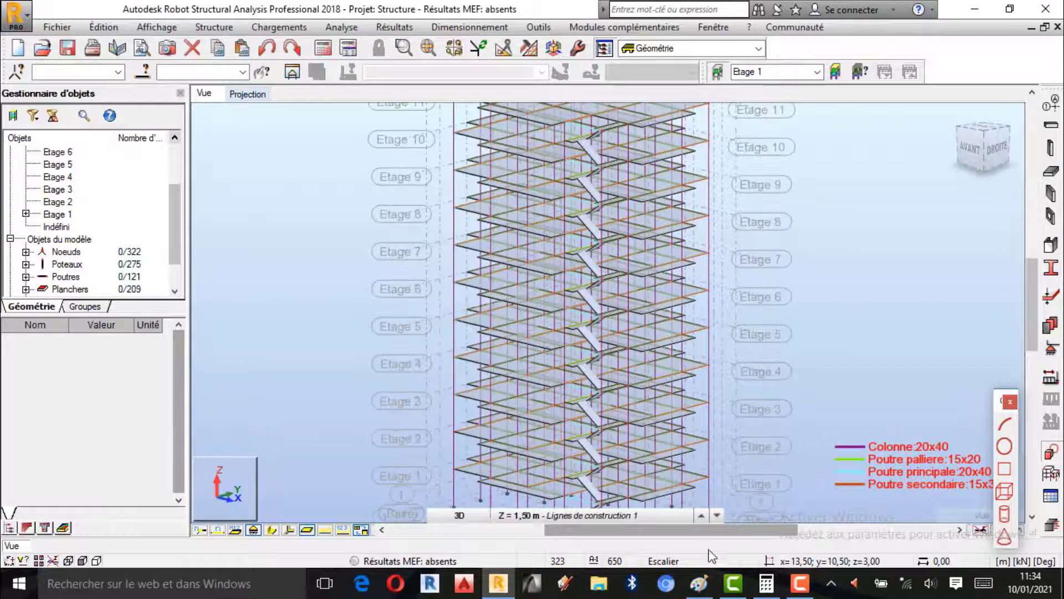
- Switch to Paint to review the building plan sketch, then return to Robot and leave 3D rotation
left_click(700, 583)
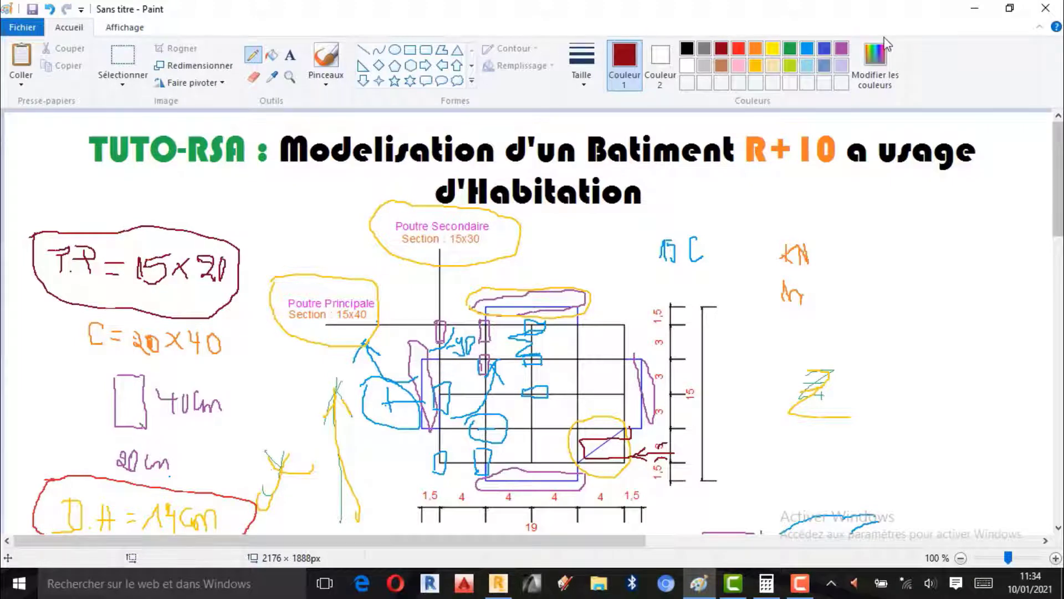
left_click(975, 8)
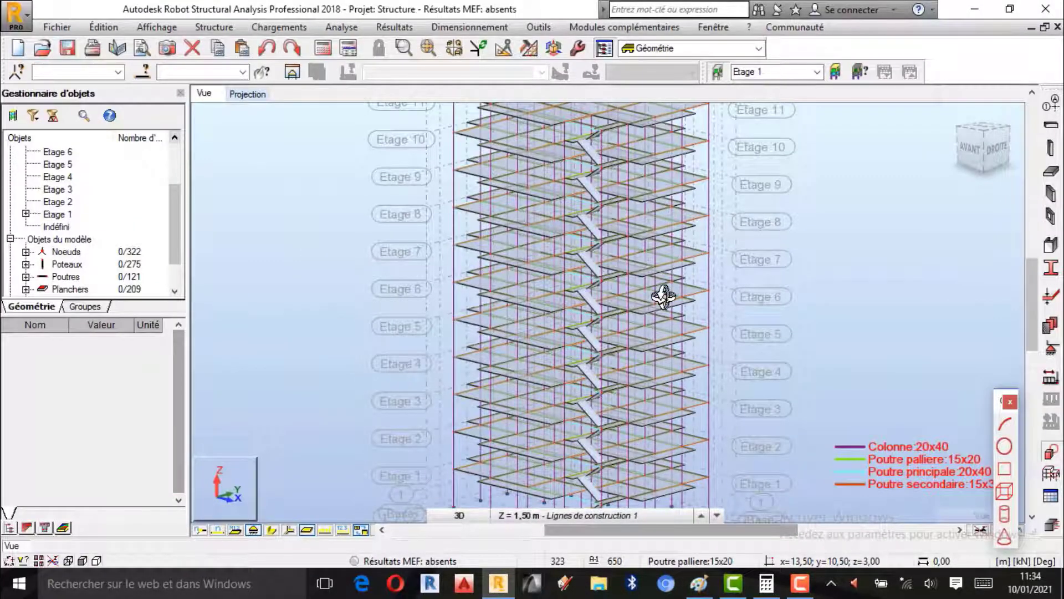
scroll(663, 297, "down", 2)
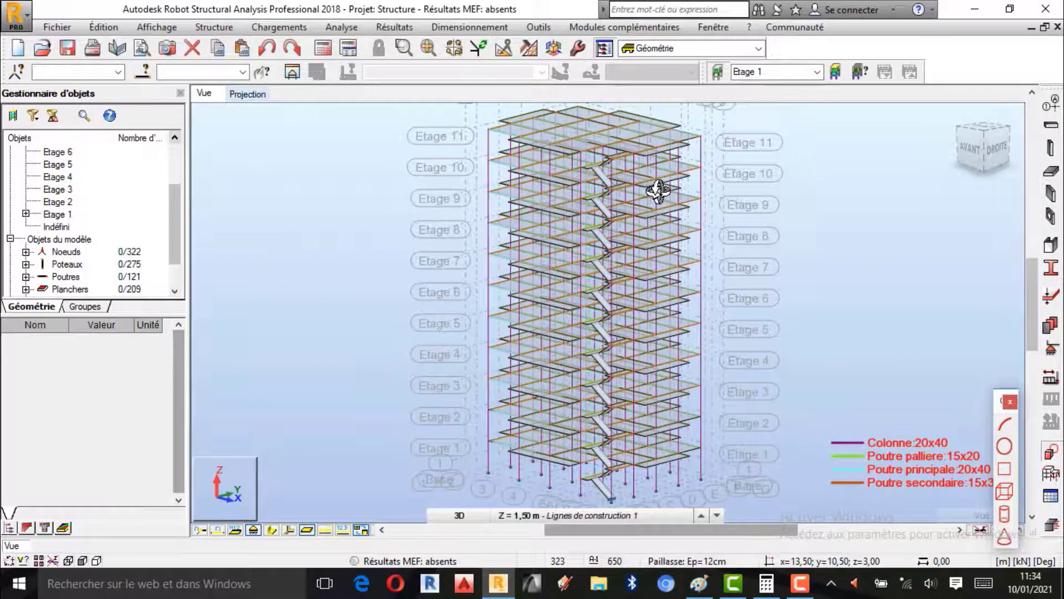
right_click(223, 157)
left_click(308, 165)
- Run the structure verification and close its report
left_click(342, 27)
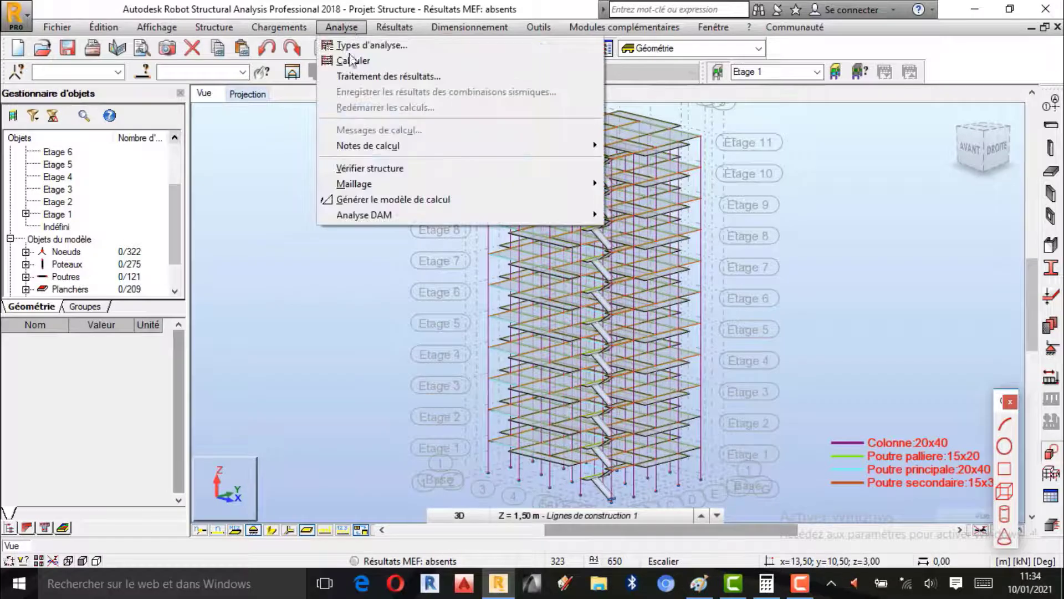
left_click(380, 169)
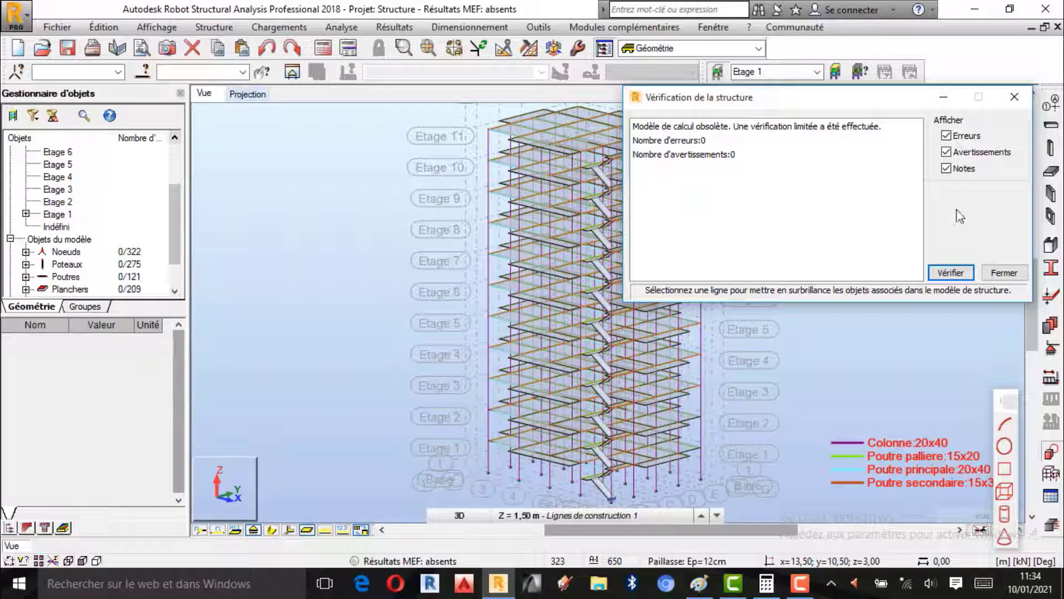
left_click(1014, 97)
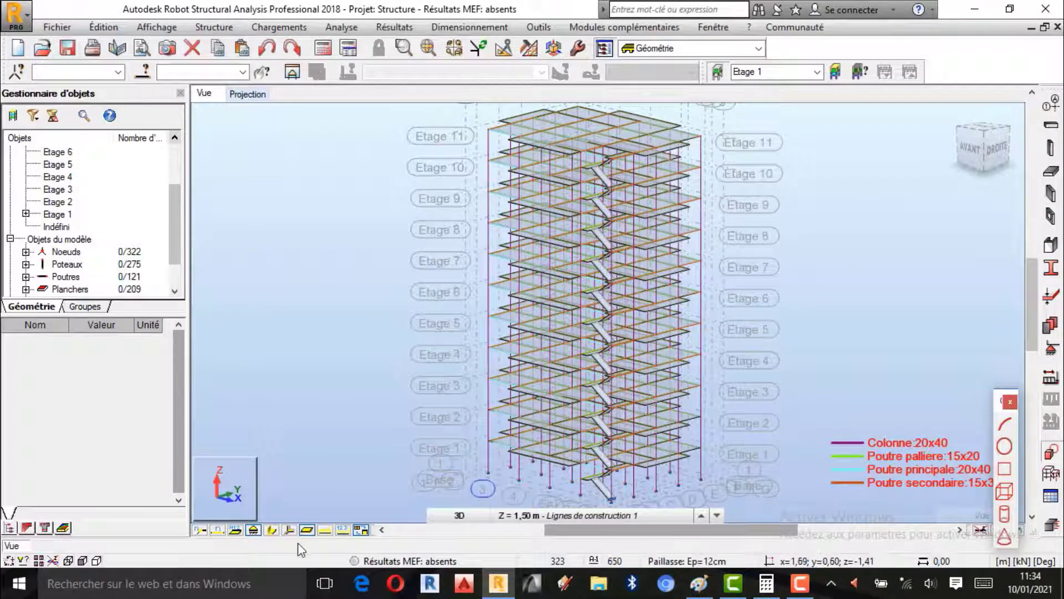
- Toggle the support symbols to inspect the supports at the column and staircase bases, leaving them displayed
left_click(254, 530)
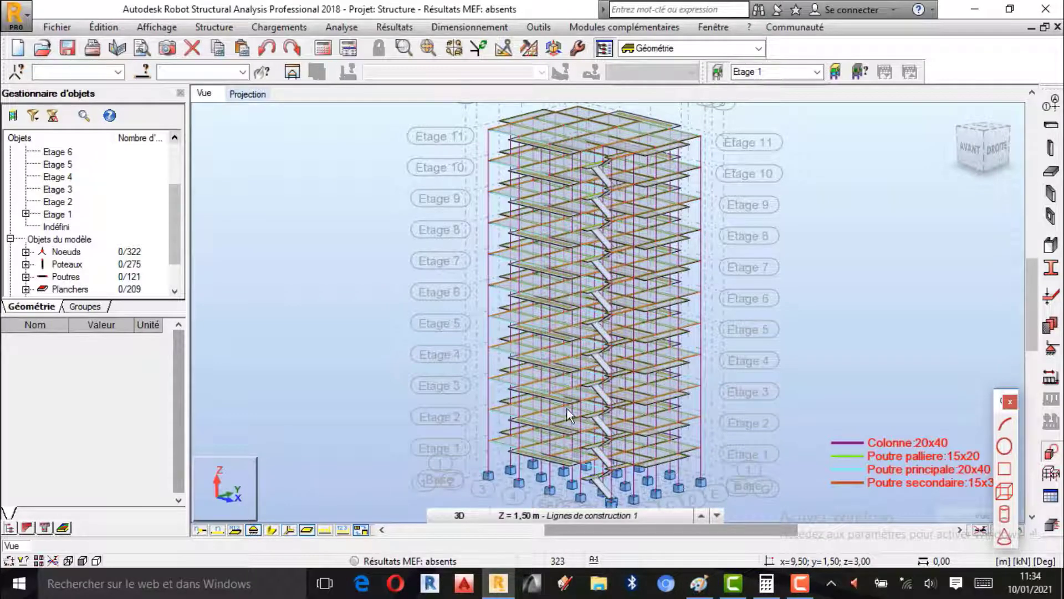
scroll(604, 477, "up", 6)
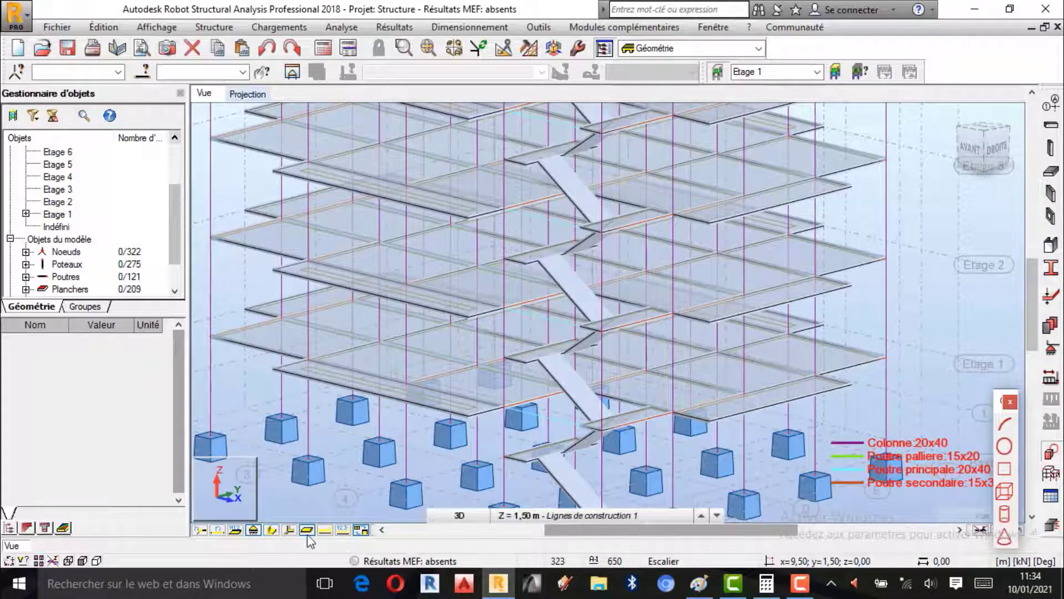
left_click(254, 530)
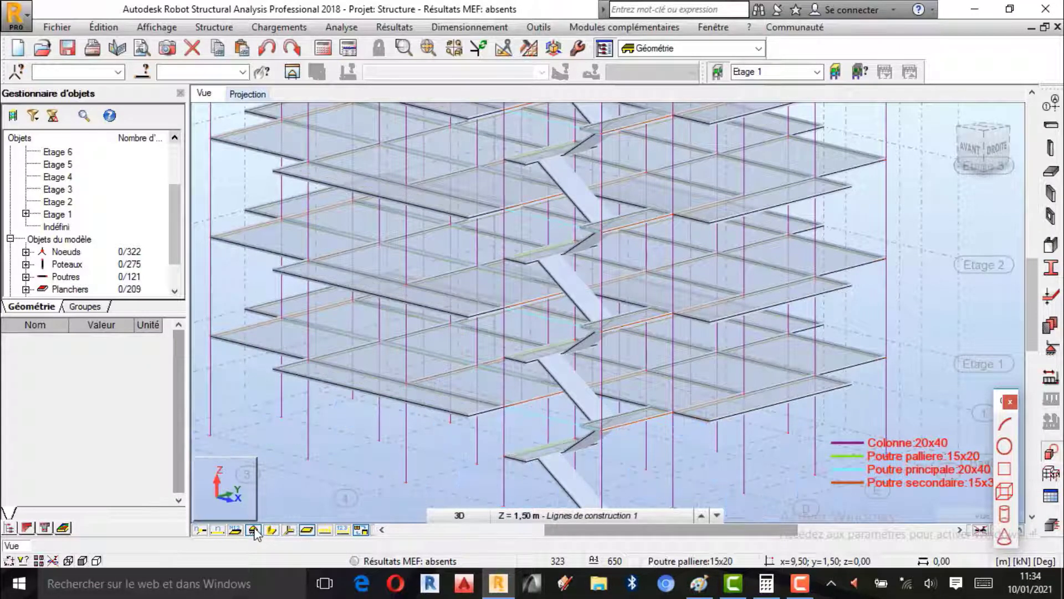
left_click(253, 530)
scroll(431, 472, "down", 10)
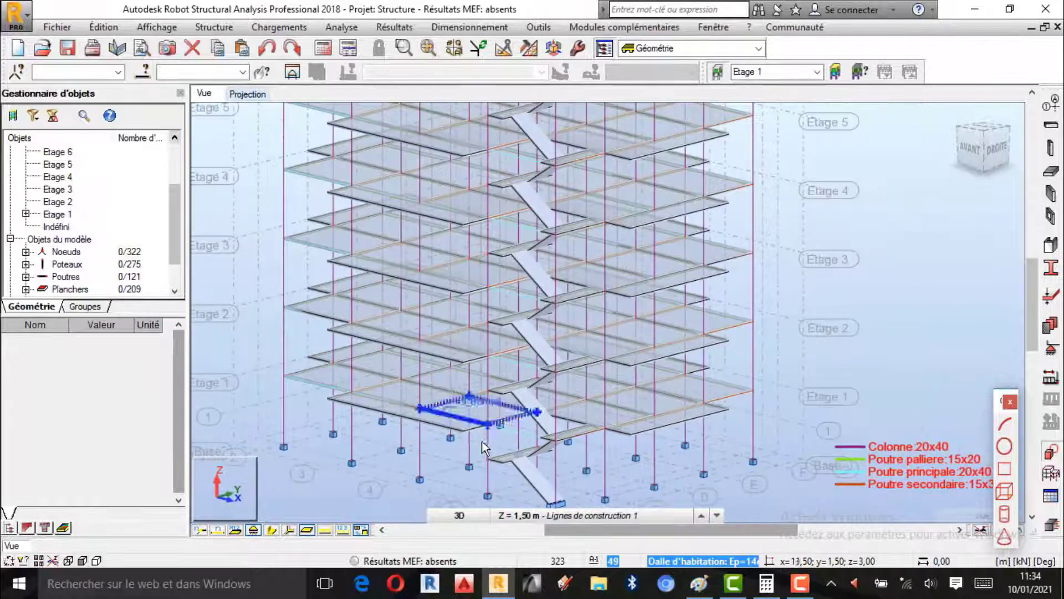
left_click(256, 535)
left_click(260, 532)
scroll(730, 352, "down", 1)
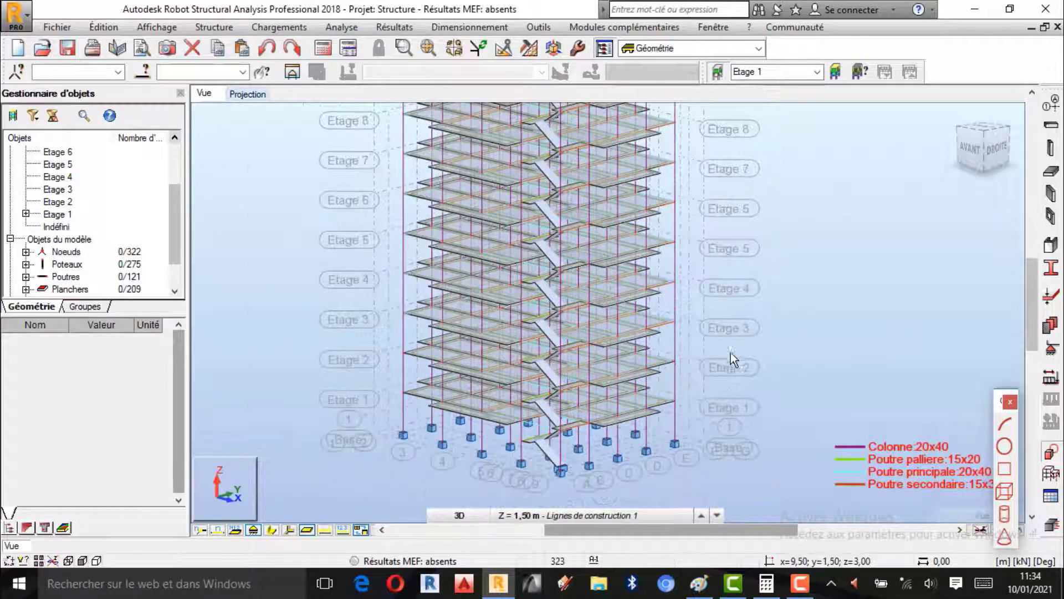
- Examine the completed building, rotate the 3D model to face its left side (GAUCHE) and end the rotation
scroll(565, 462, "down", 2)
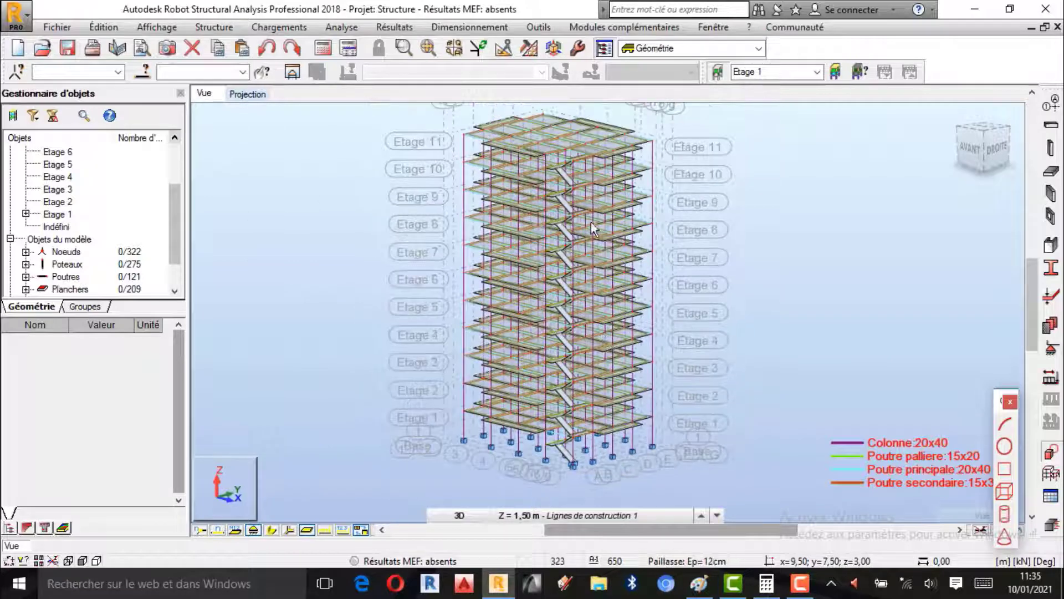
scroll(577, 243, "up", 1)
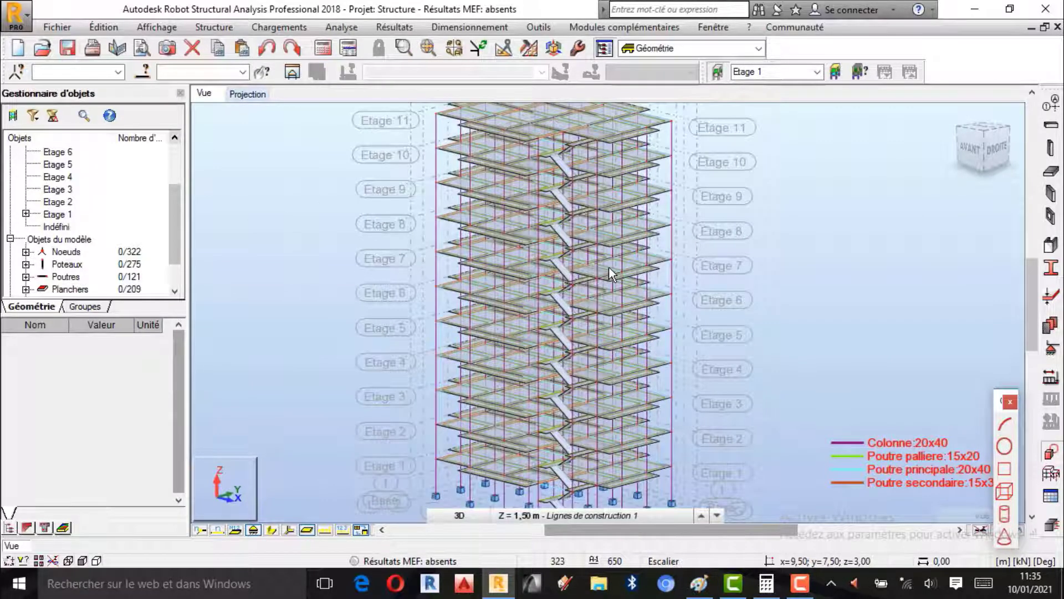
scroll(608, 266, "down", 1)
scroll(607, 274, "up", 1)
scroll(604, 274, "down", 1)
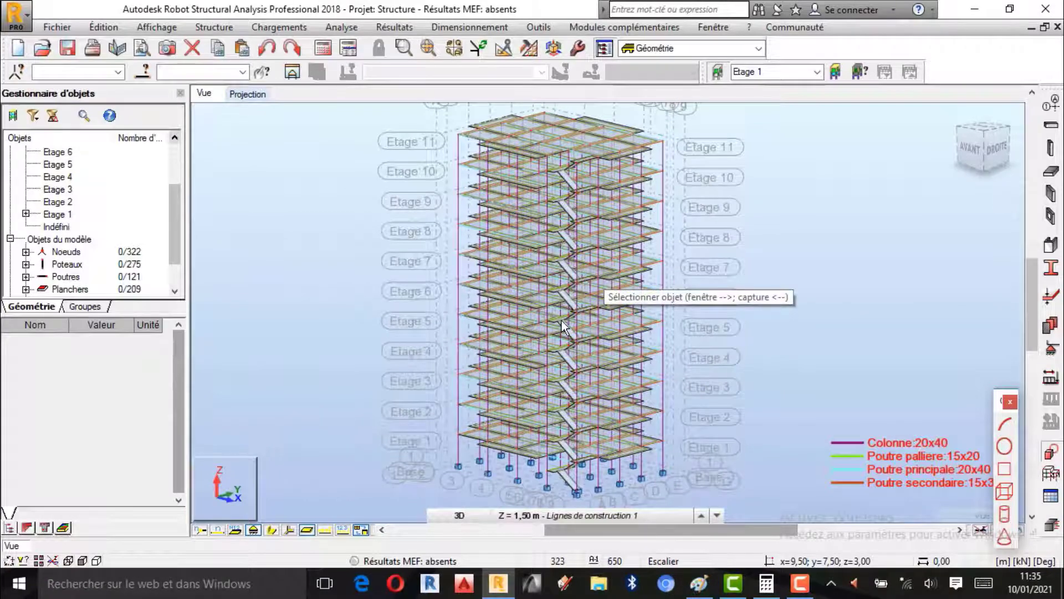
scroll(561, 326, "up", 1)
scroll(645, 295, "down", 1)
right_click(742, 220)
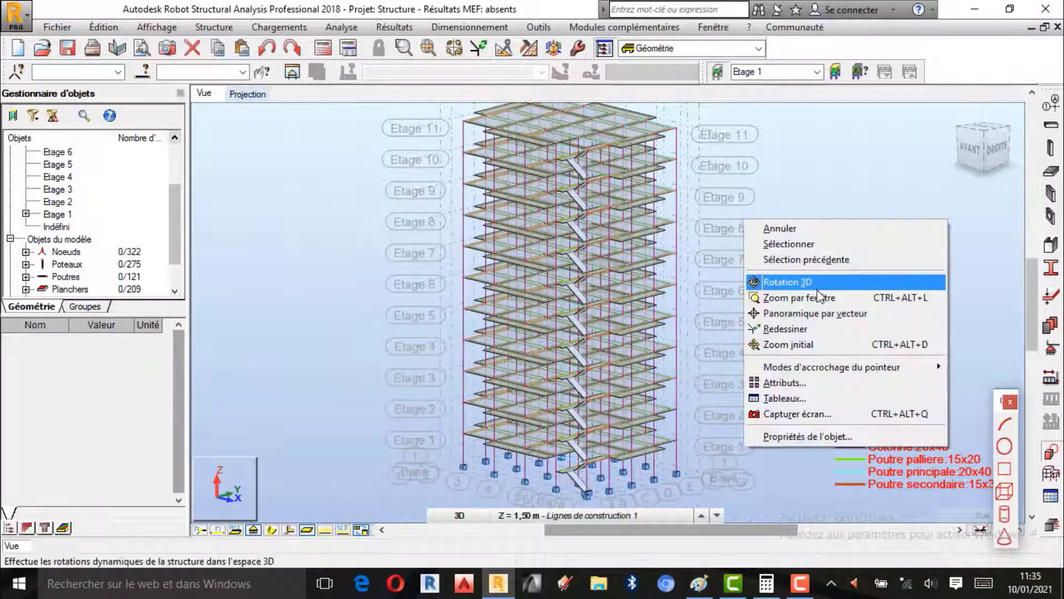
left_click(784, 281)
left_click_drag(684, 299, 606, 321)
right_click(707, 187)
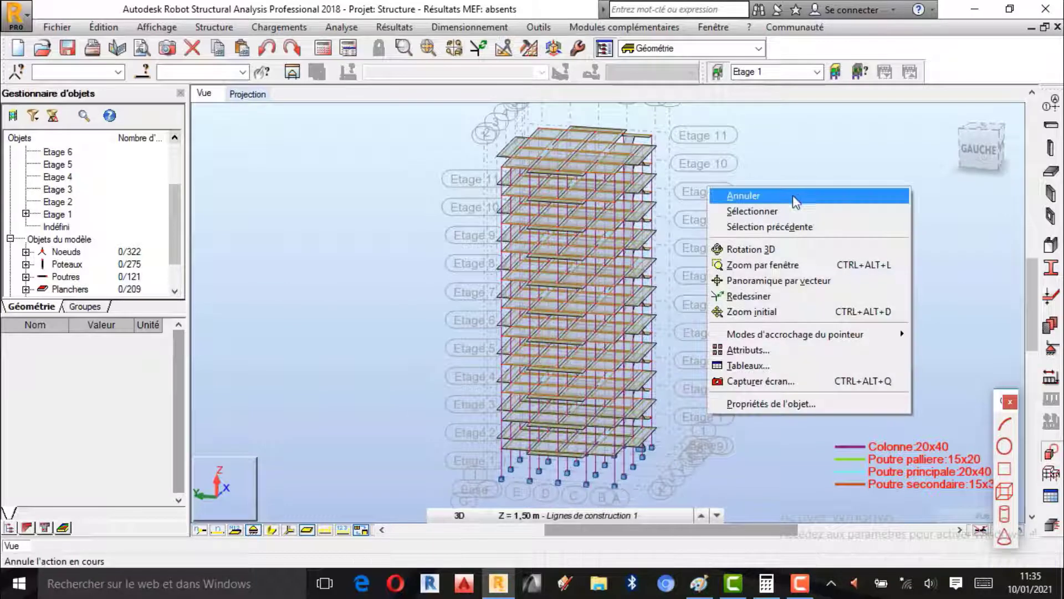
left_click(785, 195)
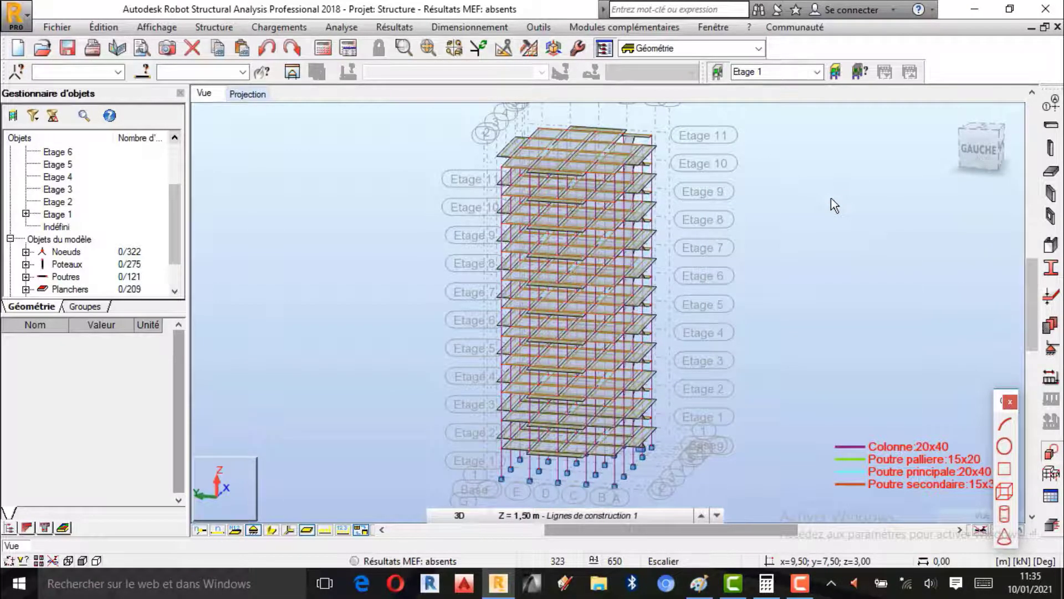
- Switch to Paint to review the staircase dimensions and building plan sketch, and return to the Robot model
left_click(700, 583)
scroll(523, 169, "down", 6)
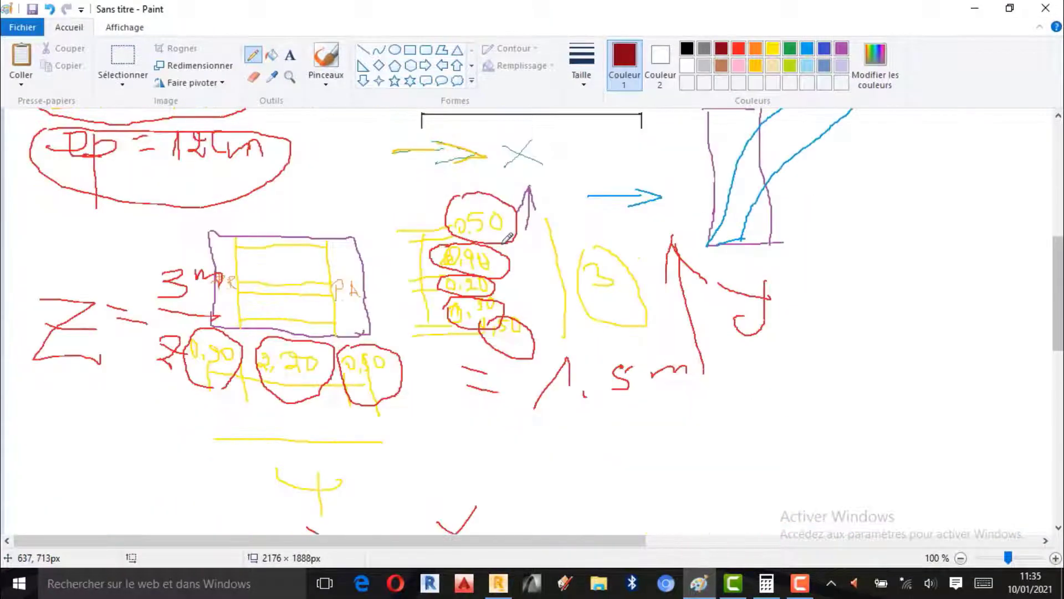
scroll(506, 244, "up", 10)
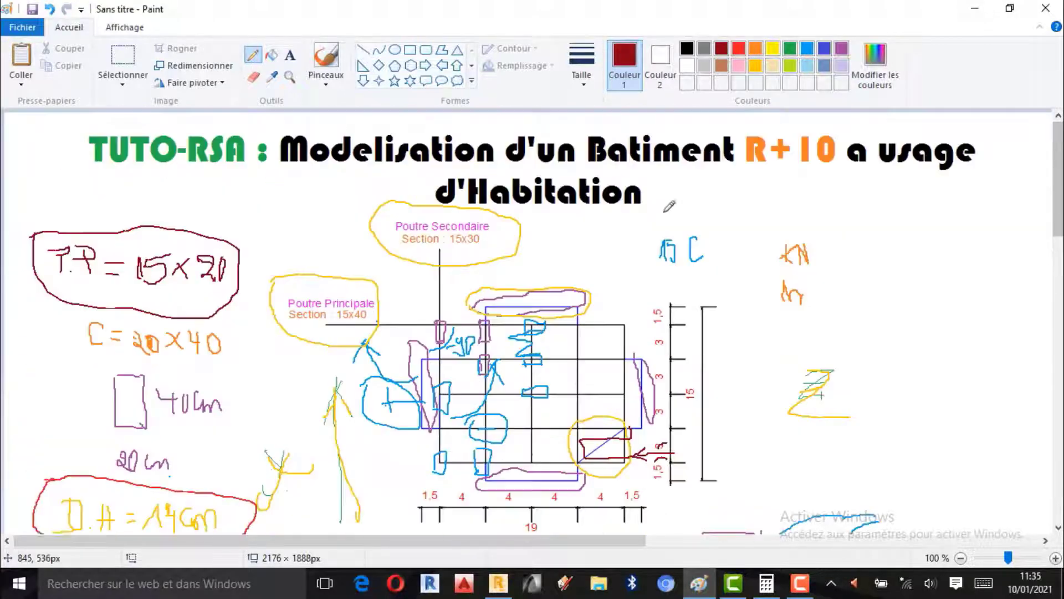
left_click(967, 11)
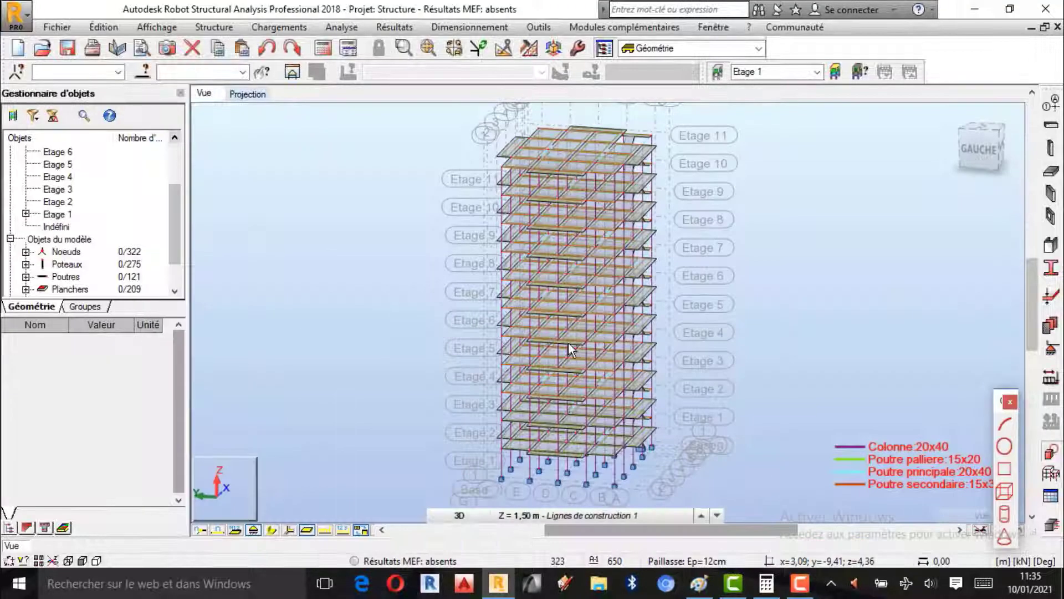
scroll(570, 350, "up", 1)
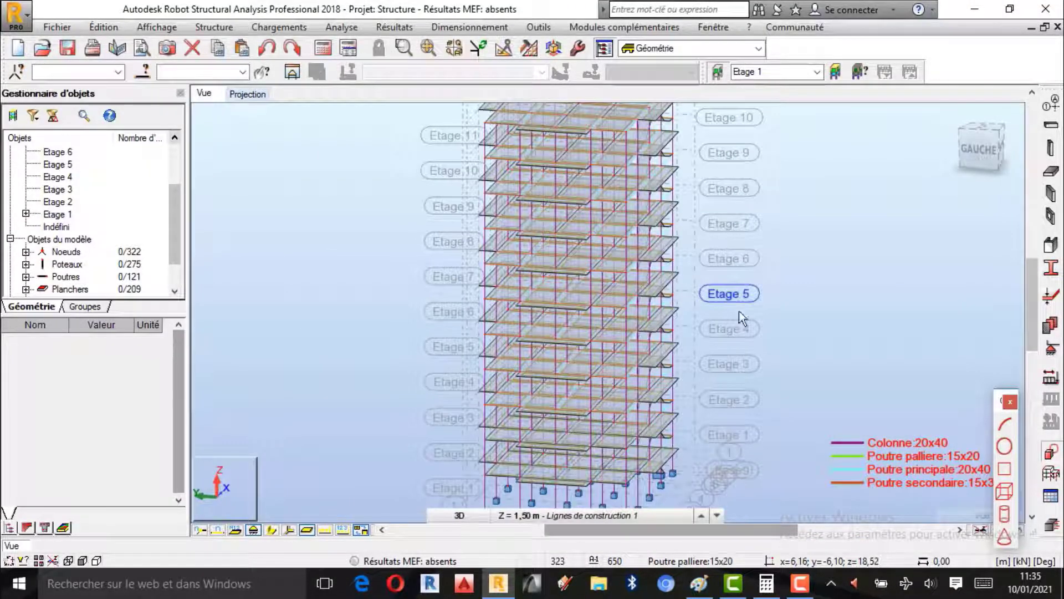
left_click(800, 583)
left_click(1032, 525)
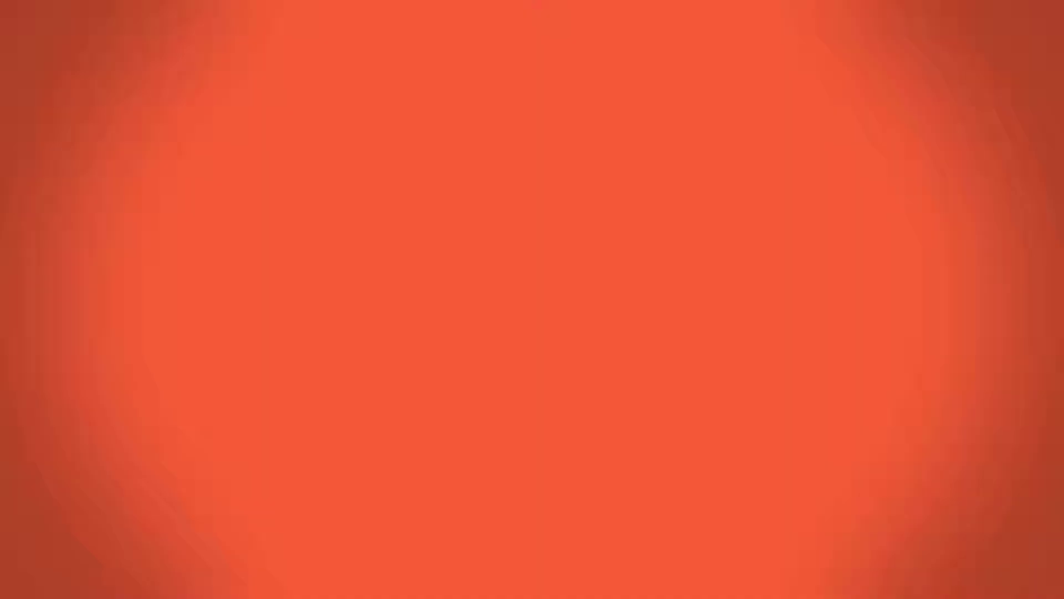